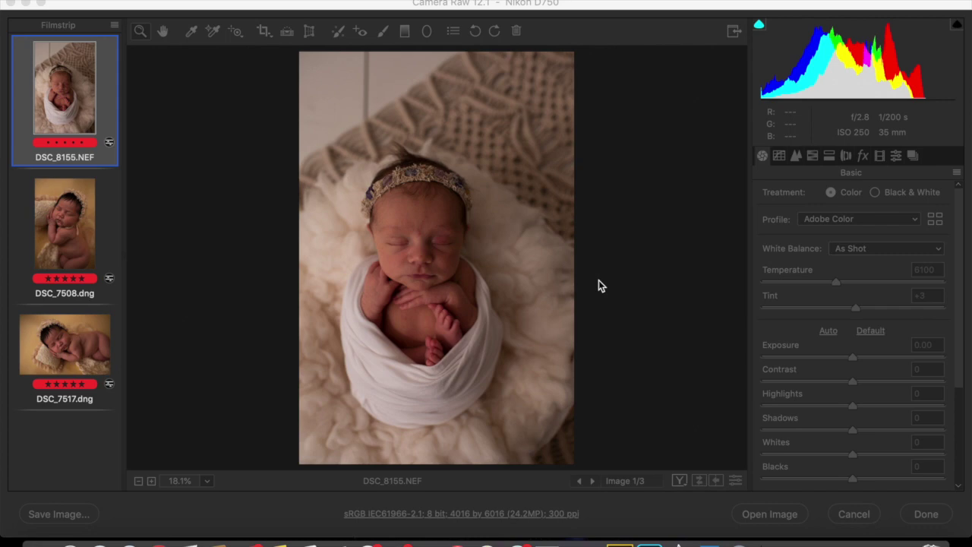
Apply the Flutter 9 - Lemon *Nikon* preset to DSC_8155.NEF and set its exposure to +0.80
left_click(54, 250)
left_click(73, 354)
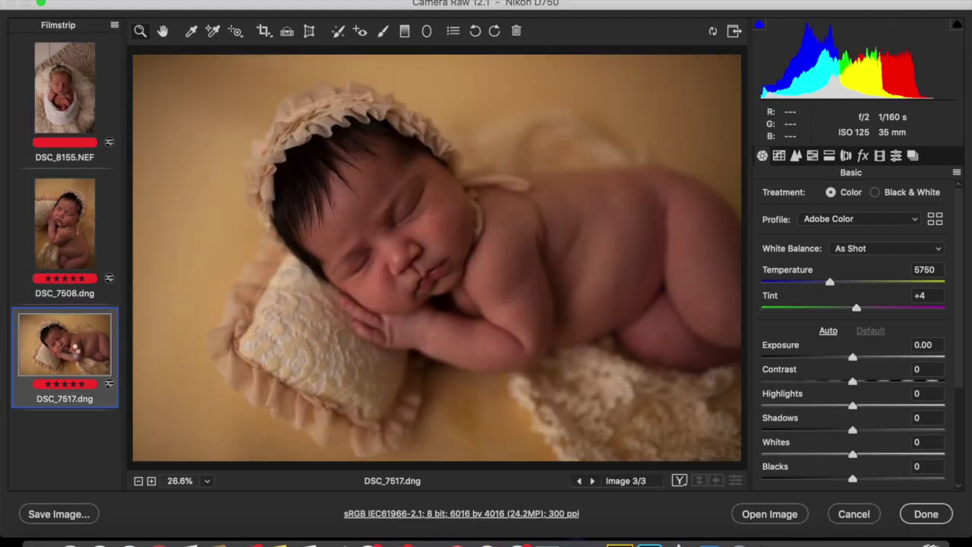
left_click(65, 217)
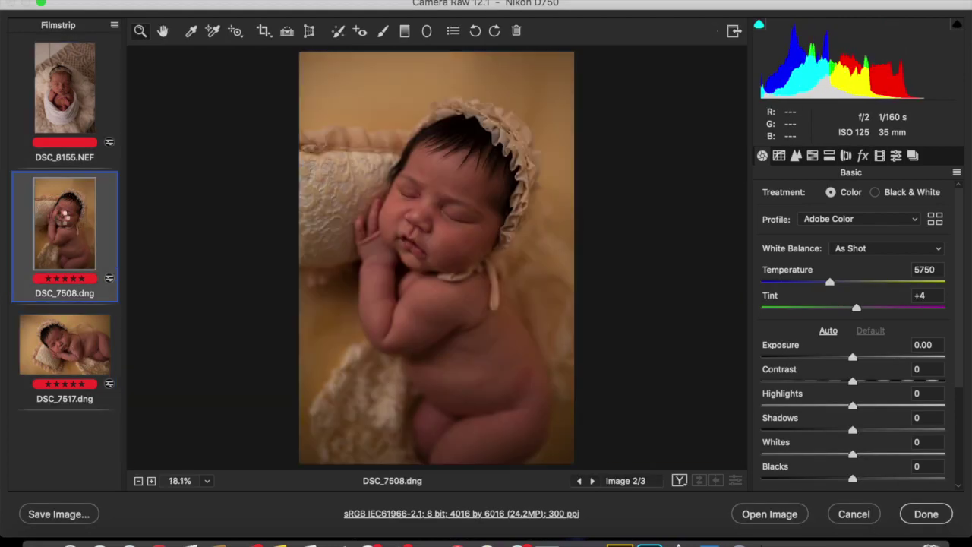
left_click(59, 107)
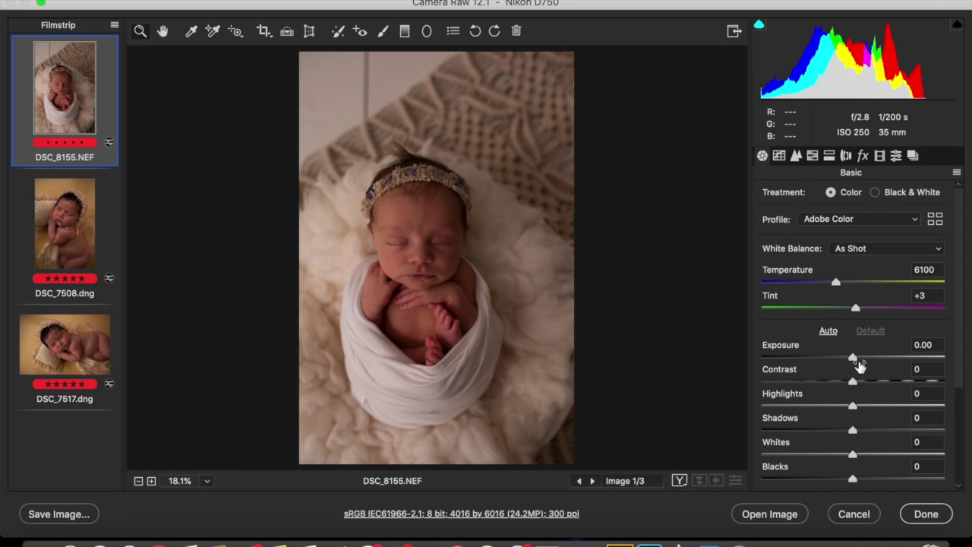
left_click(896, 156)
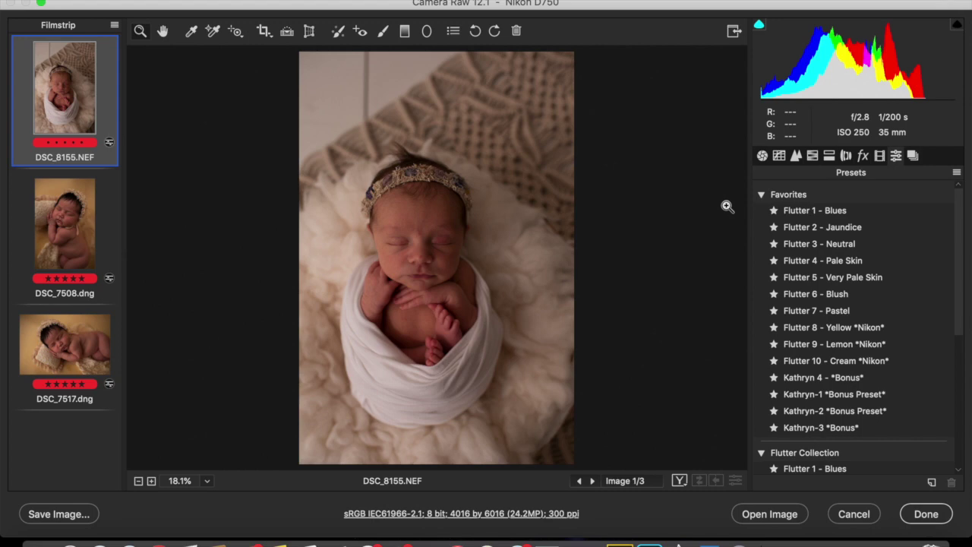
scroll(773, 319, "down", 5)
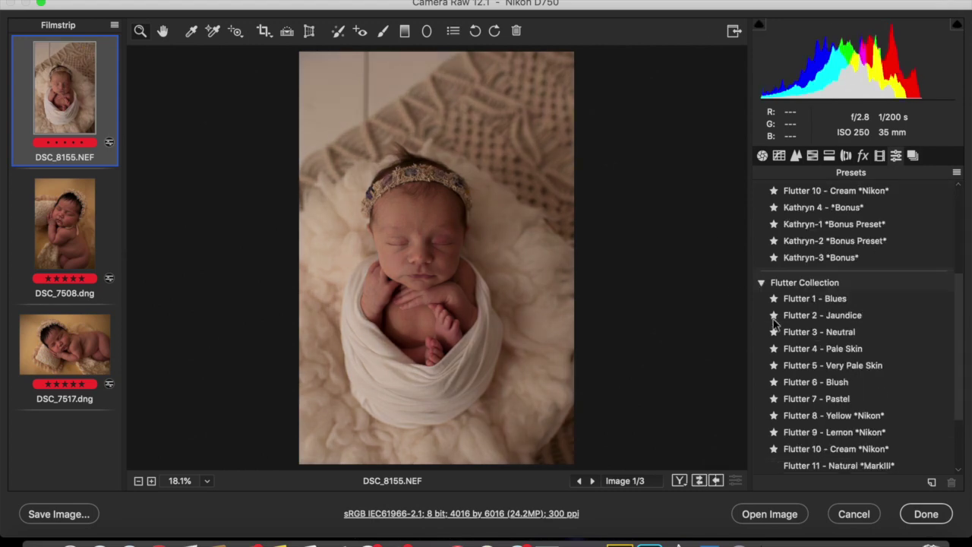
scroll(773, 324, "down", 2)
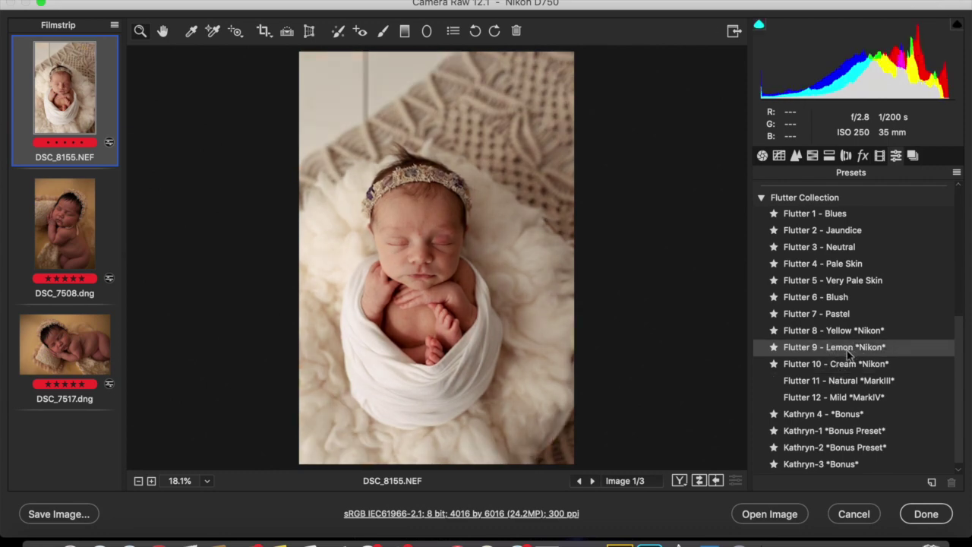
left_click(847, 352)
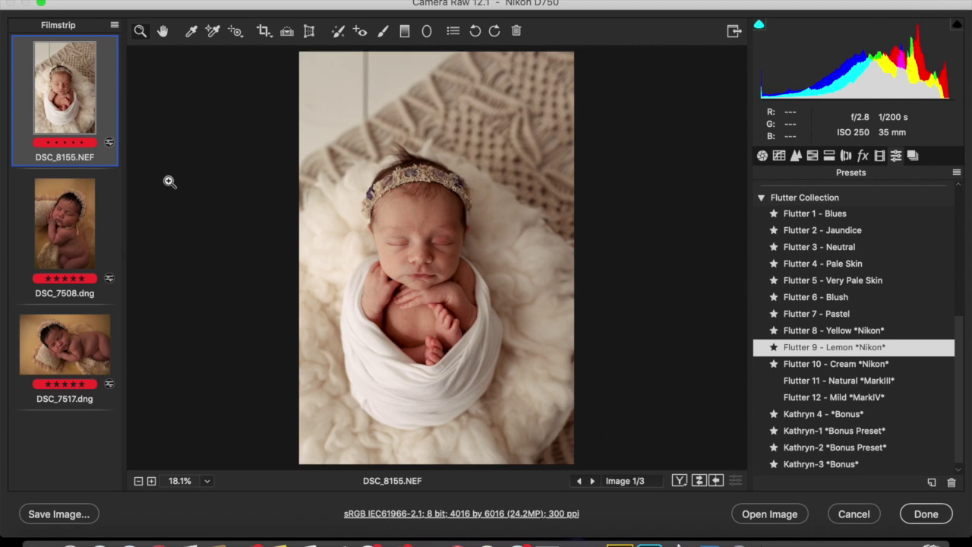
left_click(762, 154)
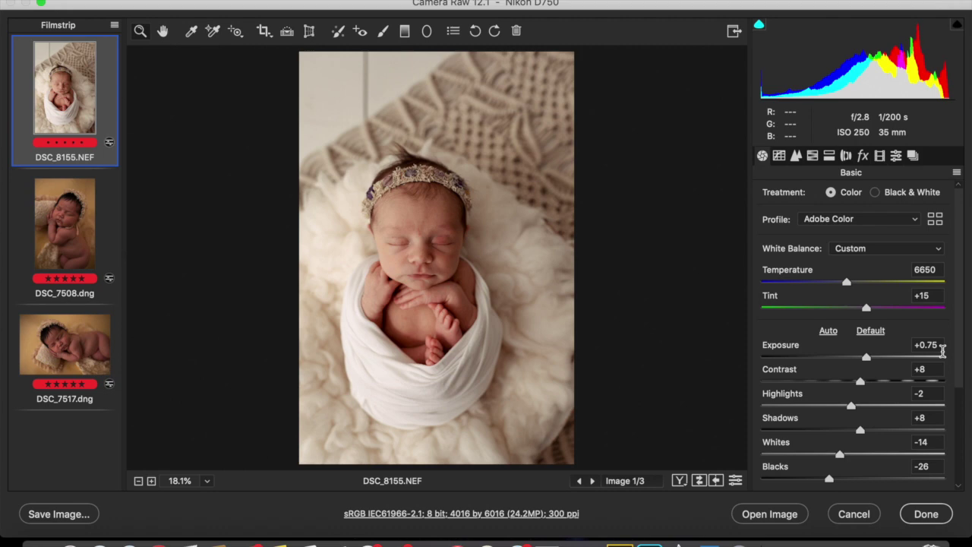
mouse_move(866, 356)
left_mouse_down()
mouse_move(853, 358)
mouse_move(877, 359)
mouse_move(867, 356)
left_mouse_up()
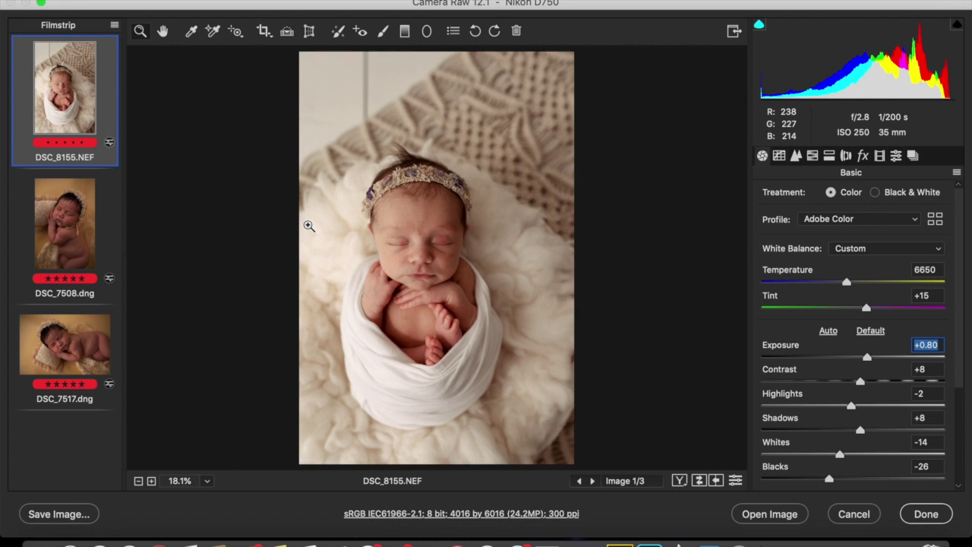
Compare the Flutter 8, 9 and 10 presets on DSC_7508.dng and apply Flutter 8 - Yellow *Nikon*
left_click(73, 209)
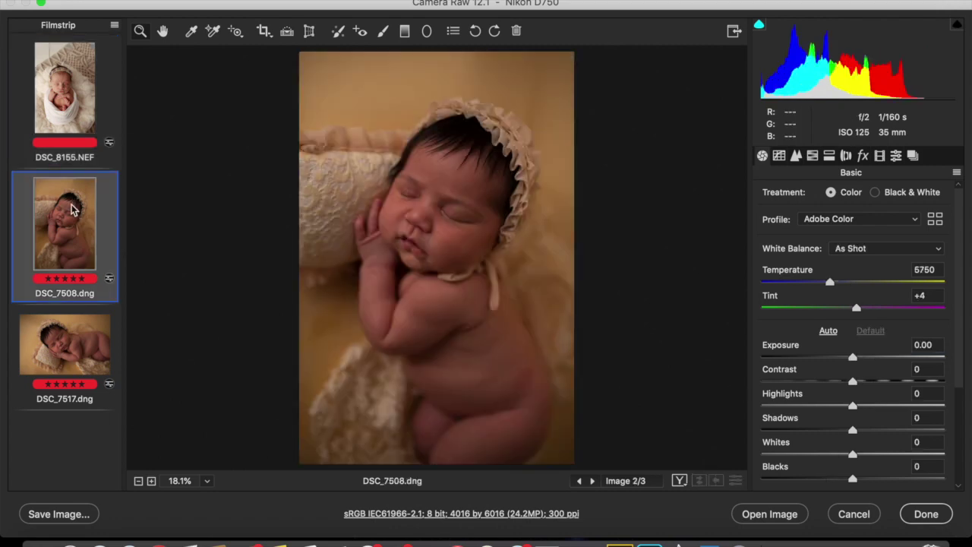
left_click(896, 156)
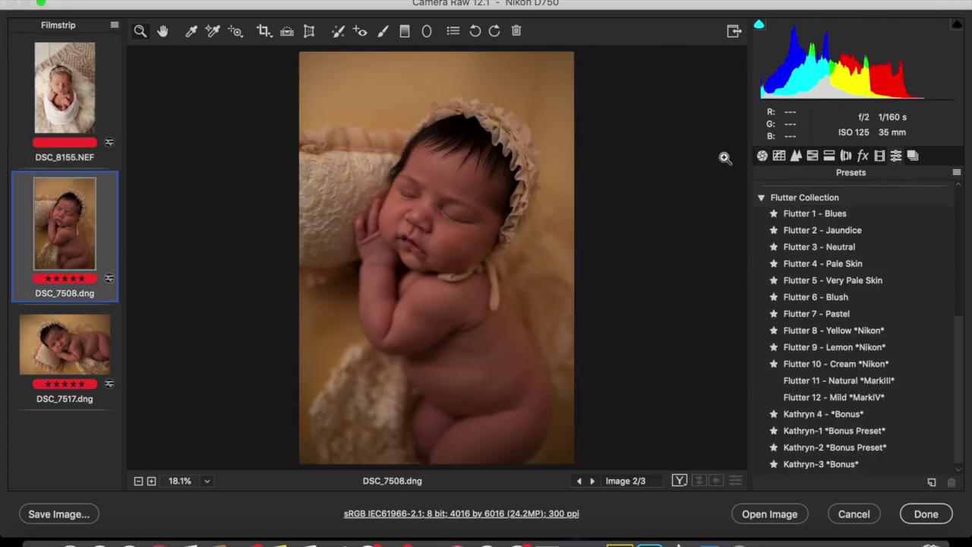
left_click(839, 333)
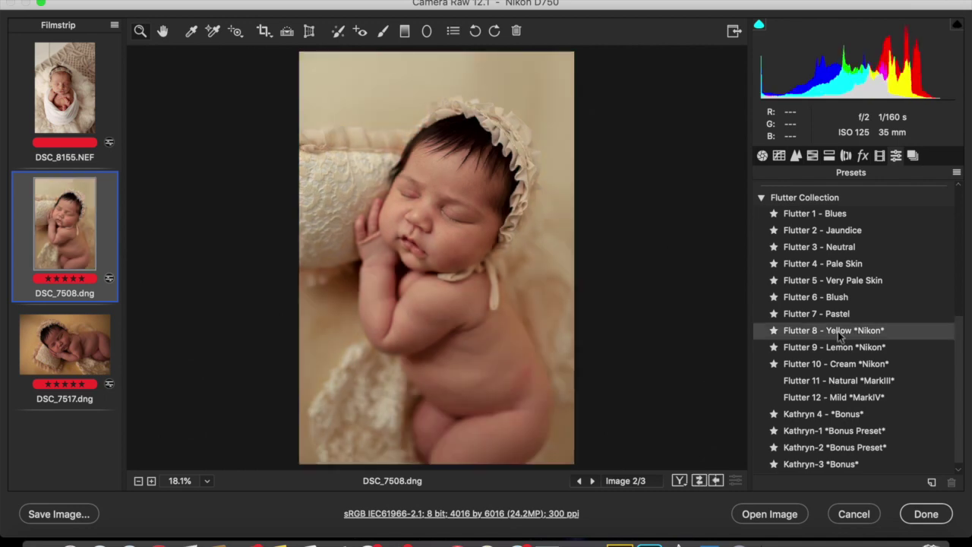
left_click(839, 354)
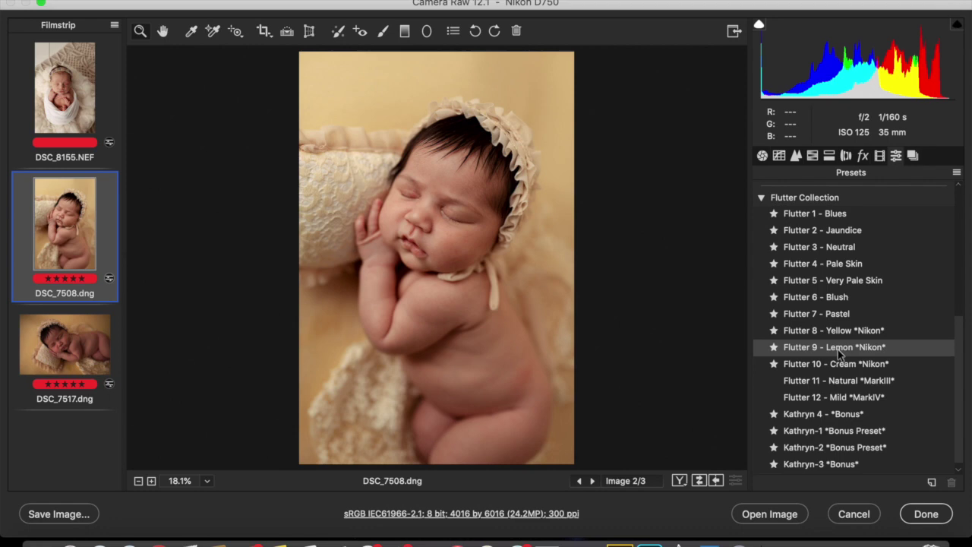
left_click(839, 367)
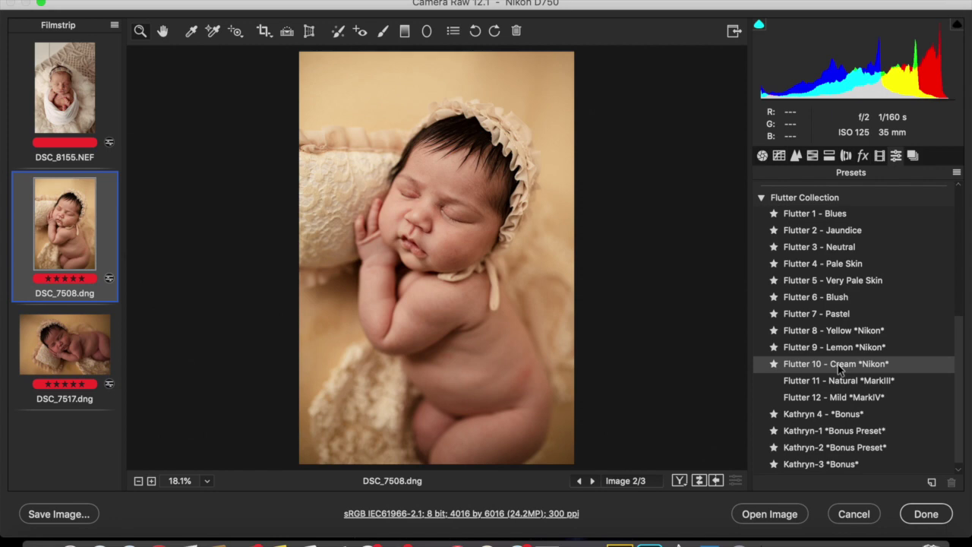
left_click(834, 334)
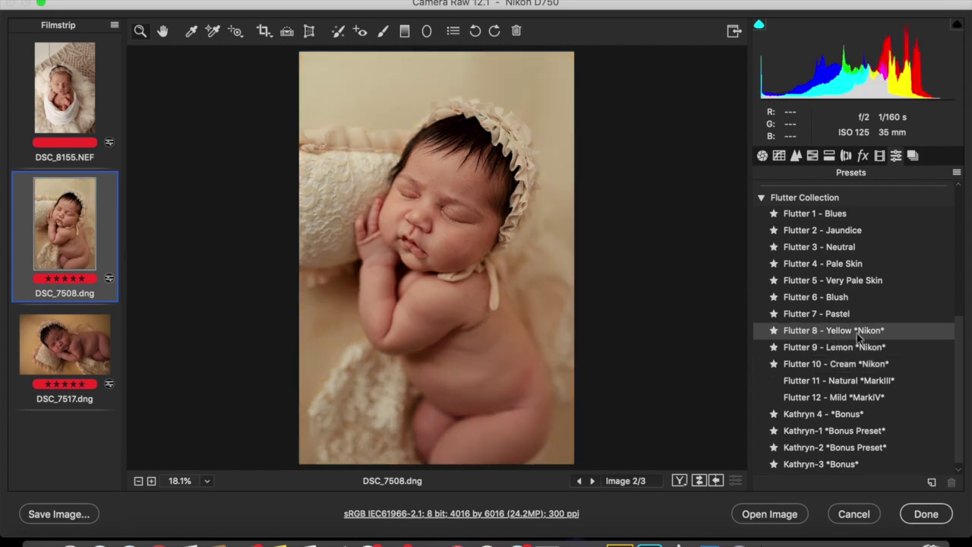
left_click(859, 338)
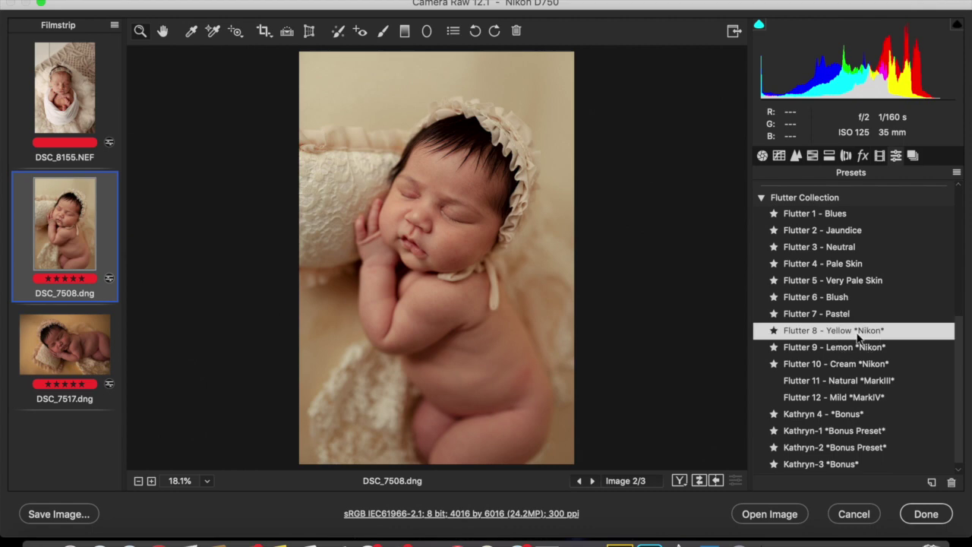
Set the exposure of DSC_7508.dng to +0.90 and its tint to +16
left_click(763, 156)
left_click_drag(863, 357, 870, 359)
left_click_drag(864, 307, 867, 309)
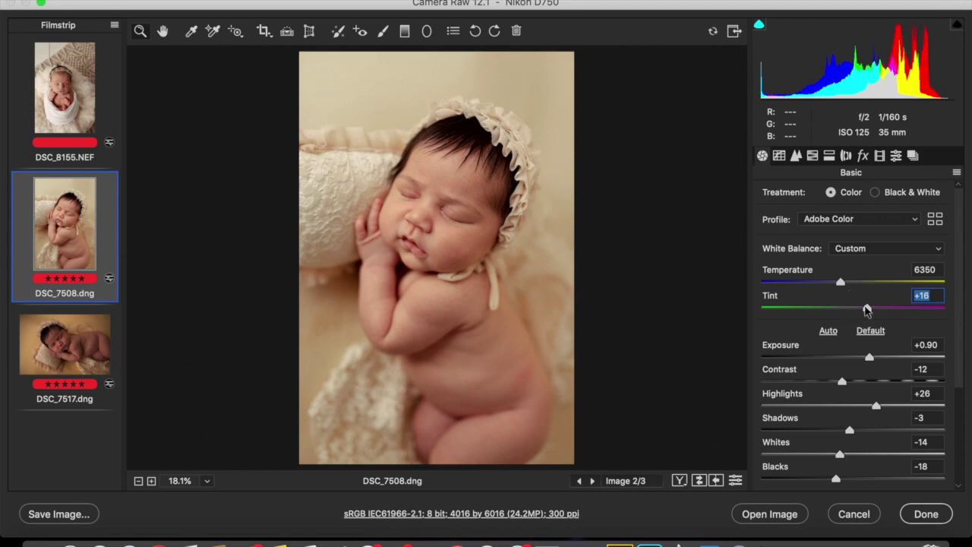
Apply the Flutter 8 - Yellow *Nikon* preset to DSC_7517.dng
left_click(69, 348)
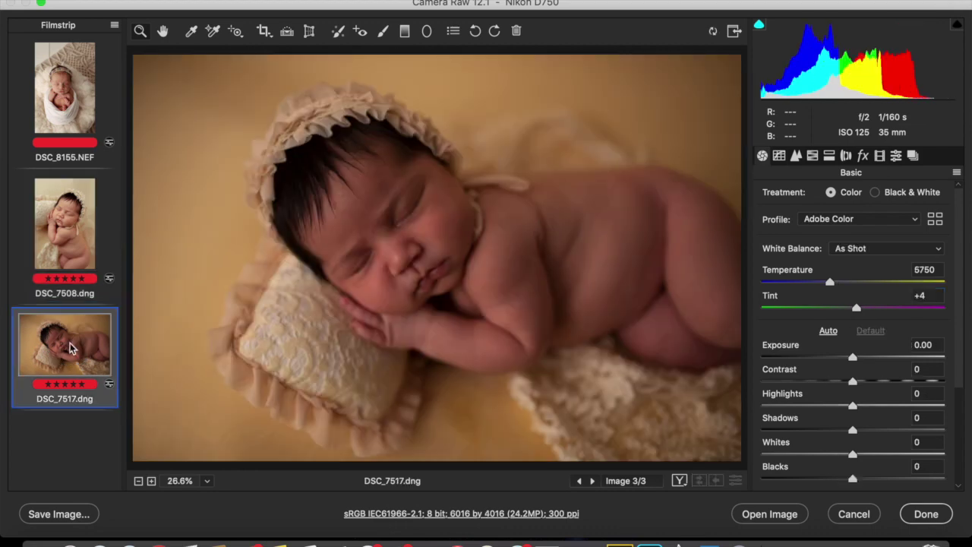
left_click(896, 156)
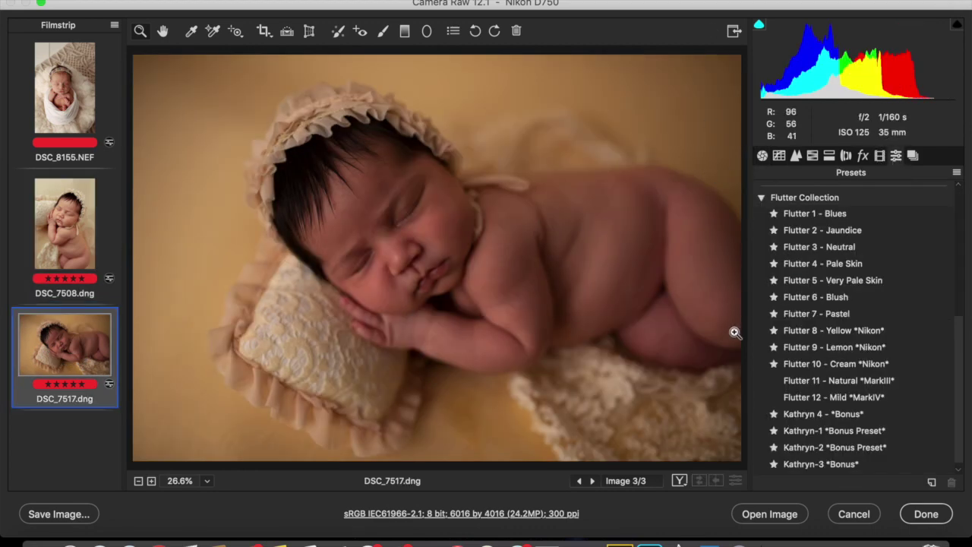
left_click(811, 332)
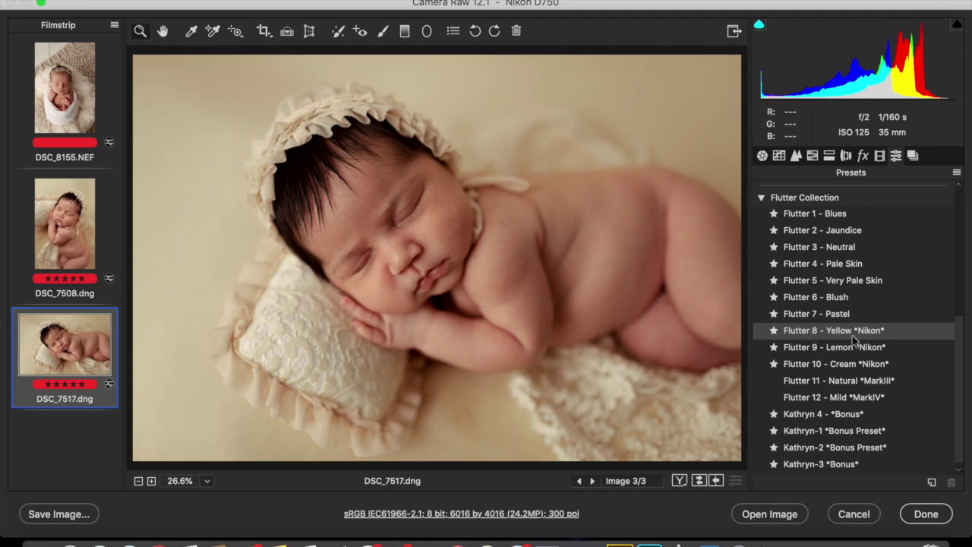
left_click(852, 334)
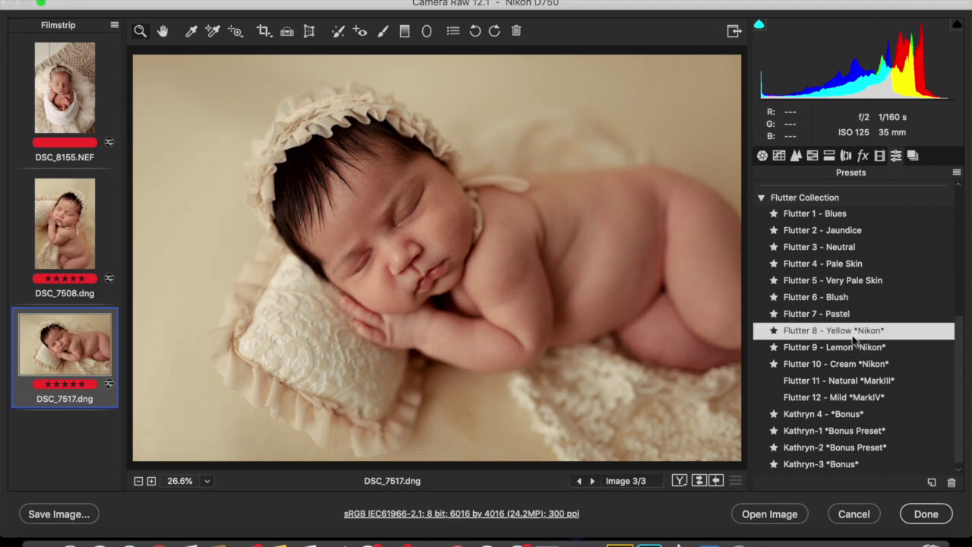
Synchronize the default subset of settings from DSC_7508.dng to DSC_7517.dng, then look through the edited photos
left_click(70, 227)
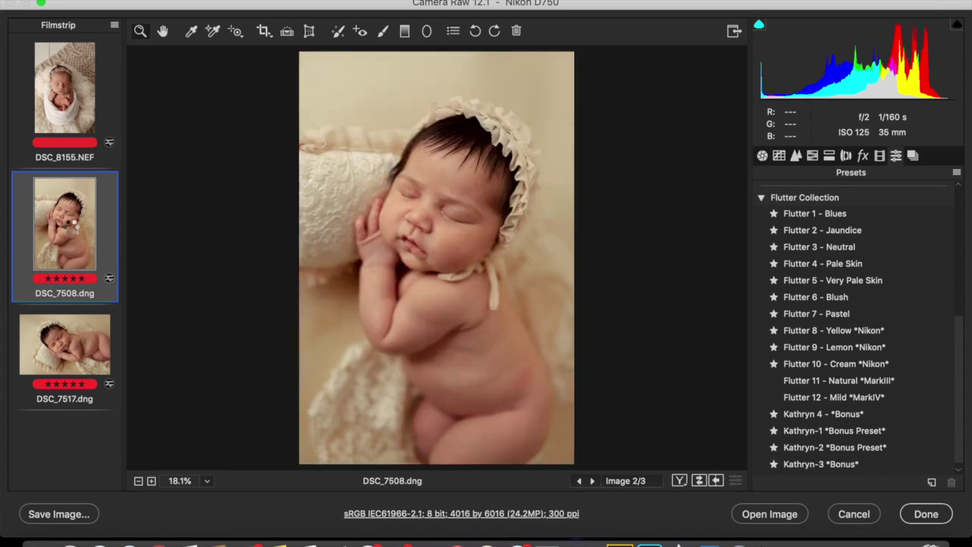
left_click(68, 347, "shift")
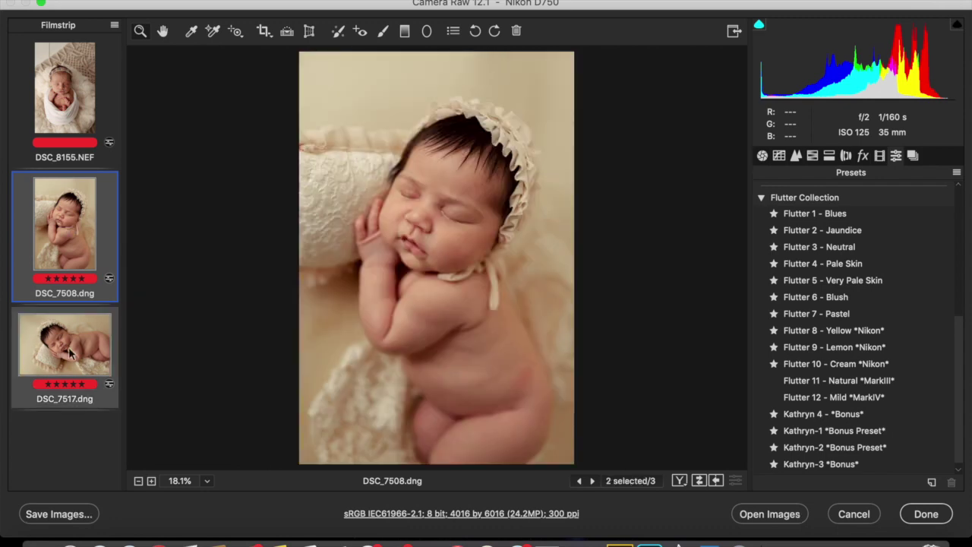
right_click(109, 276)
left_click(150, 325)
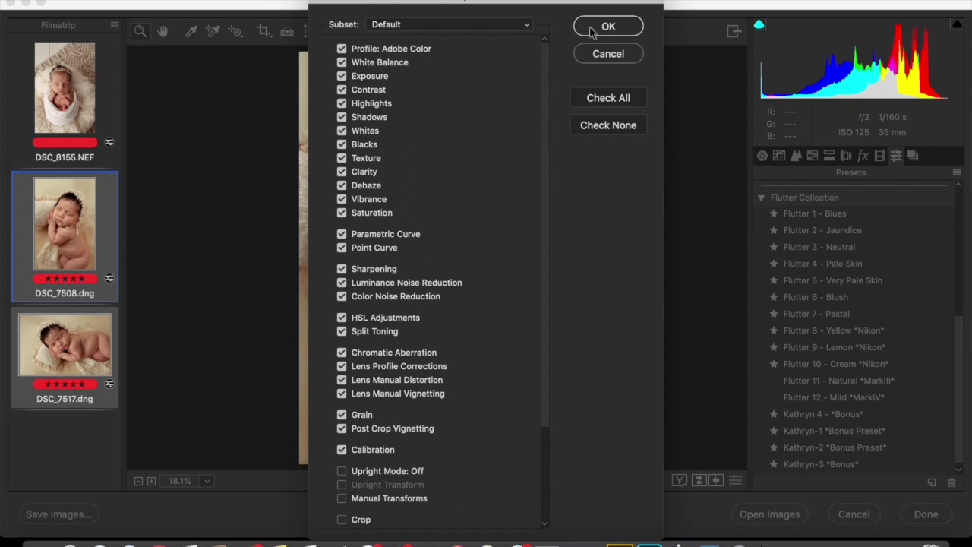
left_click(593, 30)
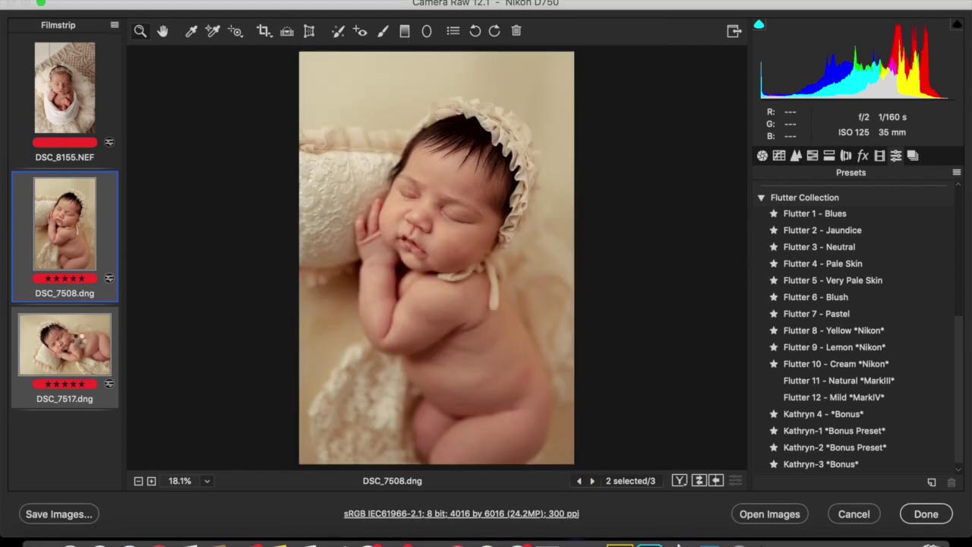
left_click(78, 342)
key("Up")
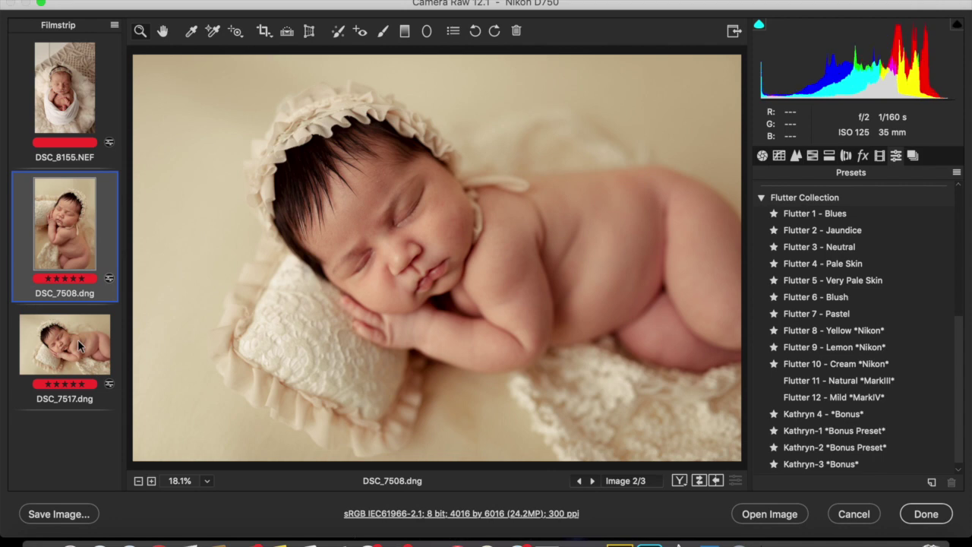
key("Down")
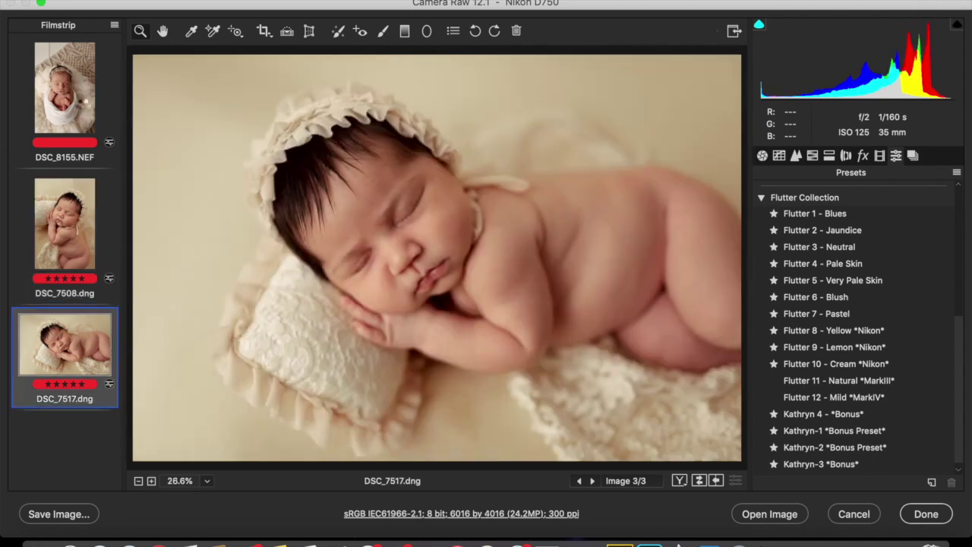
left_click(86, 101)
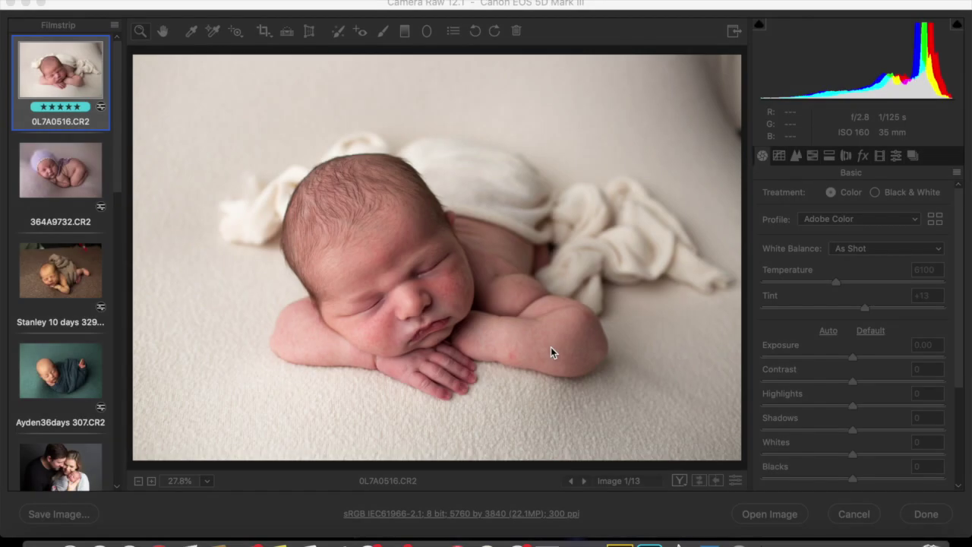
Preview the Flutter - White preset on the Canon photo 0L7A0516.CR2, then apply Flutter - Natural
left_click(647, 14)
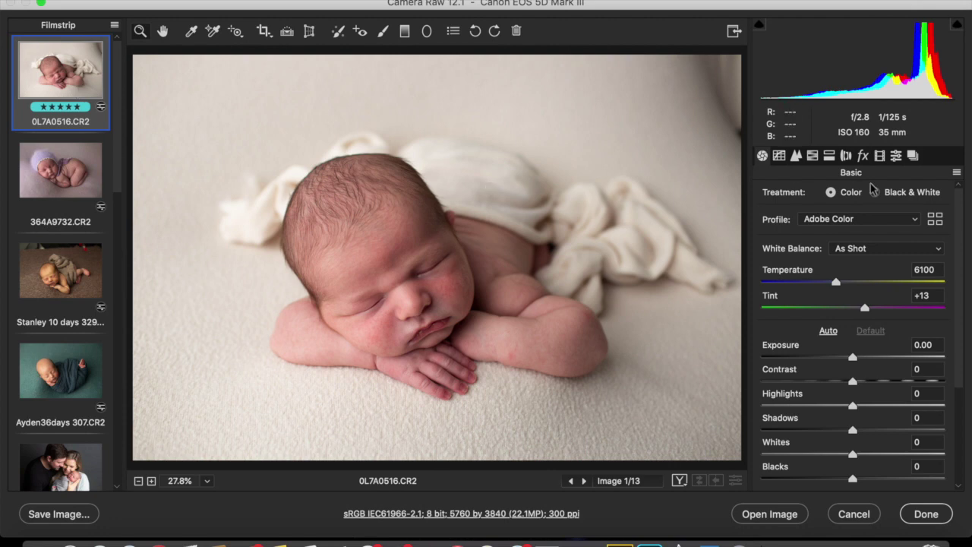
left_click(896, 155)
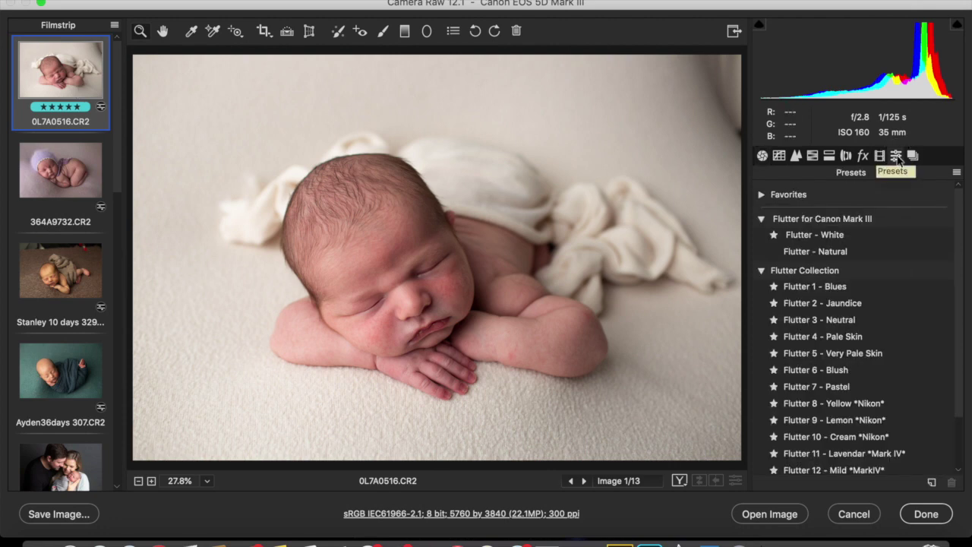
left_click(848, 241)
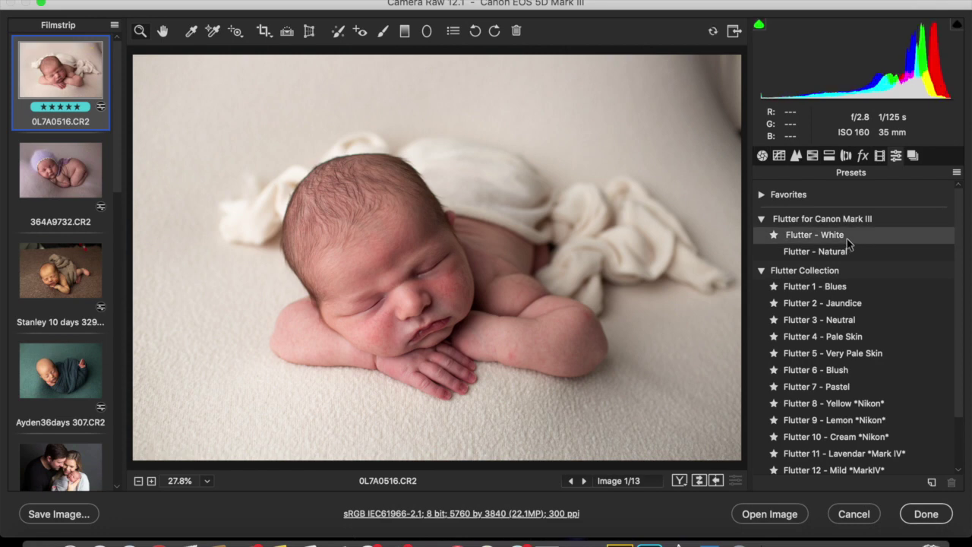
left_click(850, 256)
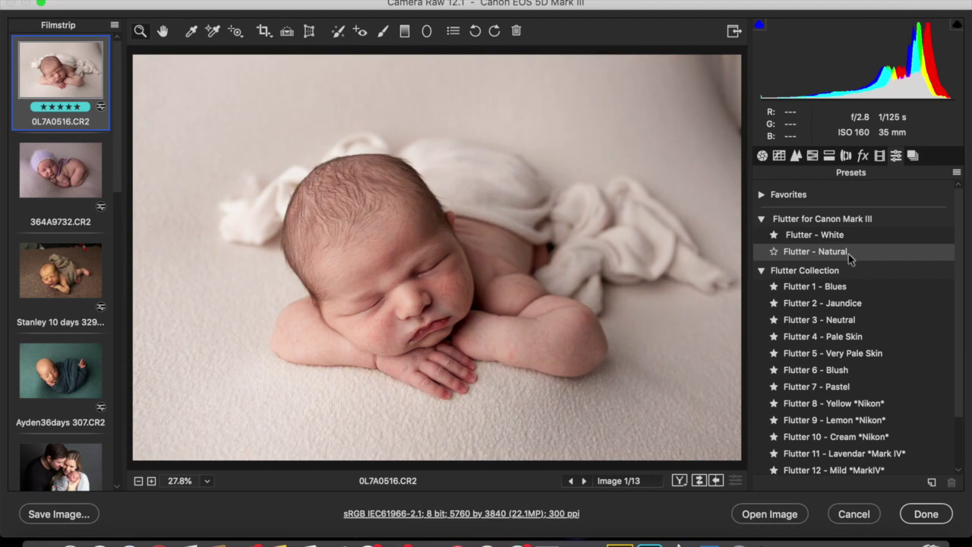
left_click(848, 254)
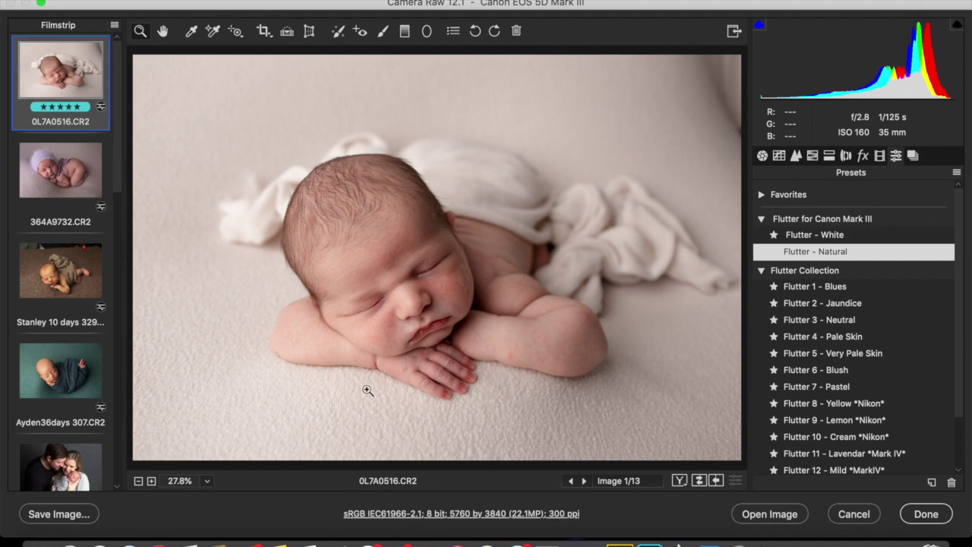
Compare 0L7A0516.CR2 before and after the preset in the split preview modes, then return to the single view
left_click(679, 481)
left_click(679, 481)
left_click(679, 481)
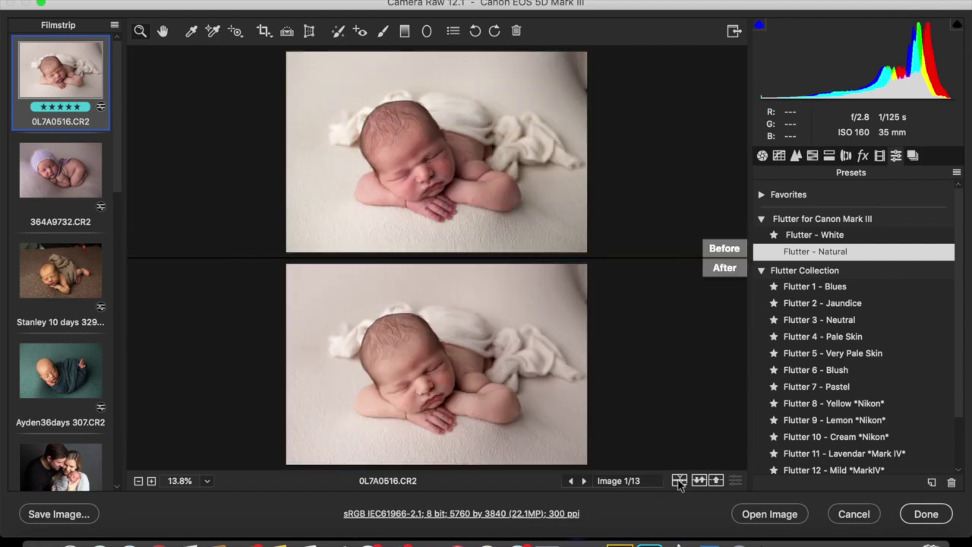
left_click(679, 481)
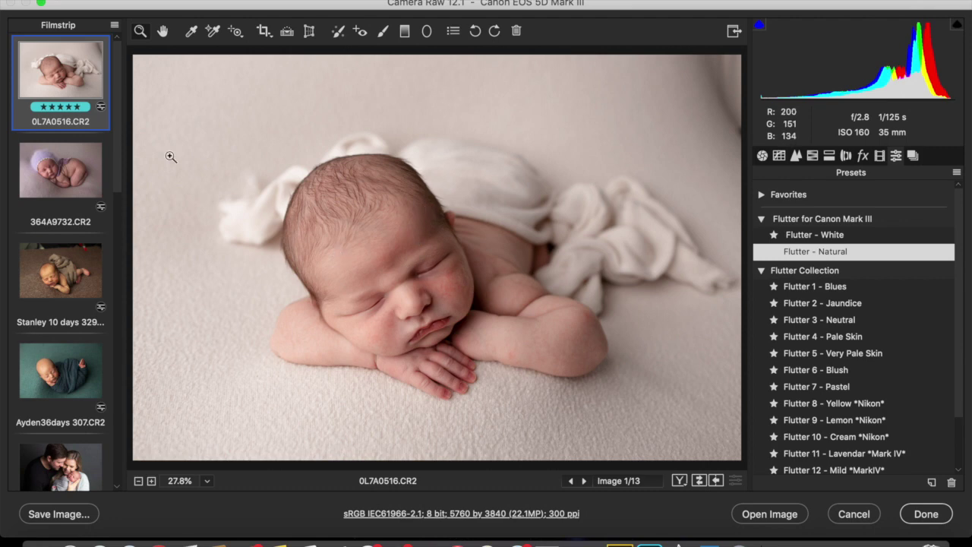
Preview several Flutter presets on the Canon photo 364A9732.CR2, then apply Flutter - Natural
left_click(89, 177)
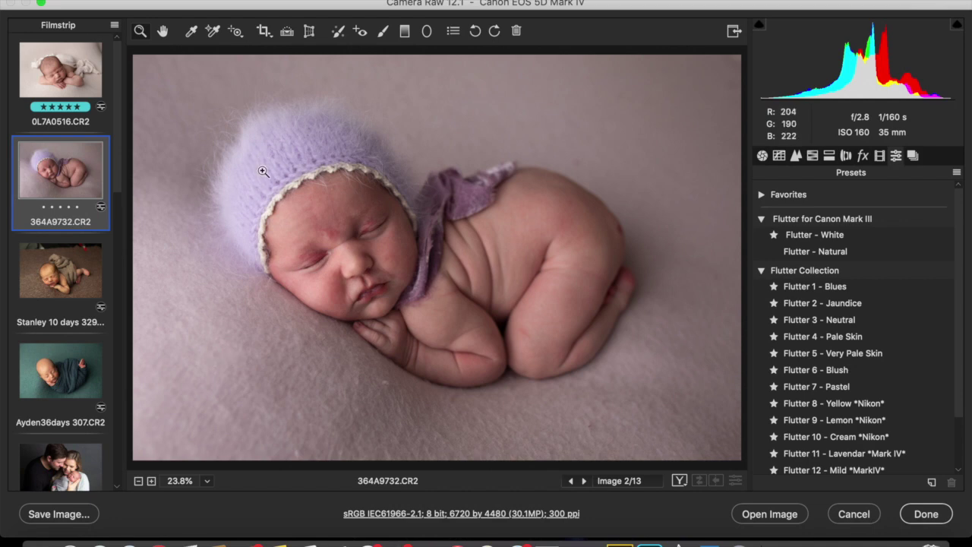
left_click(815, 370)
left_click(846, 303)
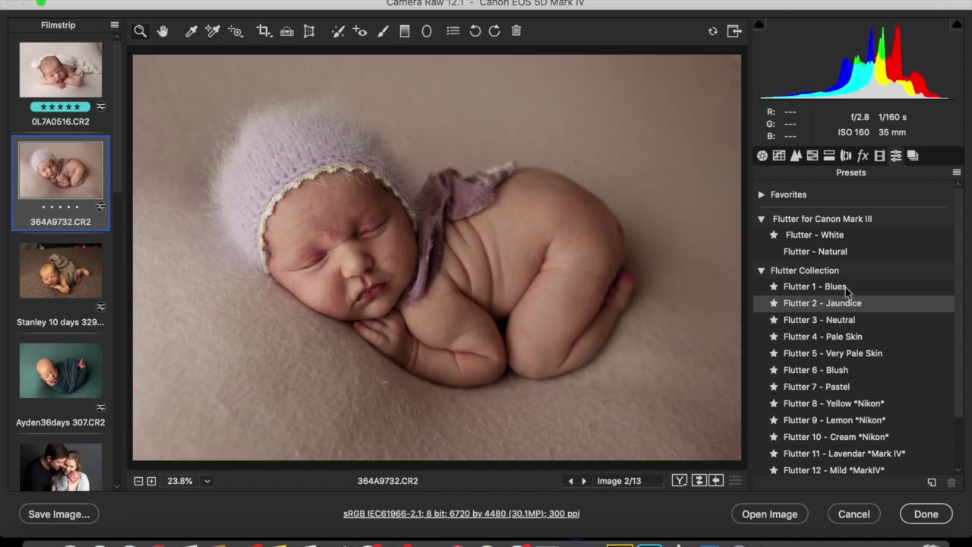
left_click(839, 252)
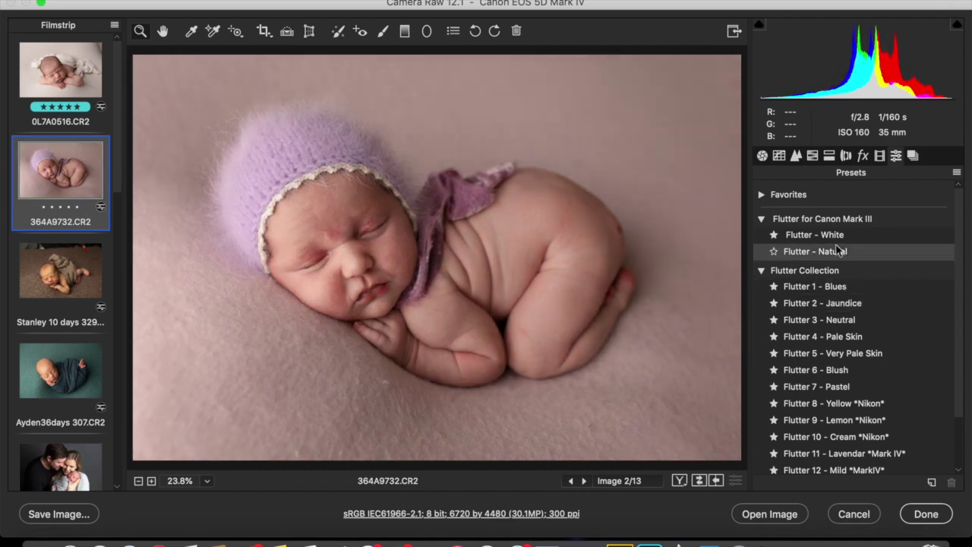
left_click(840, 236)
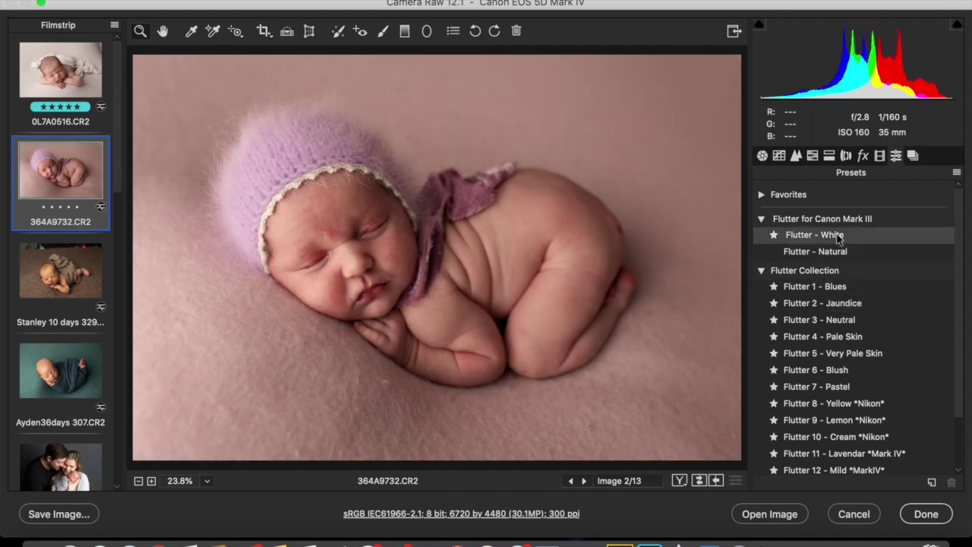
left_click(836, 259)
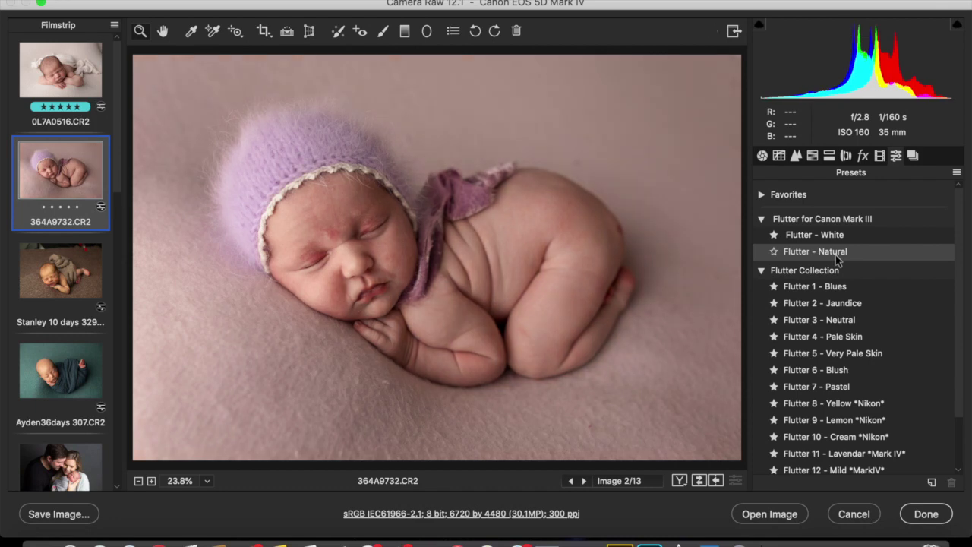
left_click(851, 259)
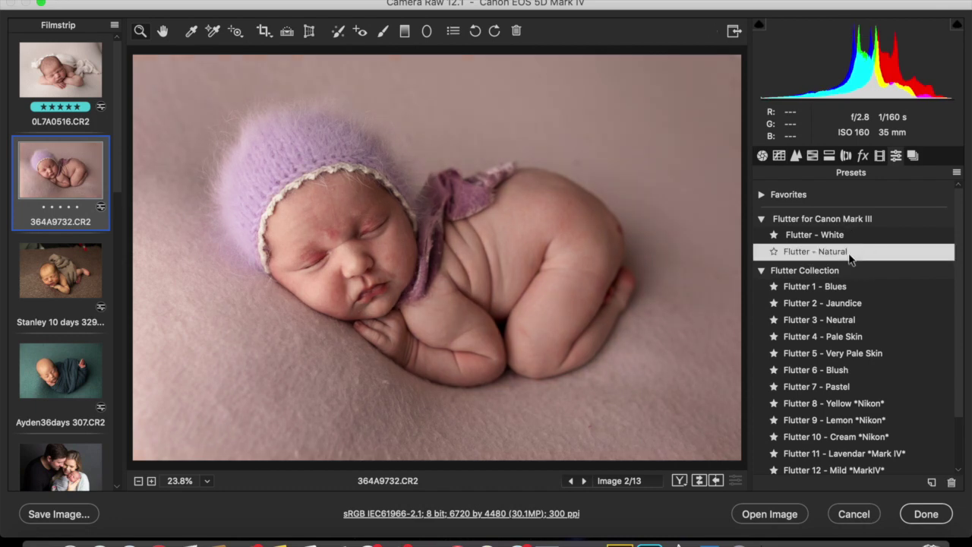
Compare 364A9732.CR2 before and after Flutter - Natural in the different preview modes, then return to the single view
left_click(679, 481)
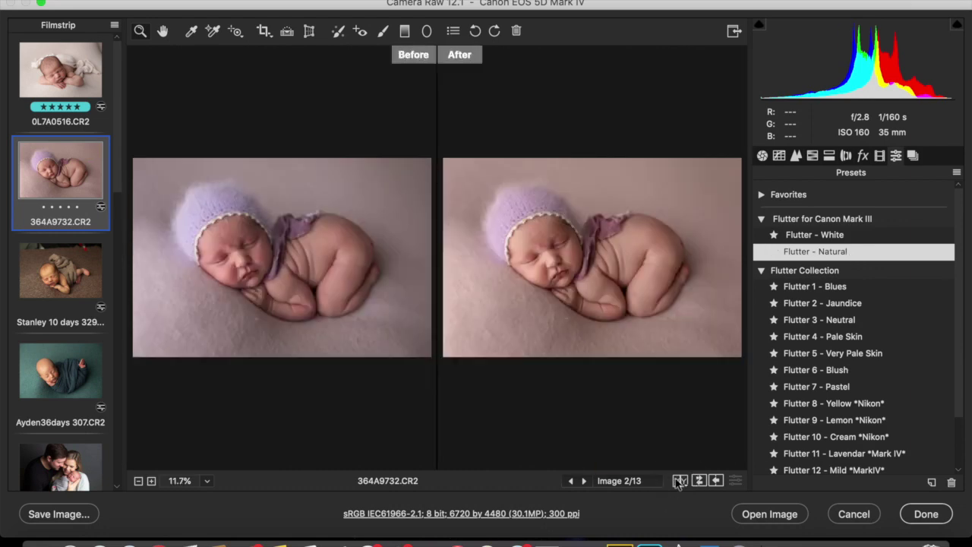
left_click(679, 481)
left_click(678, 481)
left_click(679, 481)
left_click(679, 481)
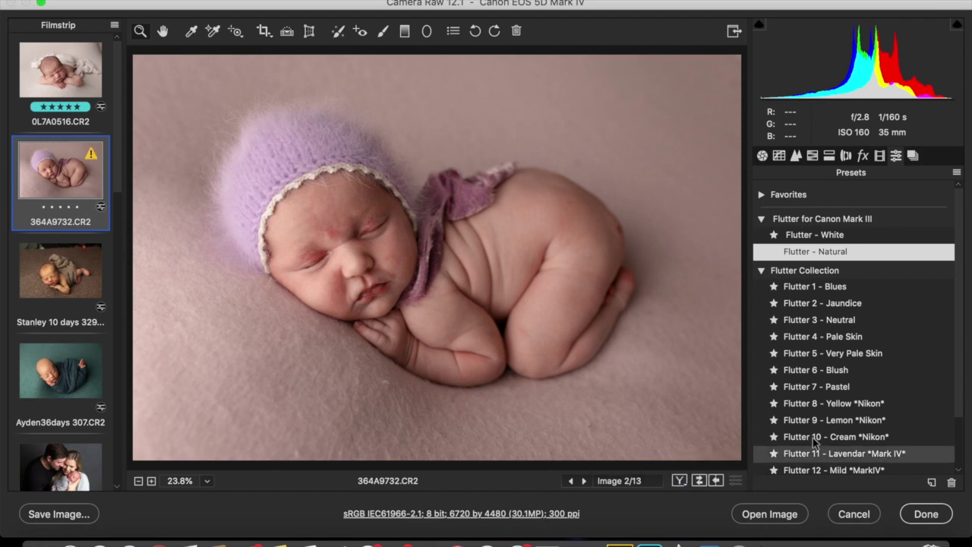
Apply the Flutter 12 - Mild *MarkIV* preset to 364A9732.CR2, and set its temperature to 7650 and exposure to +0.20
scroll(814, 442, "down", 2)
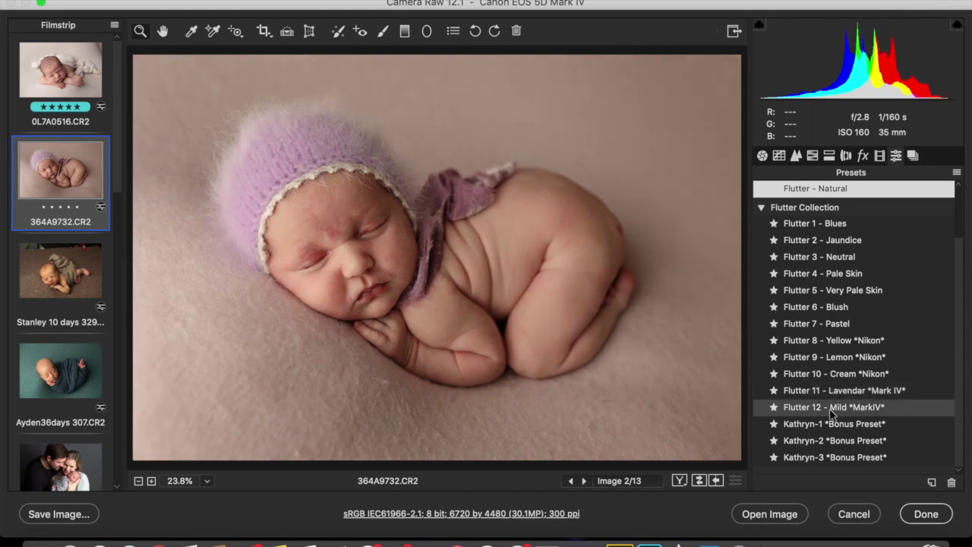
left_click(828, 411)
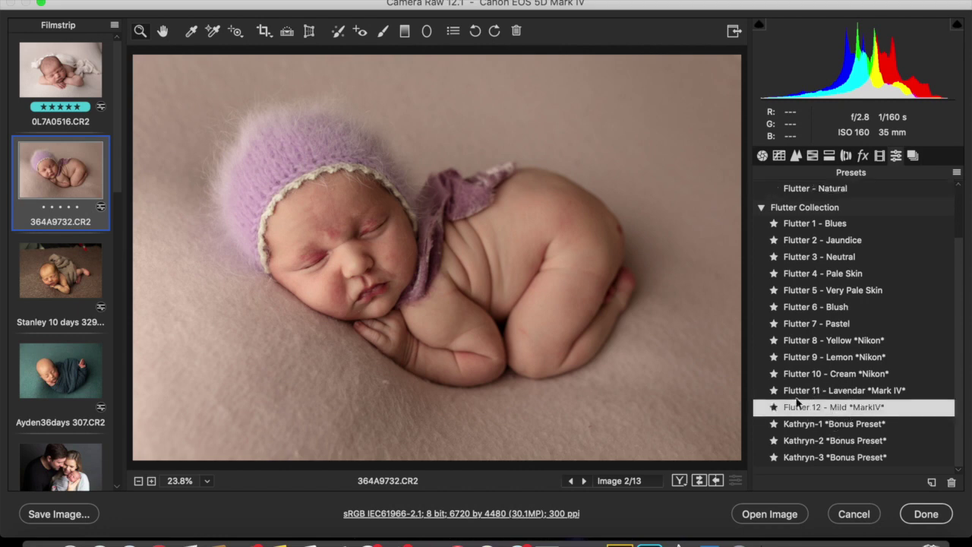
left_click(762, 155)
left_click(878, 286)
left_click_drag(875, 284, 867, 283)
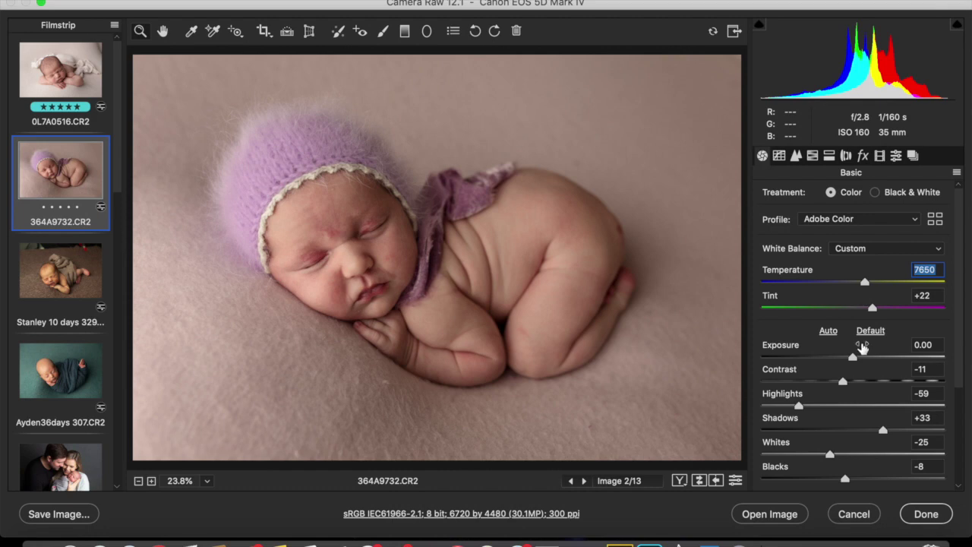
left_click_drag(853, 357, 856, 360)
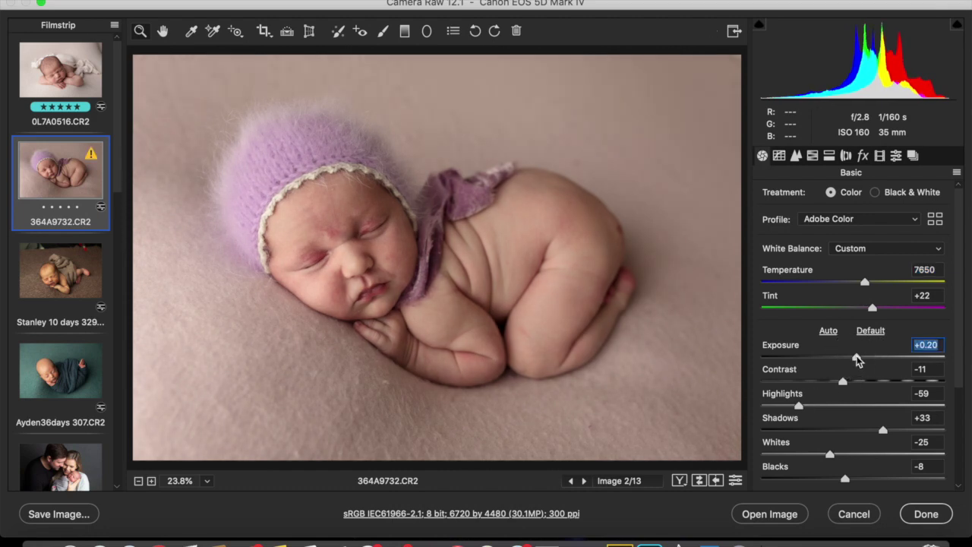
Cycle 364A9732.CR2 through the before/after views to check the Flutter 12 edit, ending in the single view
left_click(679, 481)
left_click(679, 481)
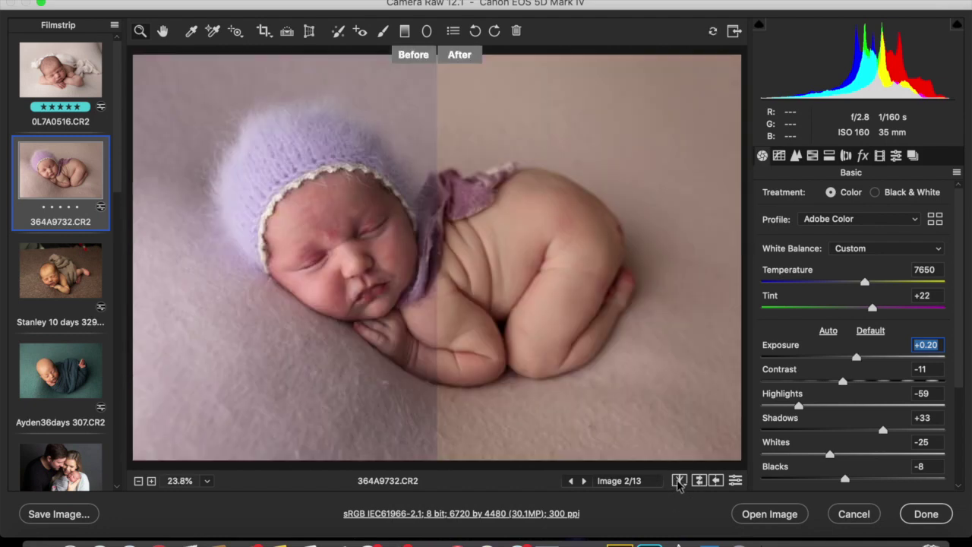
left_click(678, 481)
left_click(679, 481)
left_click(679, 481)
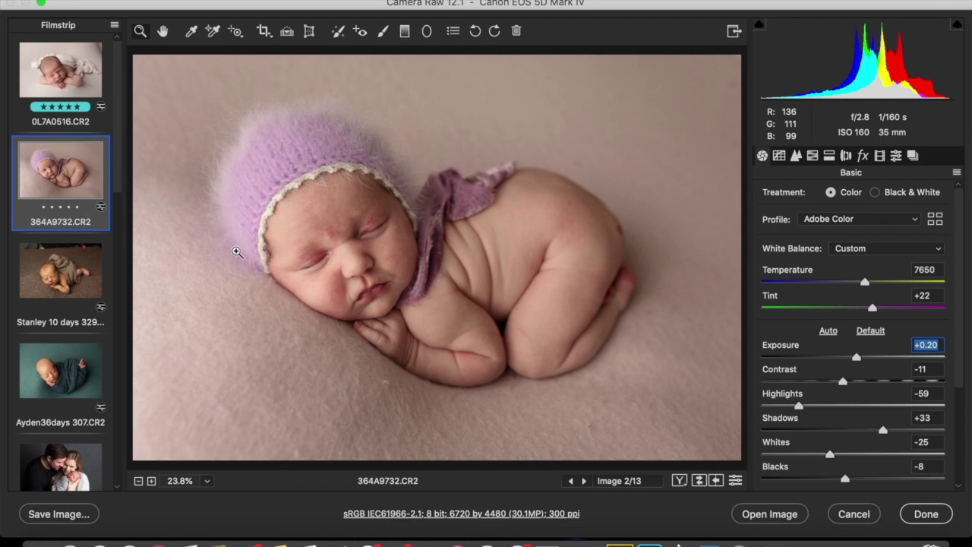
Apply the Flutter 2 - Jaundice preset to the third photo, the newborn on the brown blanket
left_click(76, 294)
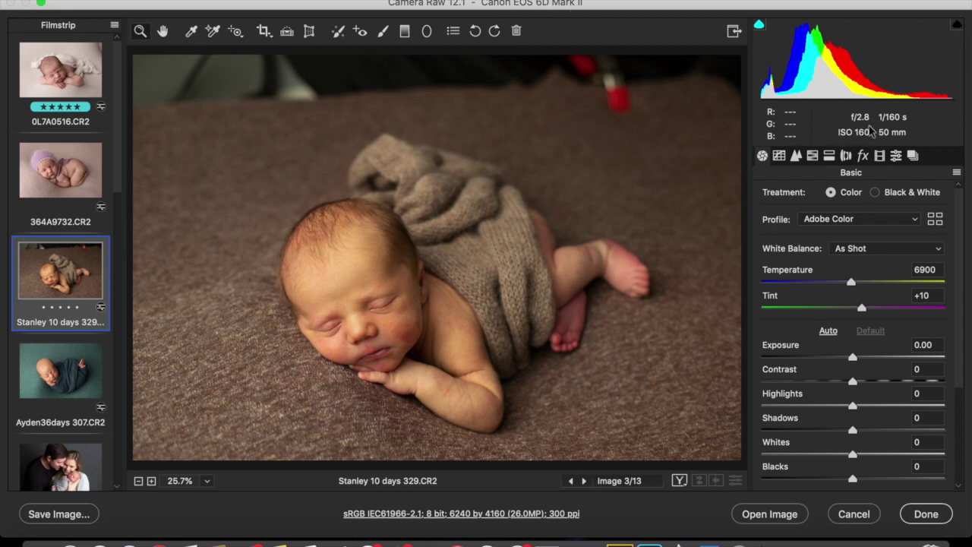
left_click(896, 155)
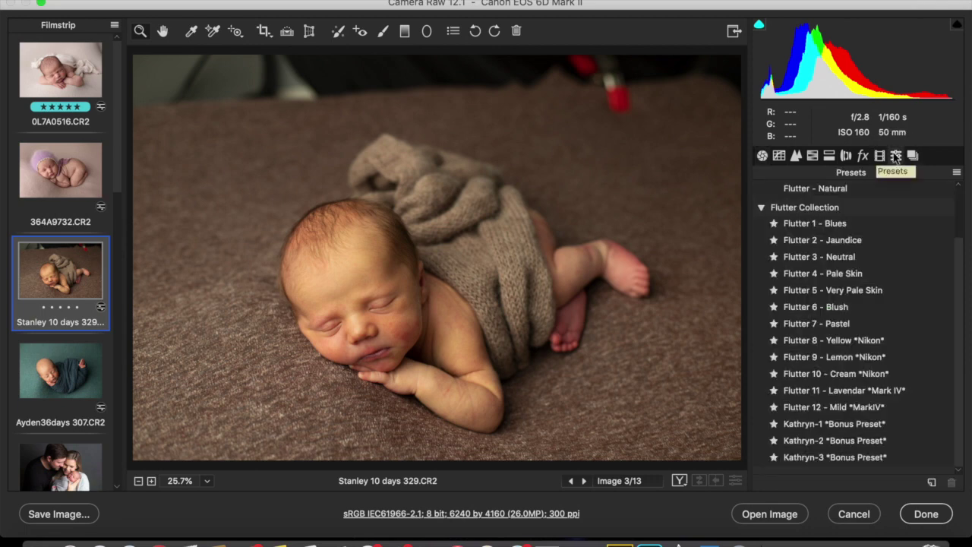
left_click(835, 241)
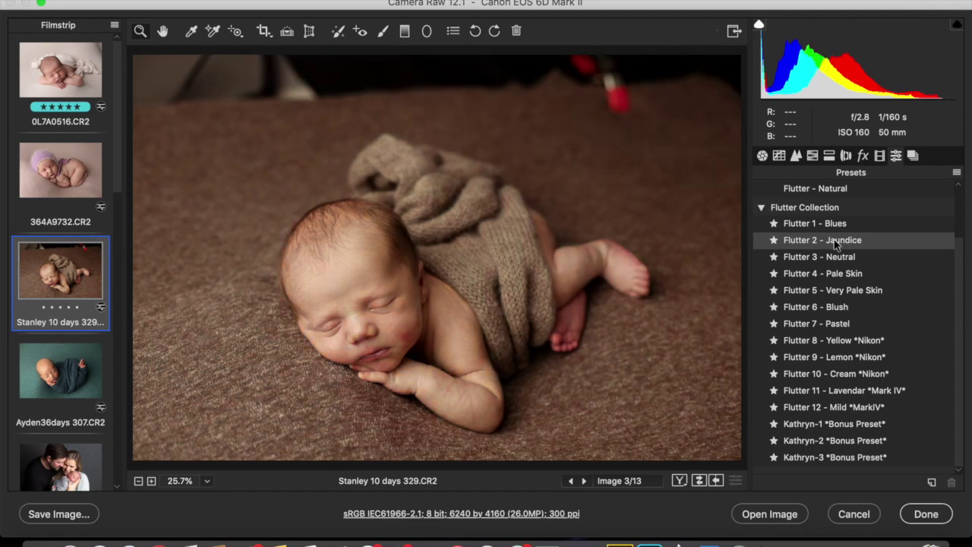
left_click(836, 242)
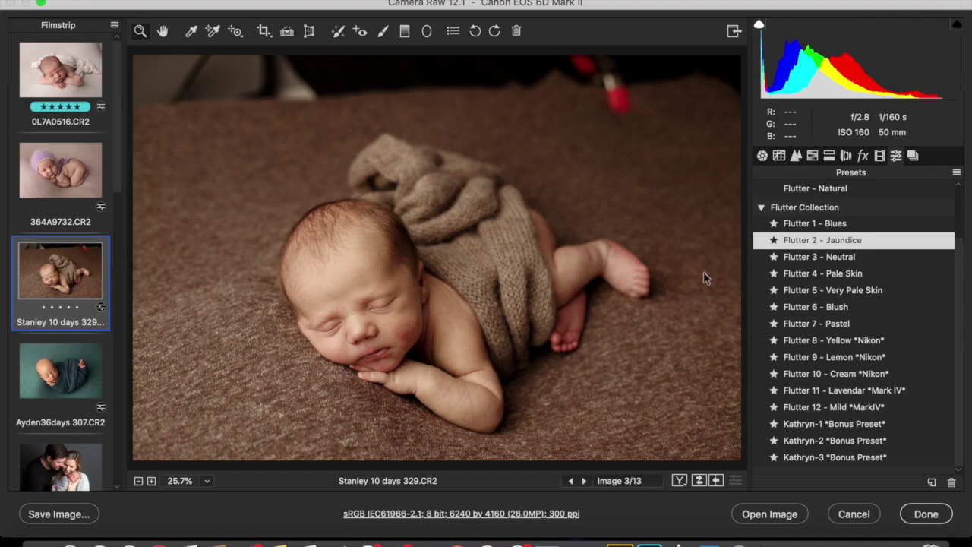
Compare the brown-blanket newborn photo before and after Flutter 2 - Jaundice, then return to the single view
left_click(679, 481)
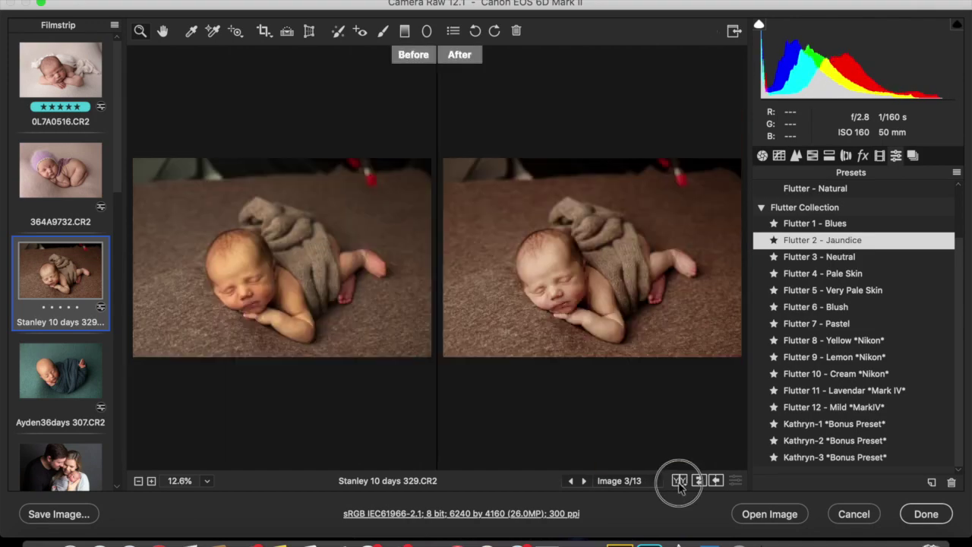
left_click(679, 481)
left_click(679, 481)
left_click(679, 481)
left_click(679, 481)
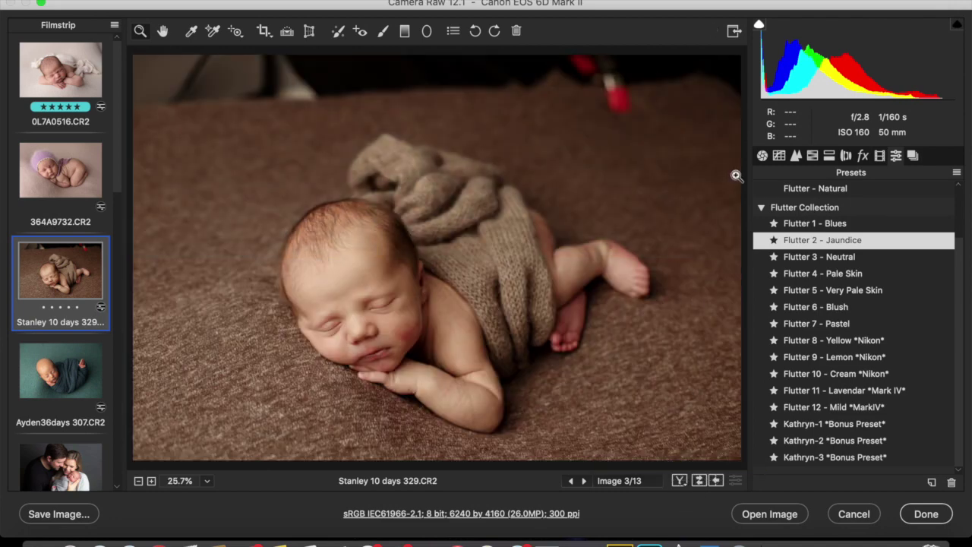
Set the brown-blanket photo's highlights to -23, exposure to +0.20, temperature to 8600 and tint to +20
left_click(763, 156)
left_click_drag(807, 405, 833, 407)
left_click_drag(856, 357, 856, 363)
left_click_drag(884, 278, 874, 286)
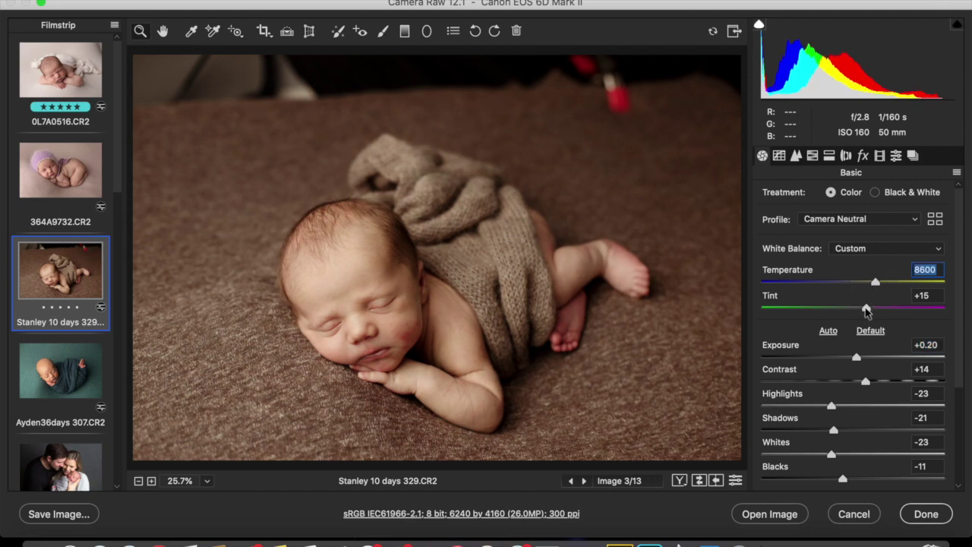
left_click_drag(867, 312, 872, 312)
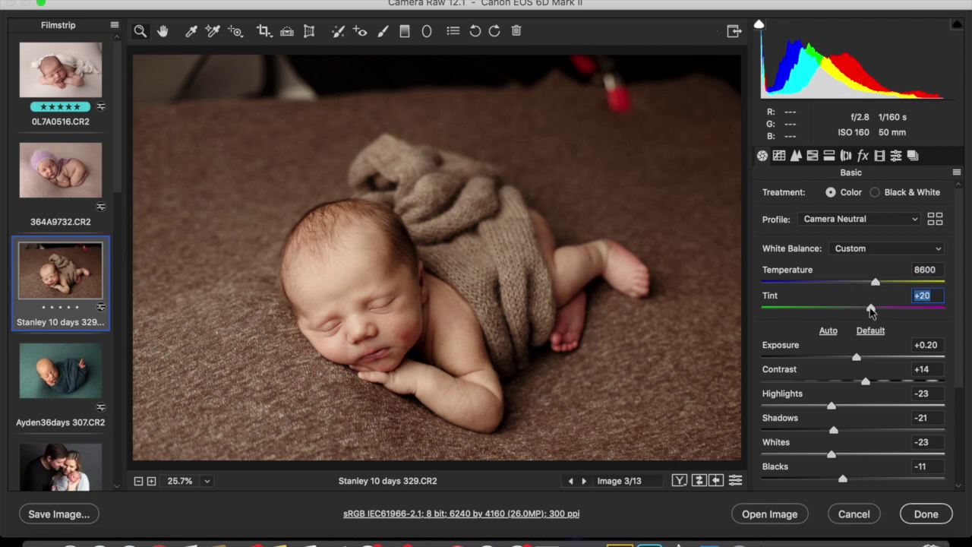
Check the brown-blanket photo's adjusted white balance and tone against the original in the before/after views
left_click(678, 480)
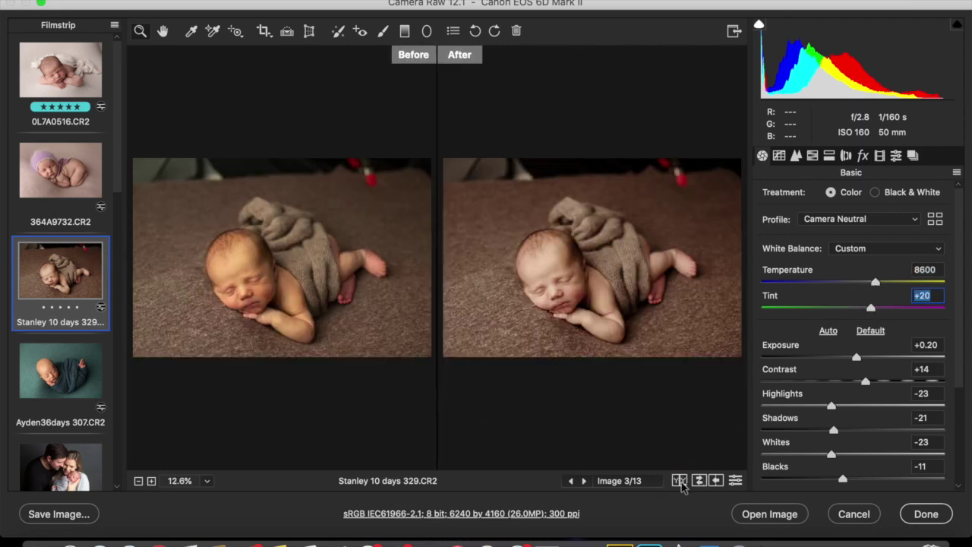
left_click(679, 480)
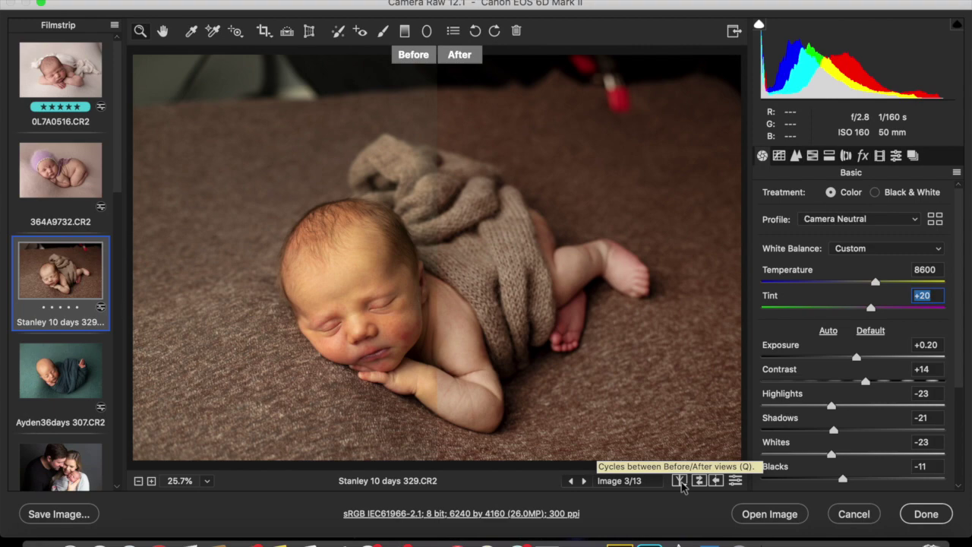
left_click(679, 480)
left_click(679, 480)
left_click(679, 480)
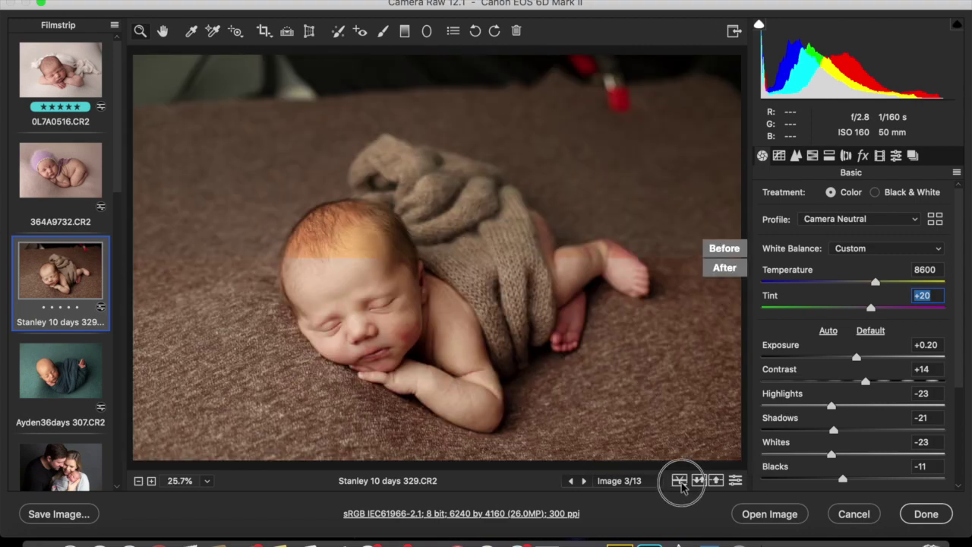
Raise the brown-blanket photo's temperature to 8900 and set its Oranges saturation to -23
left_click_drag(875, 283, 879, 286)
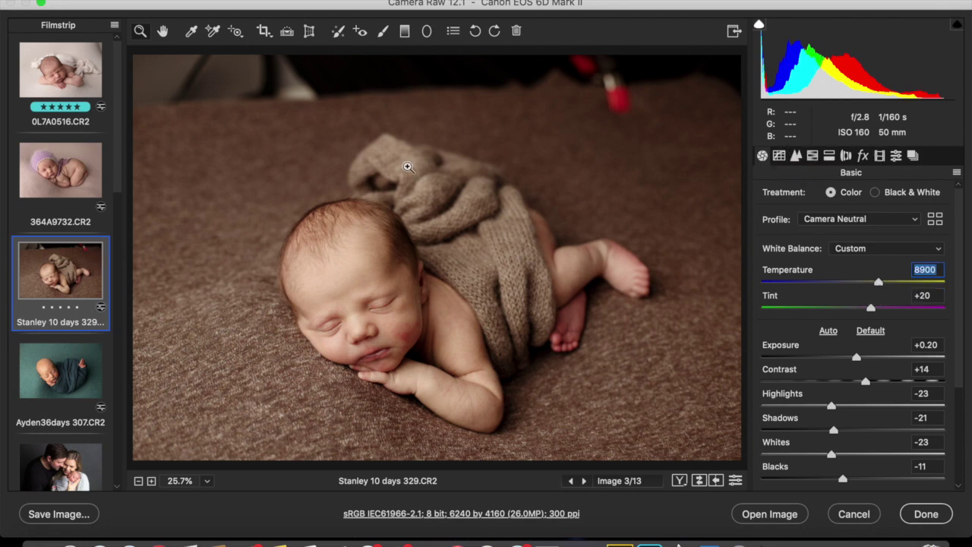
left_click(813, 155)
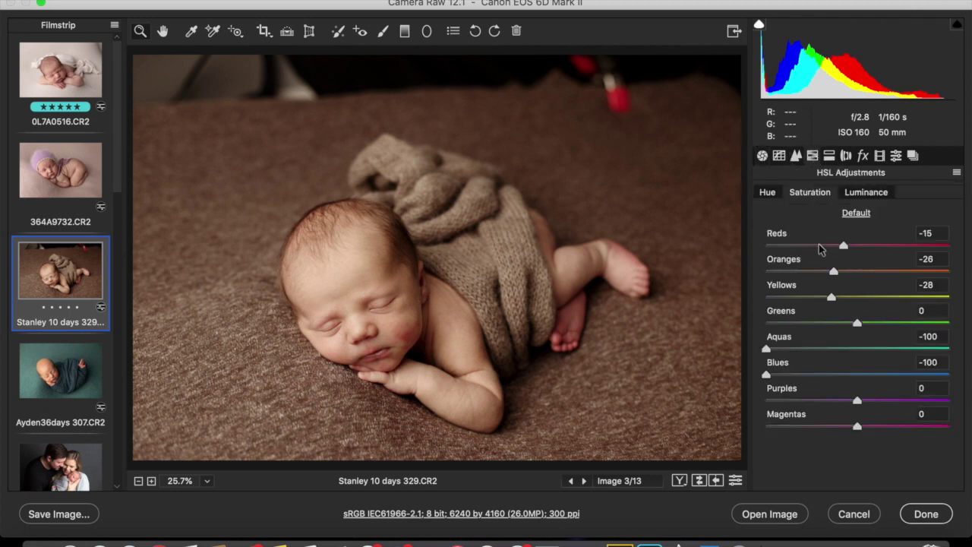
left_click_drag(834, 272, 837, 275)
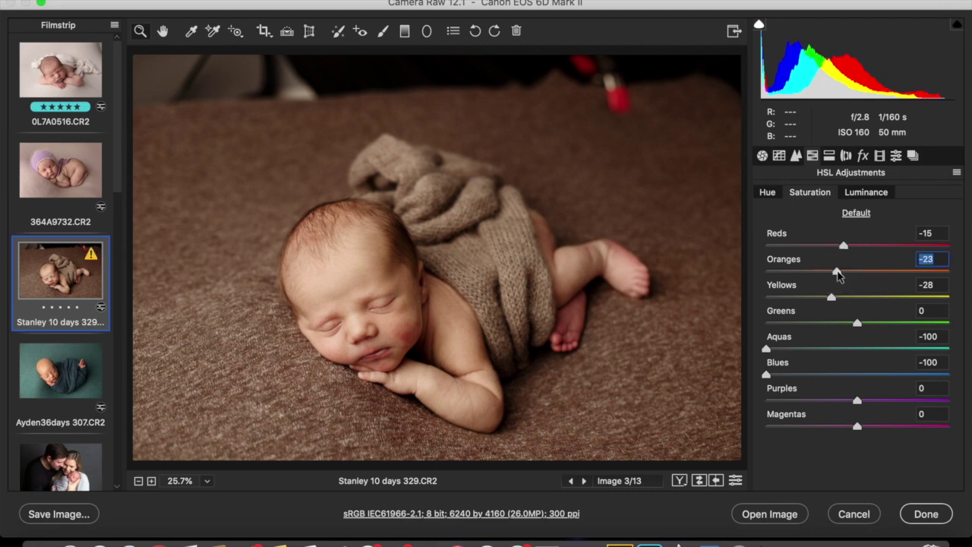
left_click(763, 156)
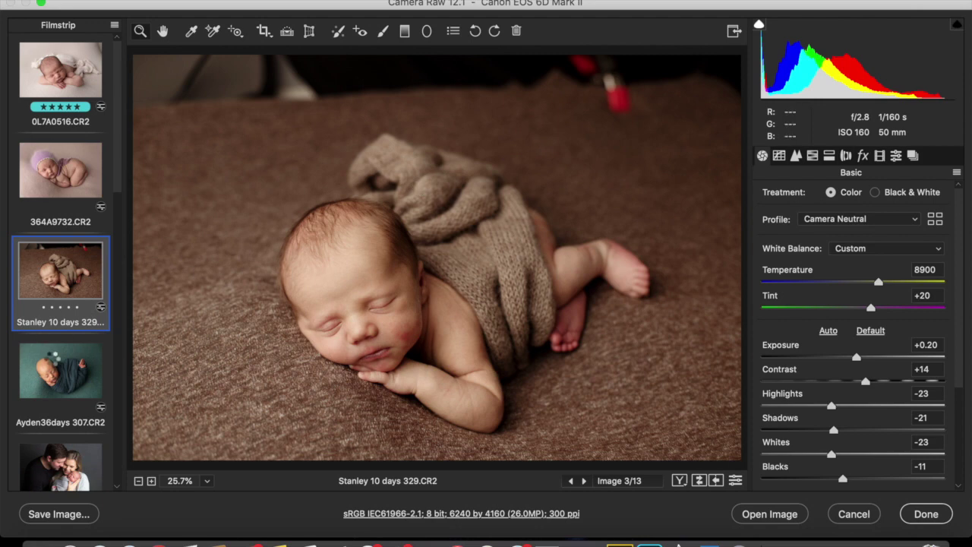
Apply the Flutter 1 - Blues preset to the fourth photo, the wrapped newborn on the teal backdrop
left_click(60, 371)
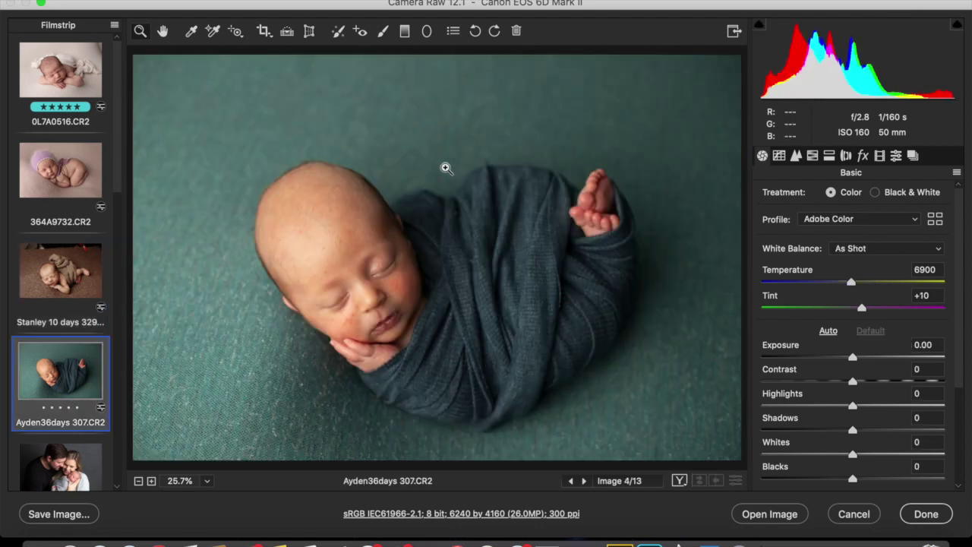
left_click(896, 155)
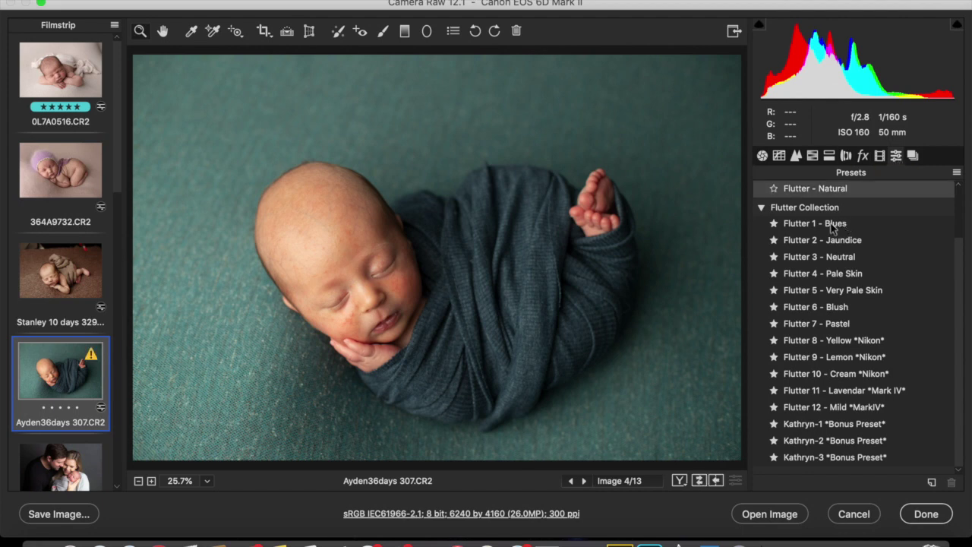
left_click(835, 226)
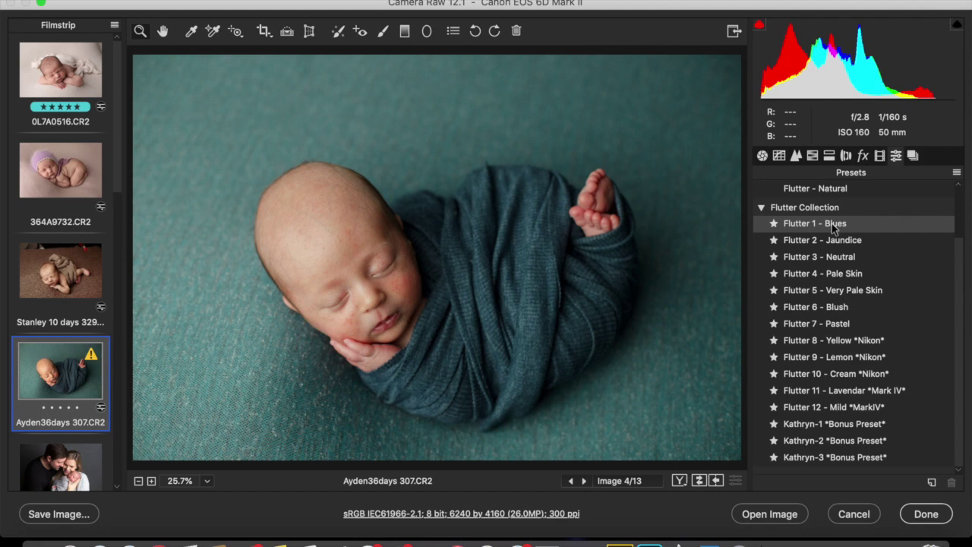
left_click(834, 228)
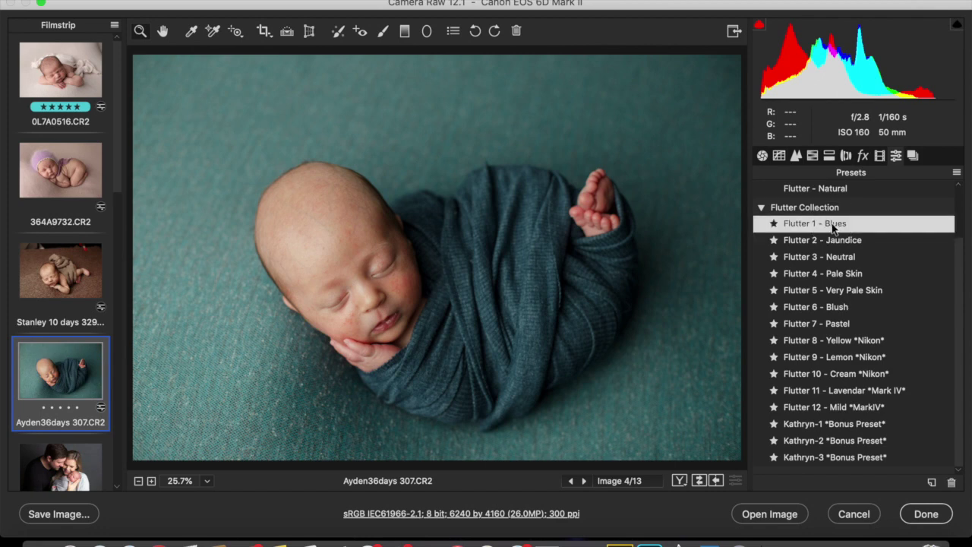
Set the teal-backdrop newborn photo's exposure to +0.40 and highlights to -36
left_click(762, 156)
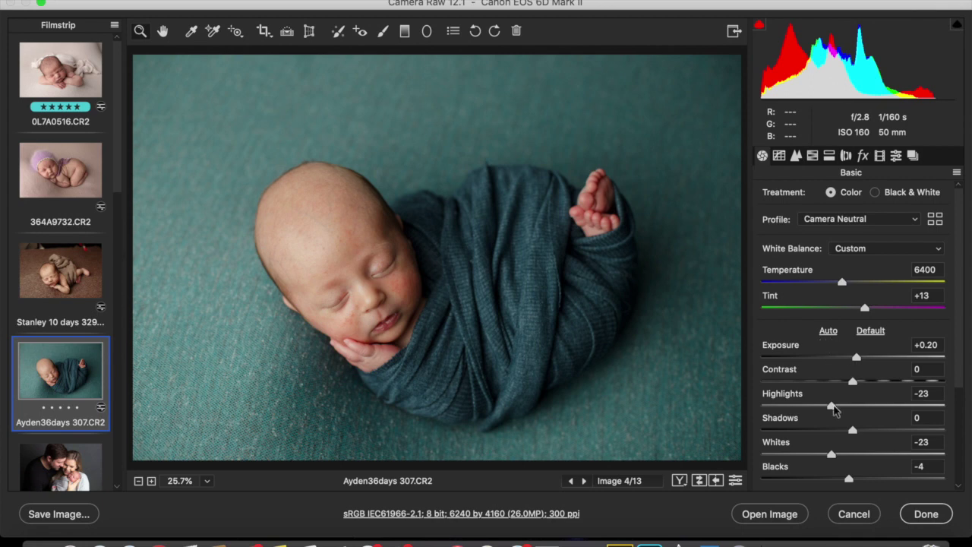
left_click(856, 357)
left_click_drag(856, 357, 859, 361)
left_click_drag(832, 406, 820, 406)
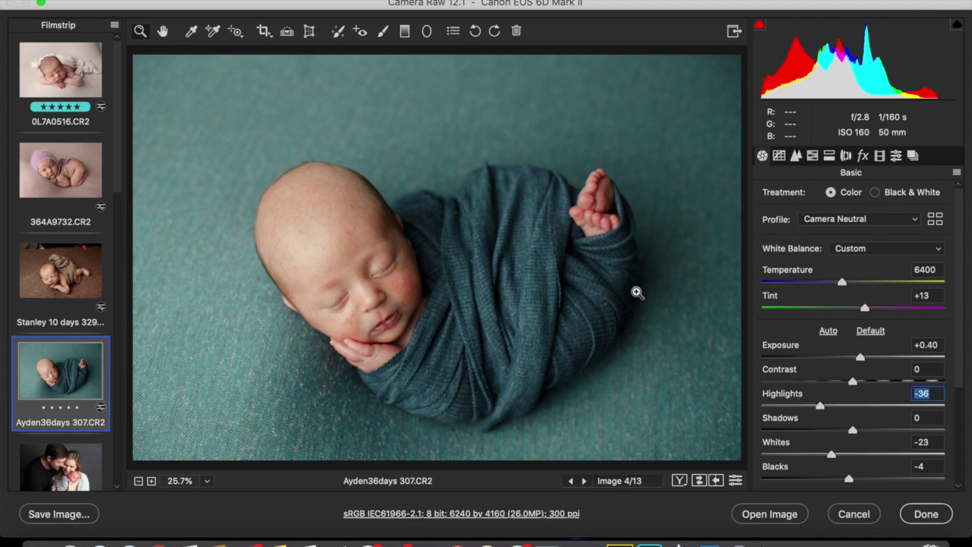
Compare the teal-backdrop newborn photo with its original in the before/after views, ending on the edited image alone
left_click(680, 481)
left_click(679, 481)
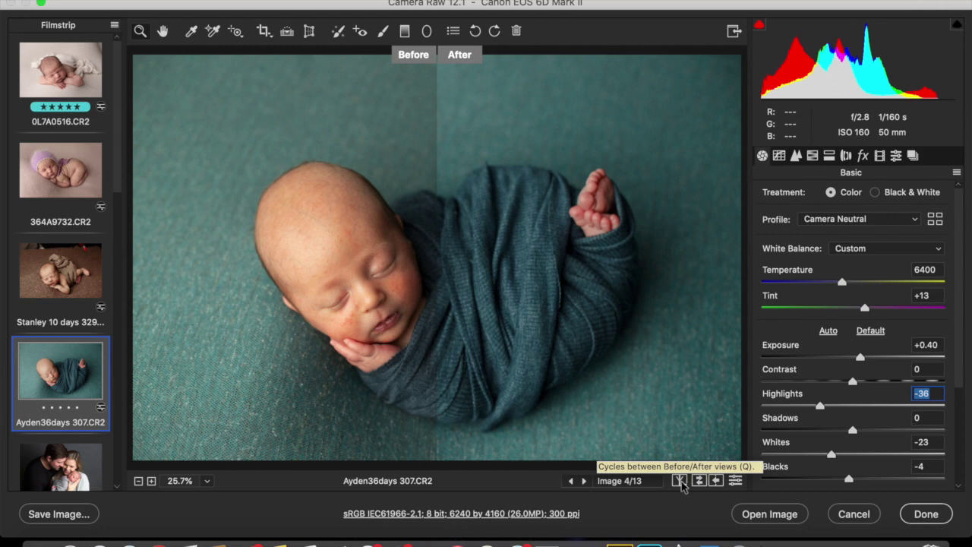
left_click(679, 482)
left_click(680, 482)
left_click(680, 482)
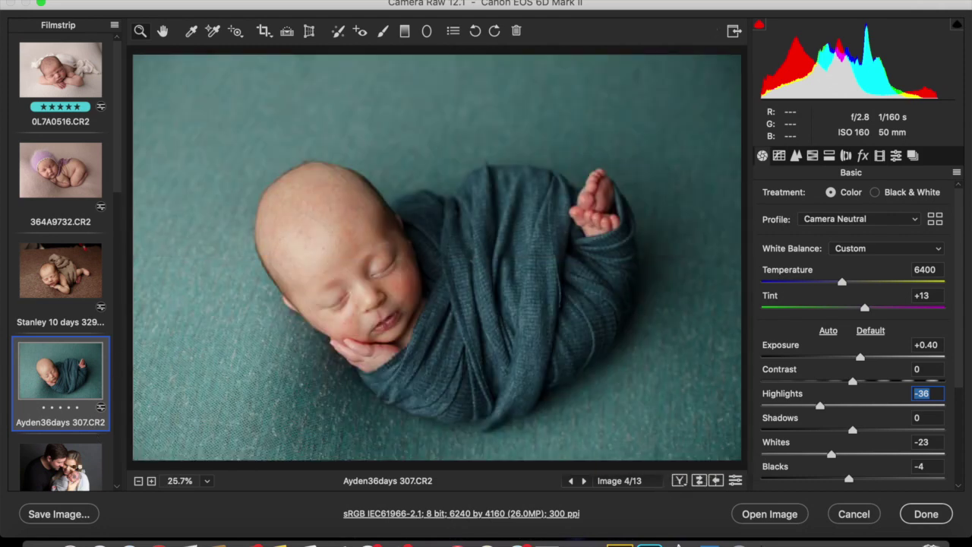
Apply the Flutter - Natural preset to the fifth photo, the parents holding their newborn against the dark backdrop
left_click(90, 453)
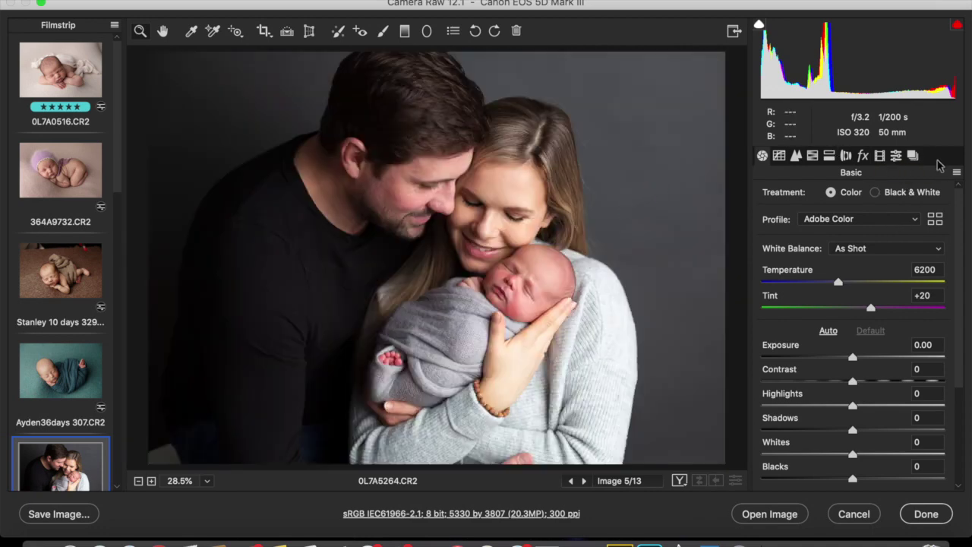
left_click(896, 156)
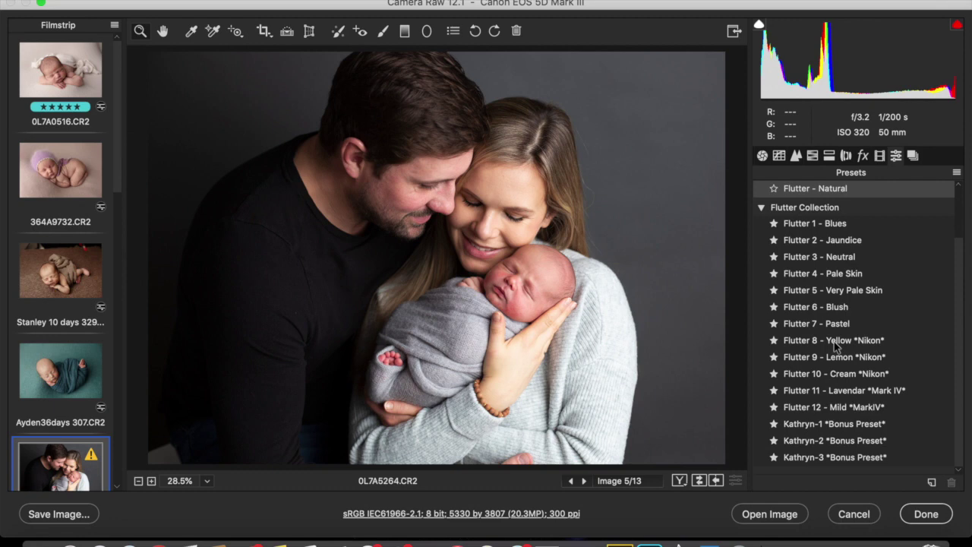
scroll(829, 235, "up", 2)
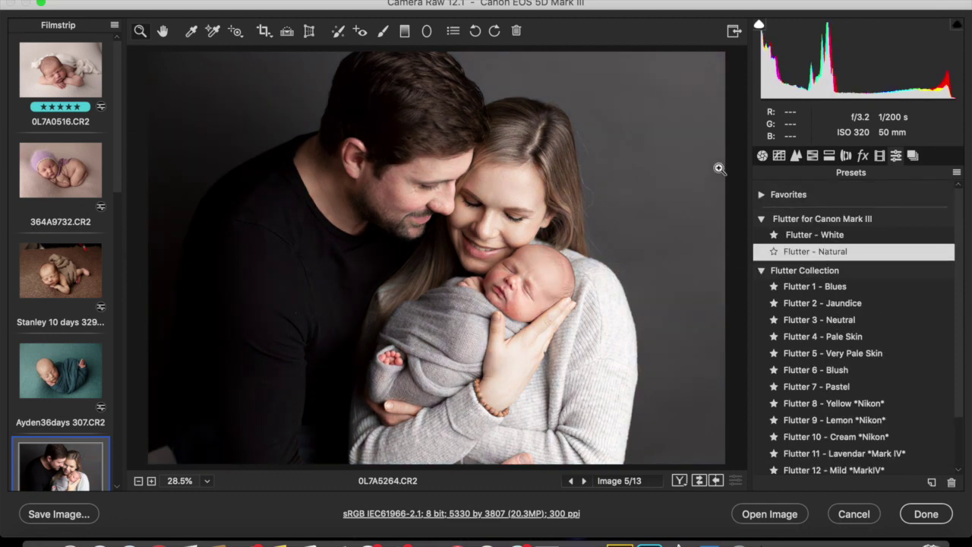
Set the family portrait's temperature to 7550, tint to +18 and highlights to +10
left_click(762, 156)
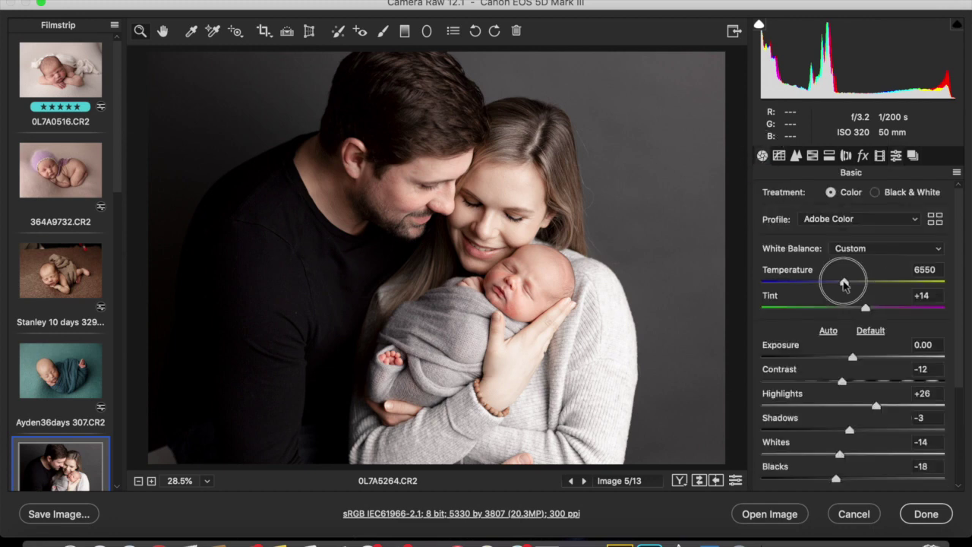
left_click_drag(849, 283, 863, 288)
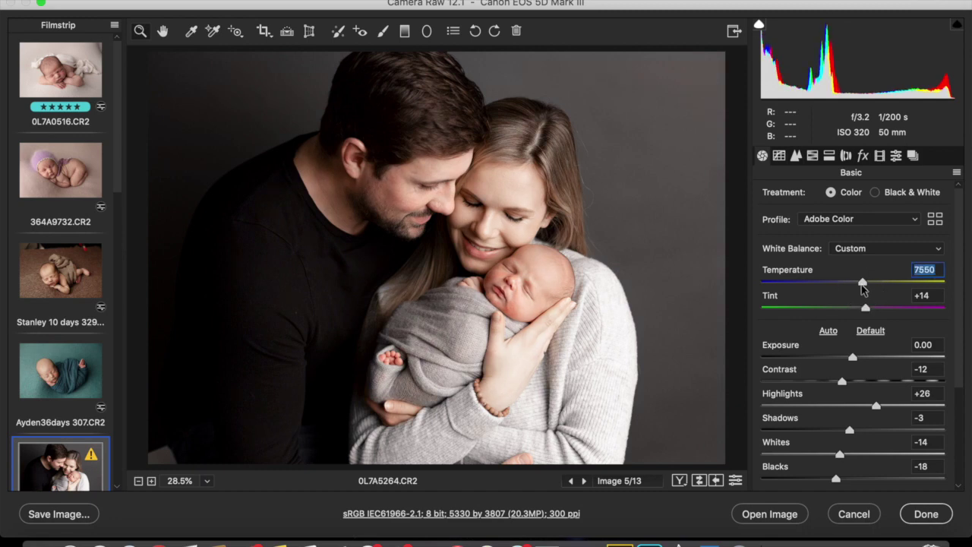
left_click_drag(866, 308, 874, 309)
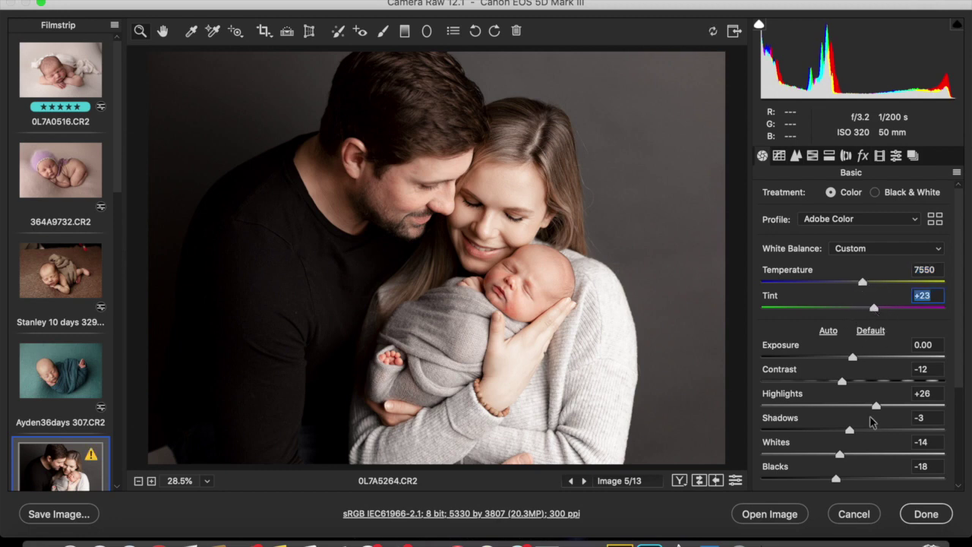
mouse_move(874, 406)
left_mouse_down()
mouse_move(850, 405)
mouse_move(864, 404)
left_mouse_up()
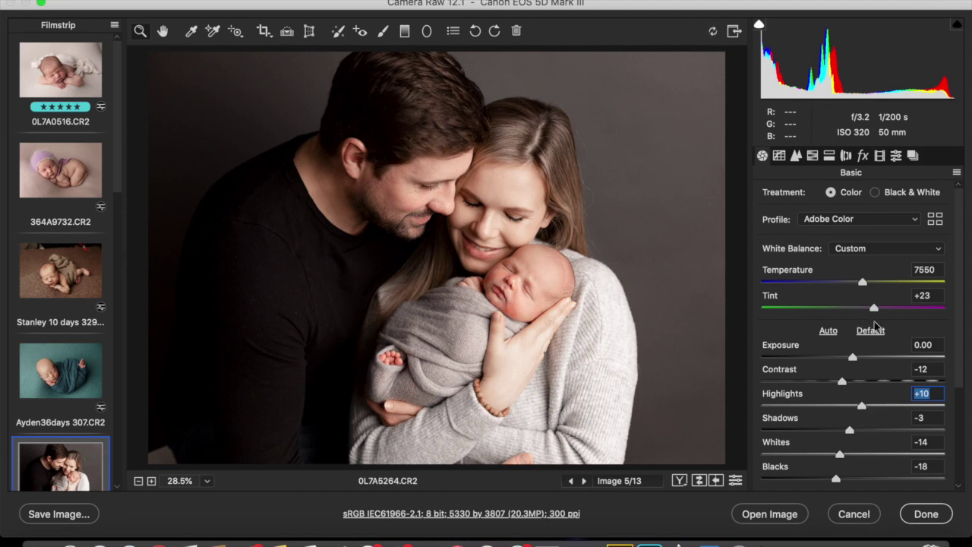
left_click_drag(875, 308, 869, 309)
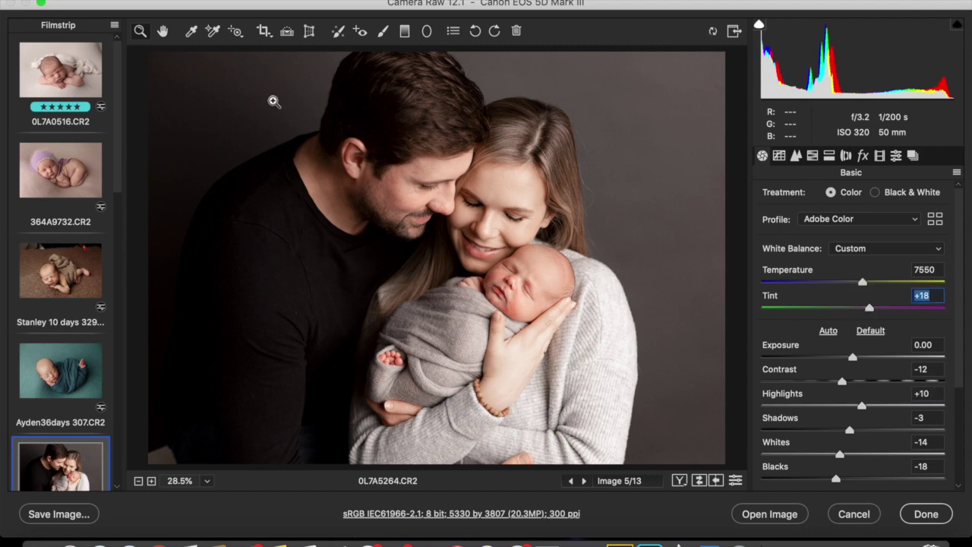
Crop the family portrait tighter around the parents and baby, to about 4913 by 3509 pixels
left_click(263, 32)
left_click_drag(133, 57, 162, 70)
left_click(269, 34)
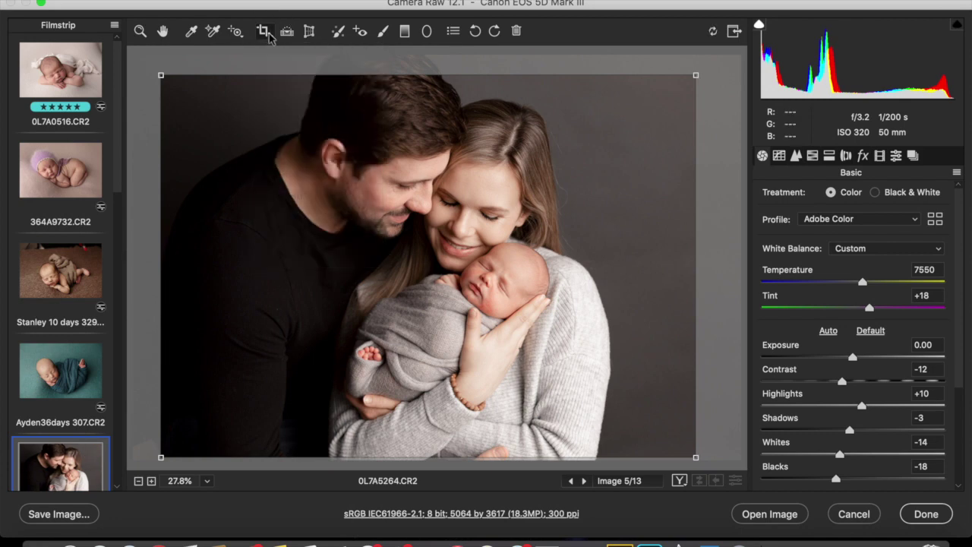
left_click(269, 33)
left_click(267, 135)
mouse_move(681, 91)
left_mouse_down()
mouse_move(673, 91)
mouse_move(699, 85)
left_mouse_up()
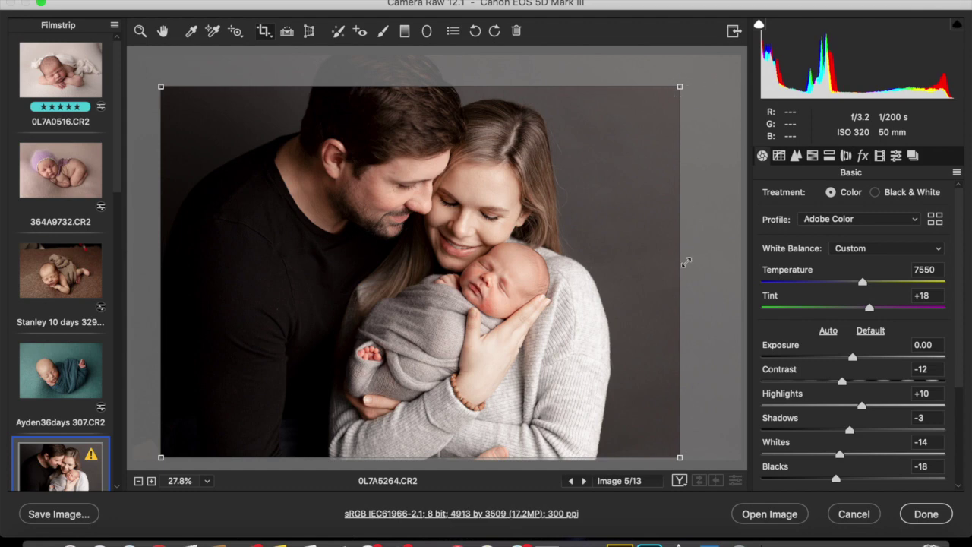
key("Return")
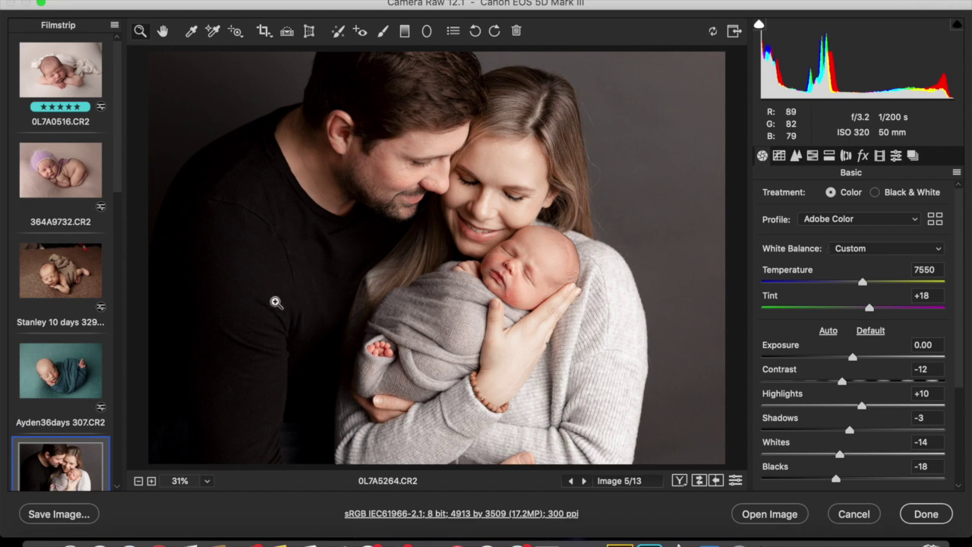
Apply the Flutter - White preset to the sixth photo, the newborn on the white blanket, and compare it with the original
scroll(67, 386, "down", 4)
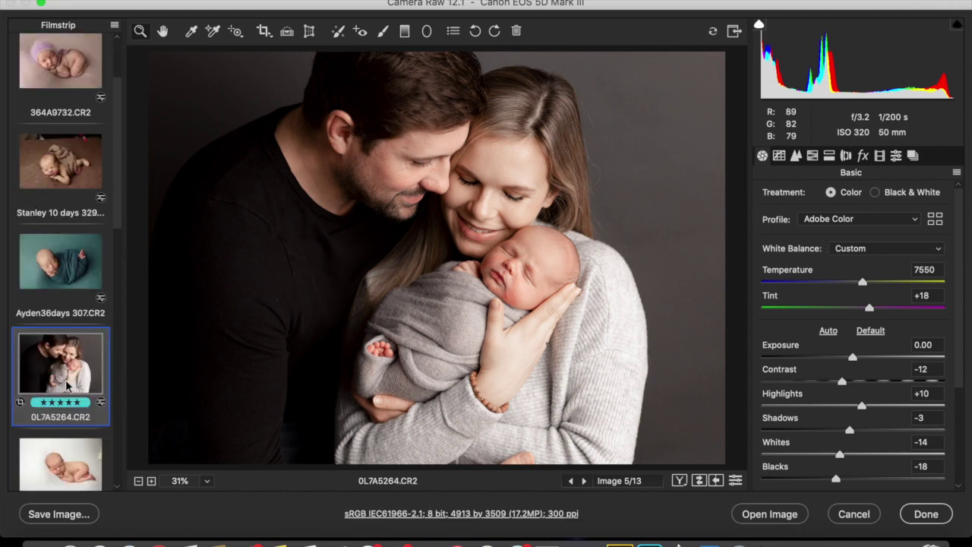
scroll(67, 386, "down", 5)
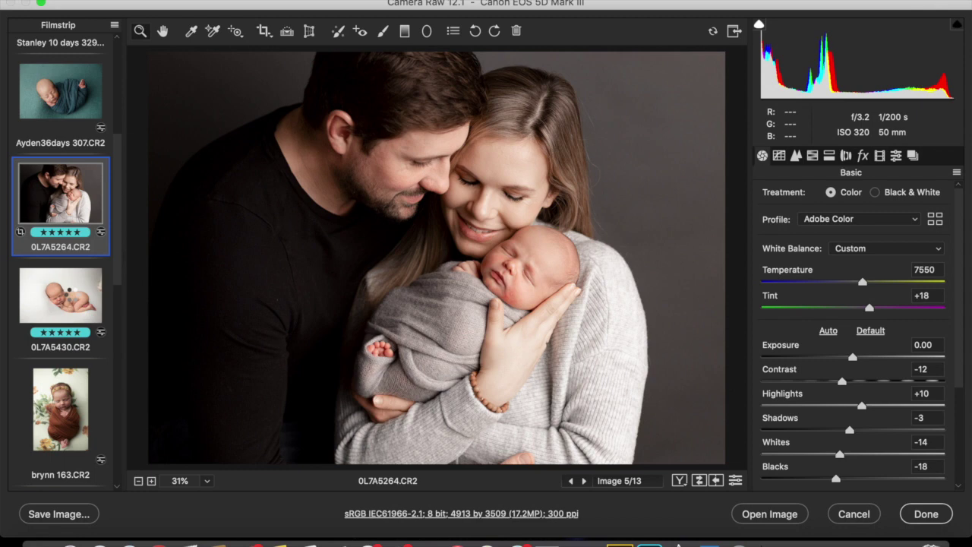
left_click(68, 291)
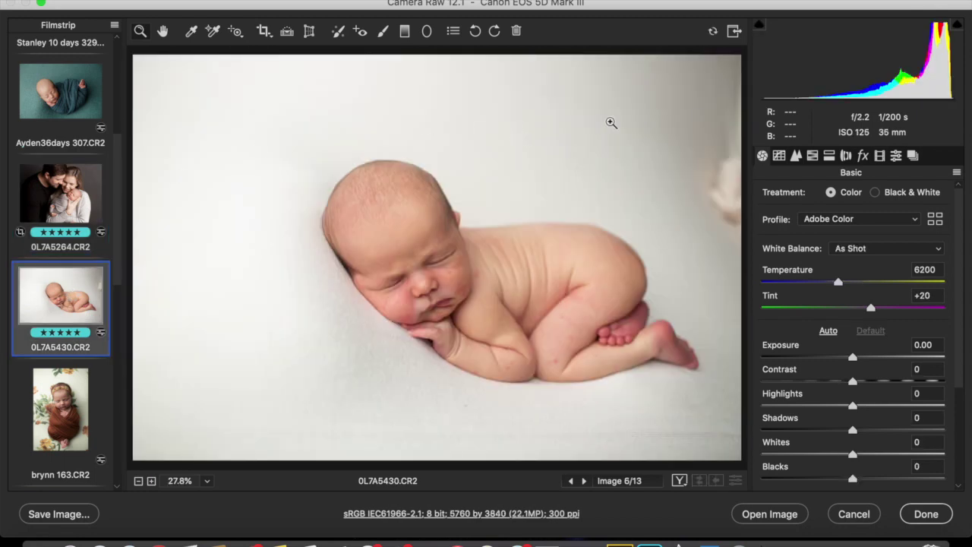
left_click(896, 156)
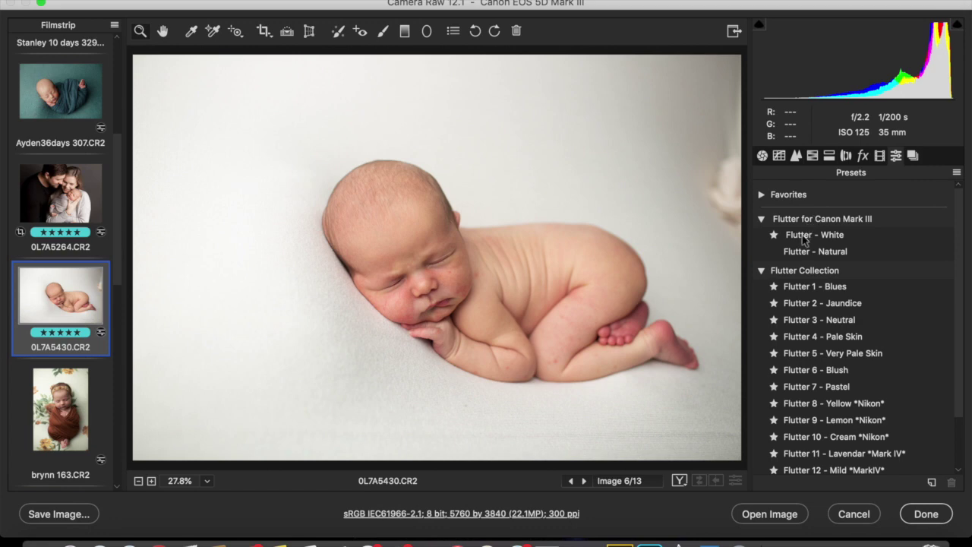
left_click(829, 237)
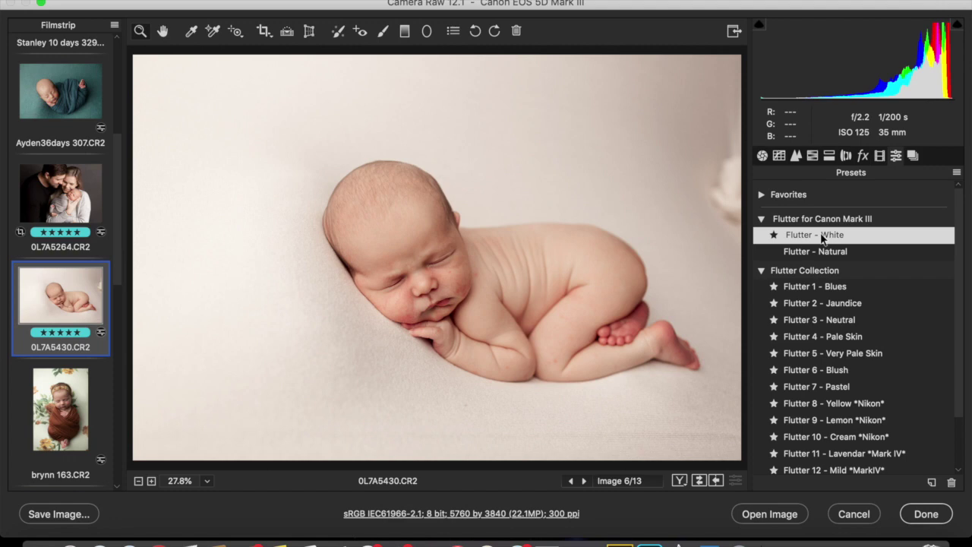
left_click(679, 481)
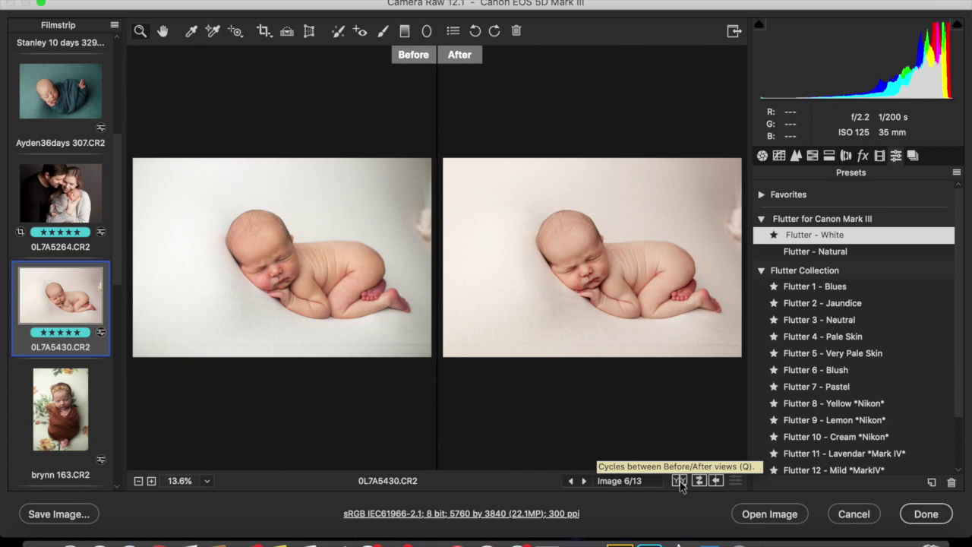
left_click(680, 480)
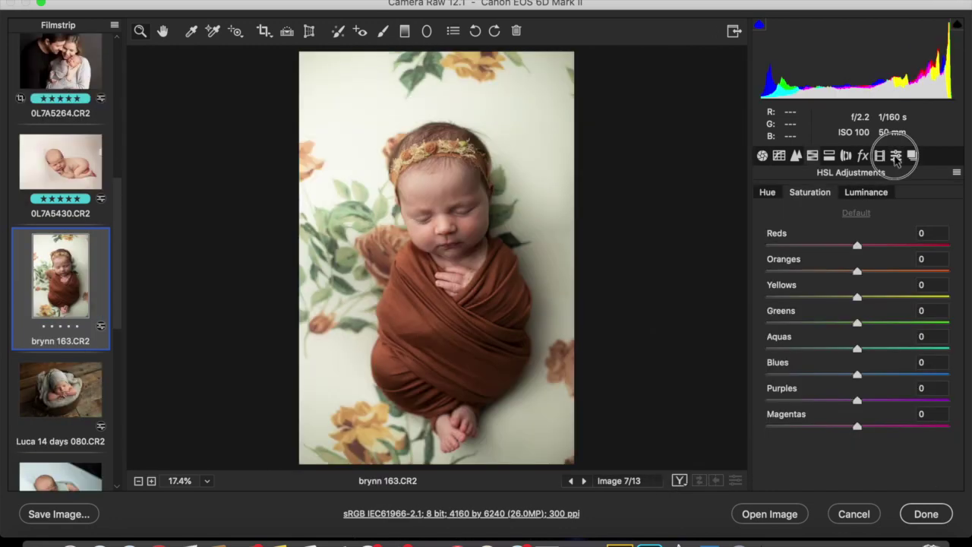
Apply the Flutter 3 - Neutral preset to the seventh photo, the rust-wrapped newborn on the floral backdrop
left_click(896, 156)
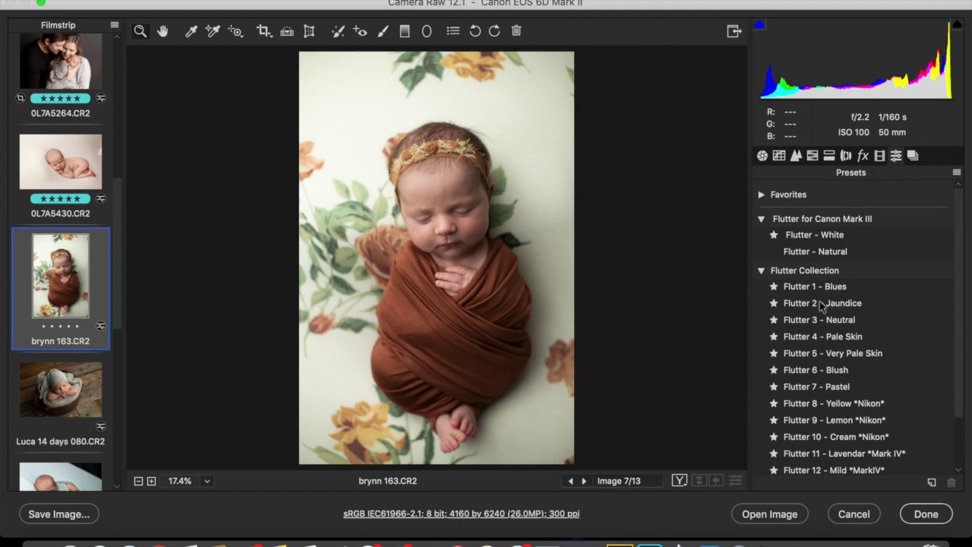
left_click(799, 336)
left_click(804, 320)
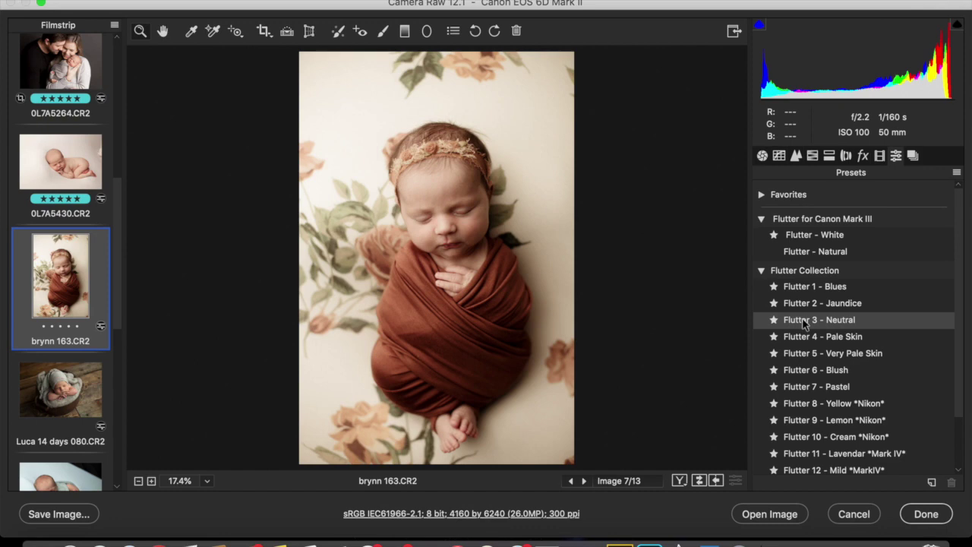
left_click(804, 322)
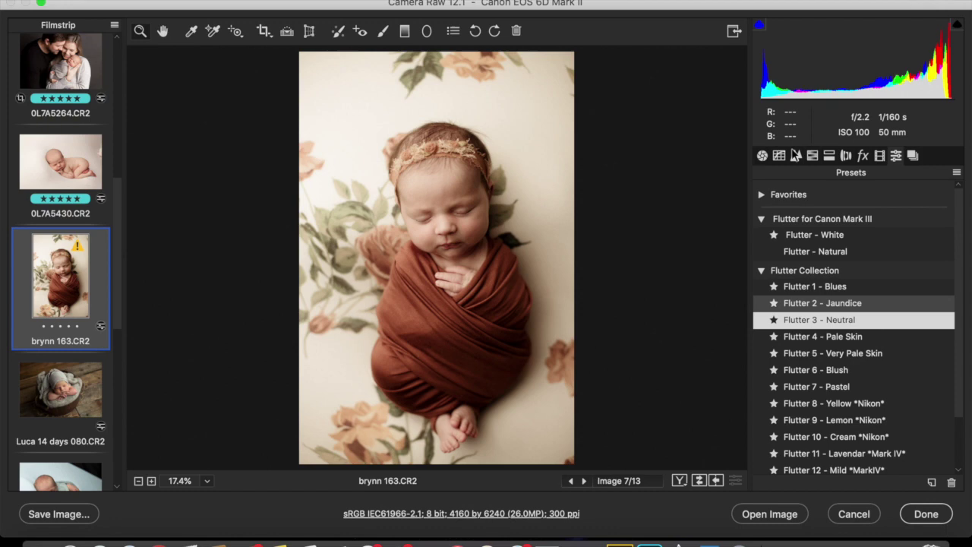
Set the floral-backdrop newborn photo's temperature to 11250 and tint to +19
left_click(762, 155)
left_click_drag(900, 281, 891, 281)
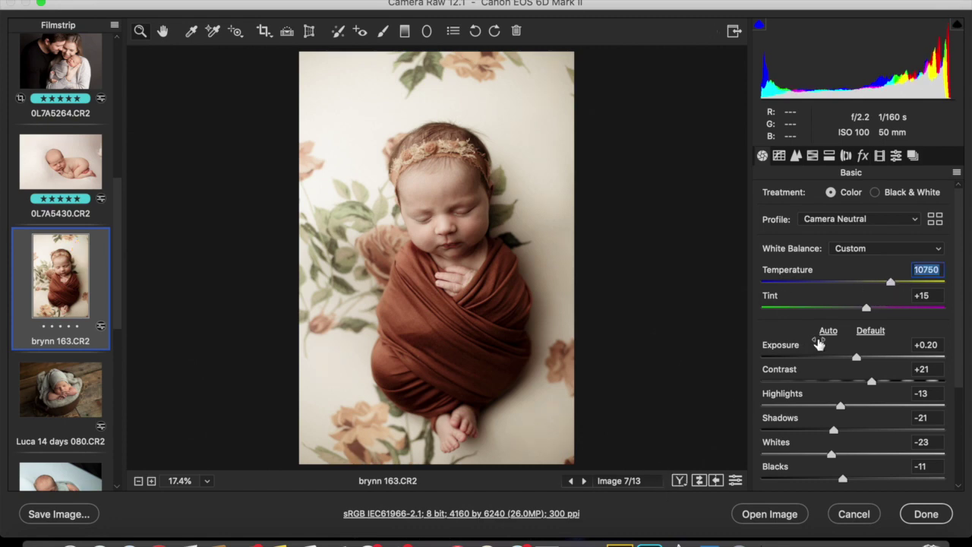
left_click_drag(868, 312, 873, 314)
left_click_drag(890, 281, 894, 285)
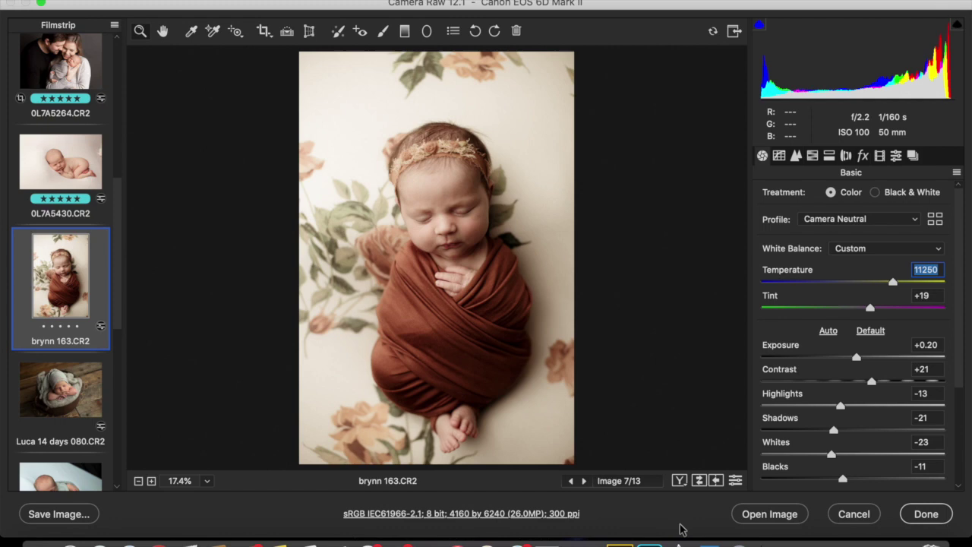
Compare the floral-backdrop newborn photo with its original by cycling through the before/after views
left_click(679, 481)
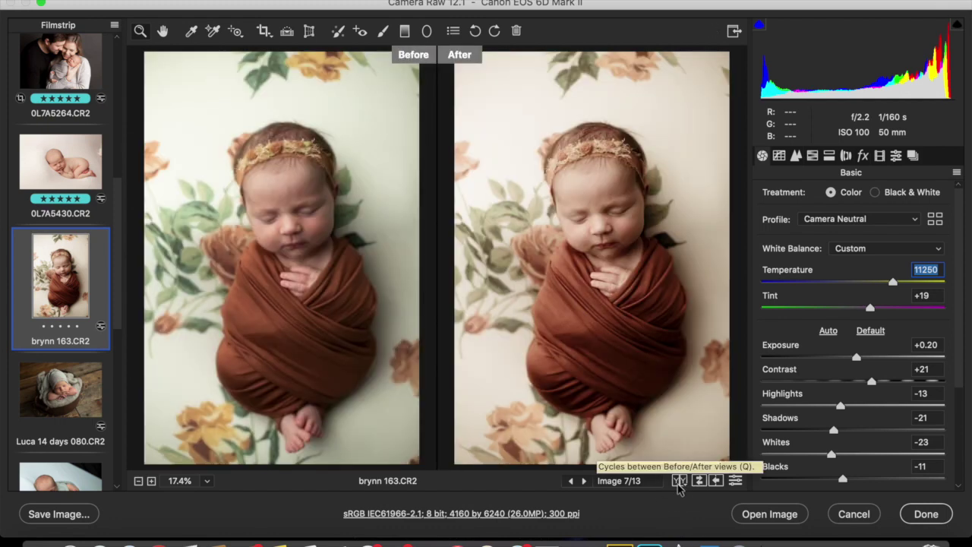
left_click(679, 481)
left_click(678, 480)
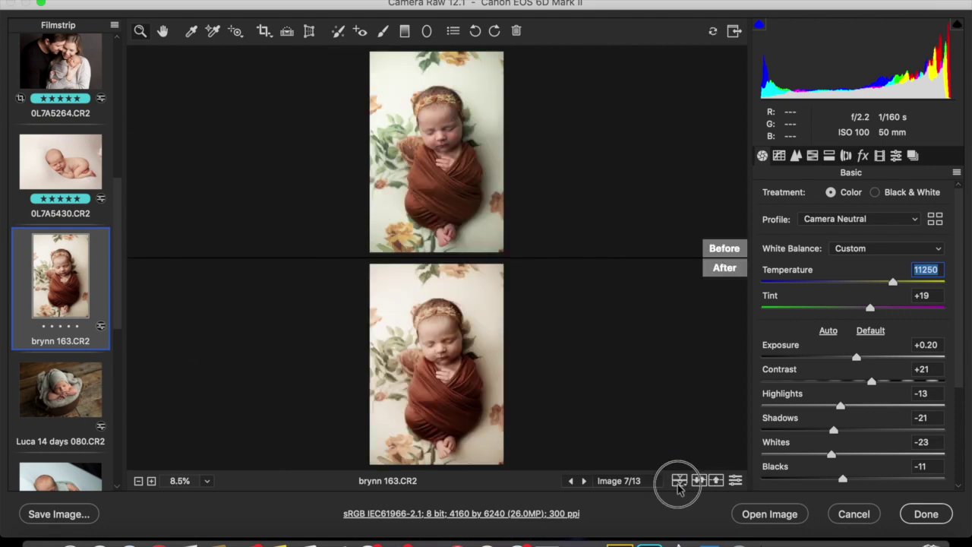
left_click(679, 481)
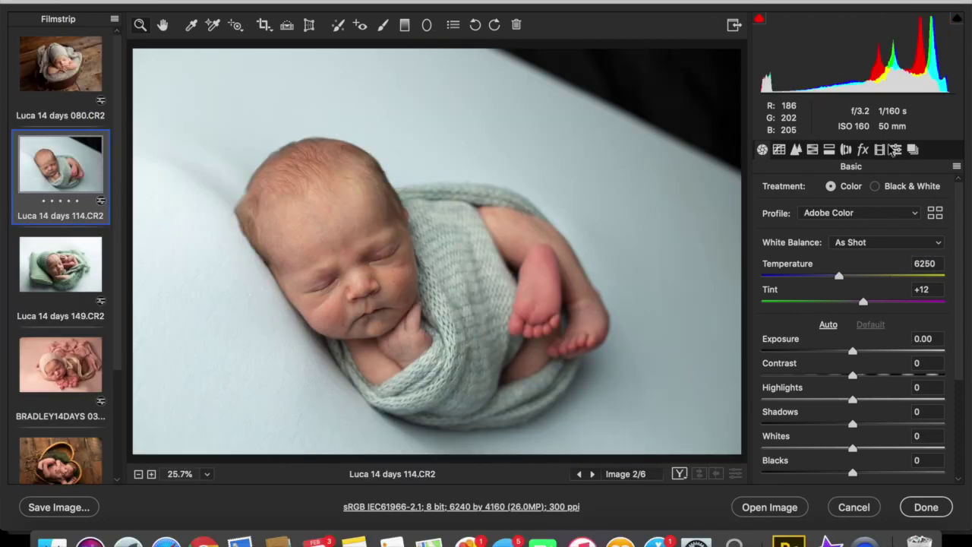
Apply Flutter 4 - Pale Skin to the newborn on the pale blue backdrop and Flutter 5 - Very Pale Skin to the green-bonnet newborn
left_click(897, 150)
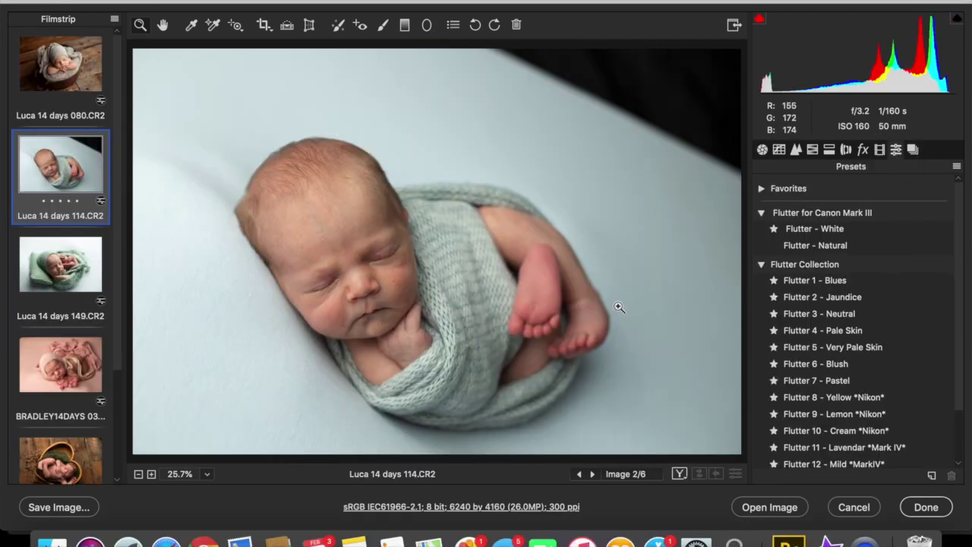
left_click(859, 333)
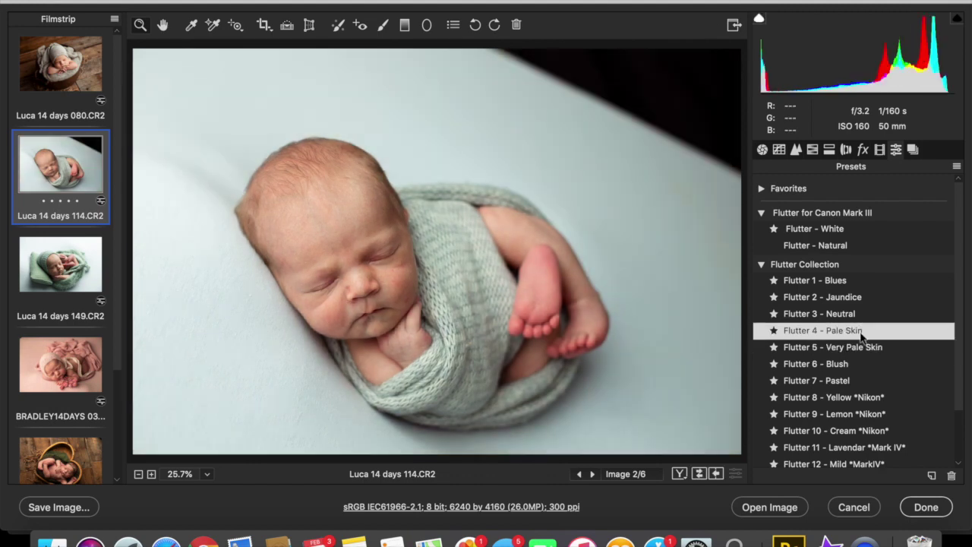
left_click(59, 277)
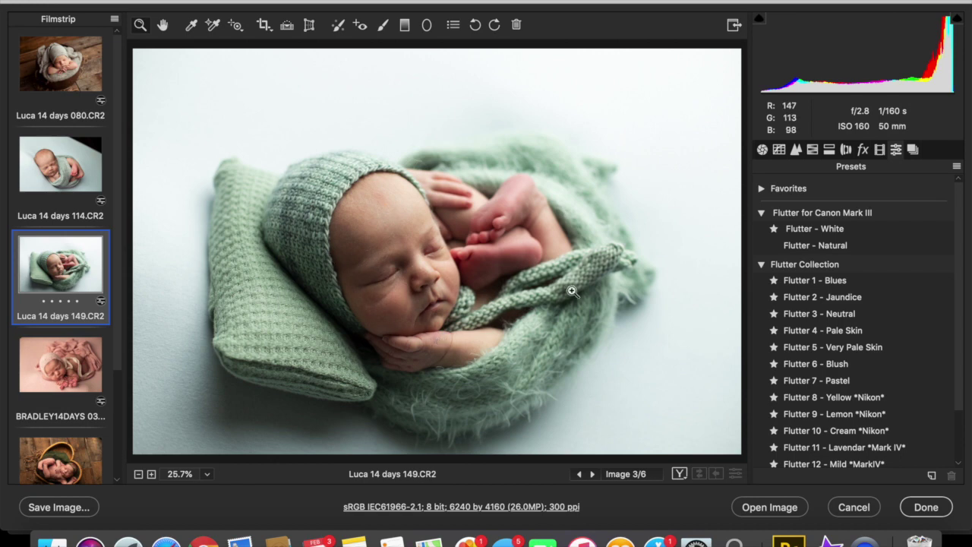
left_click(801, 347)
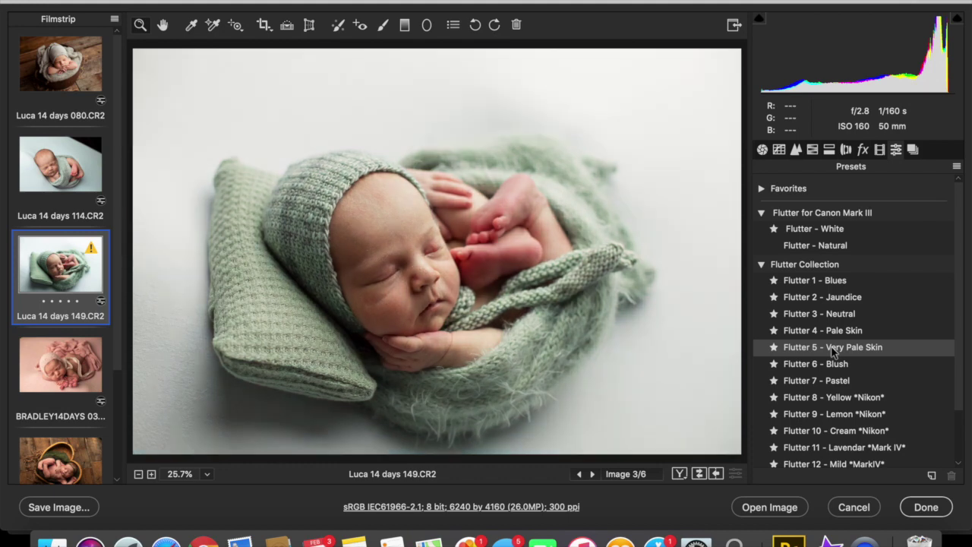
left_click(833, 351)
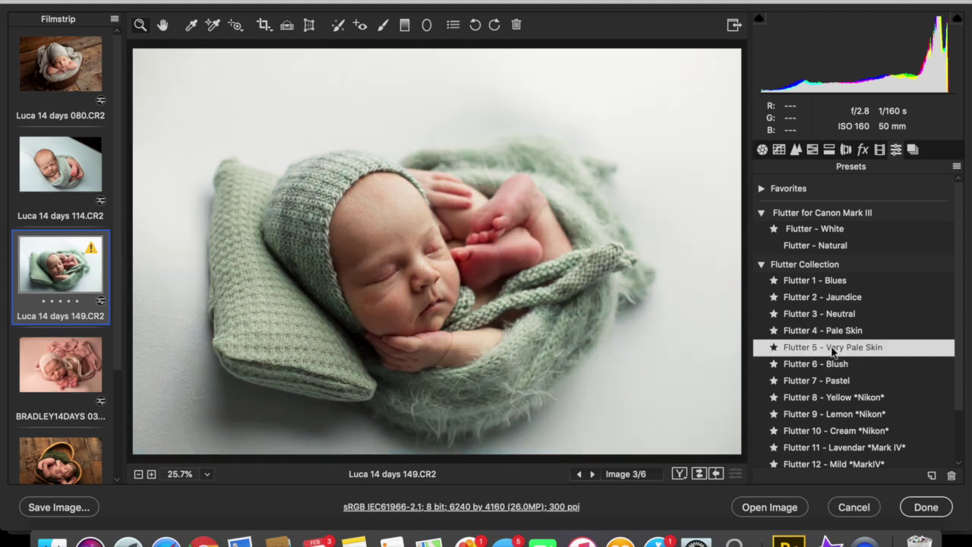
Apply the Flutter 6 - Blush preset to the fourth photo, the newborn with the pink blanket and toy bunny
left_click(61, 365)
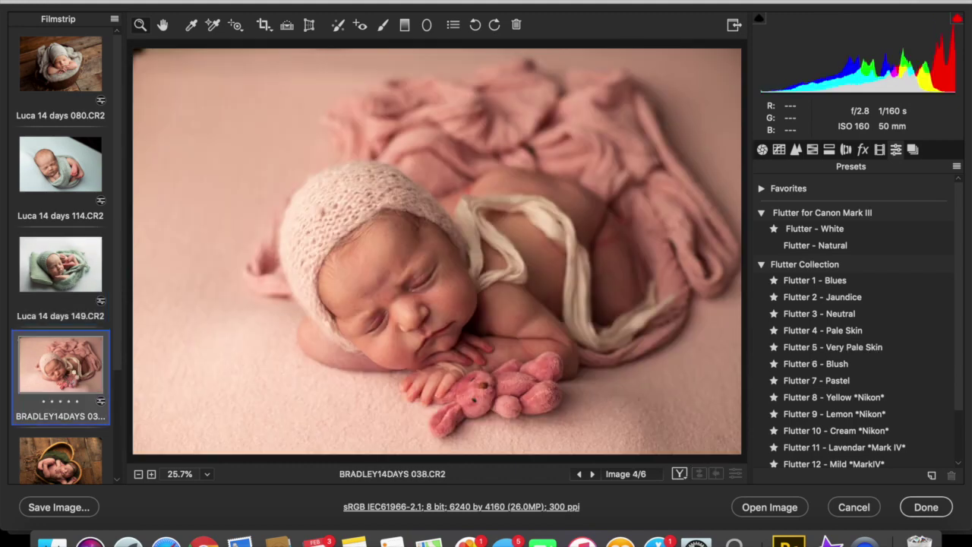
left_click(830, 367)
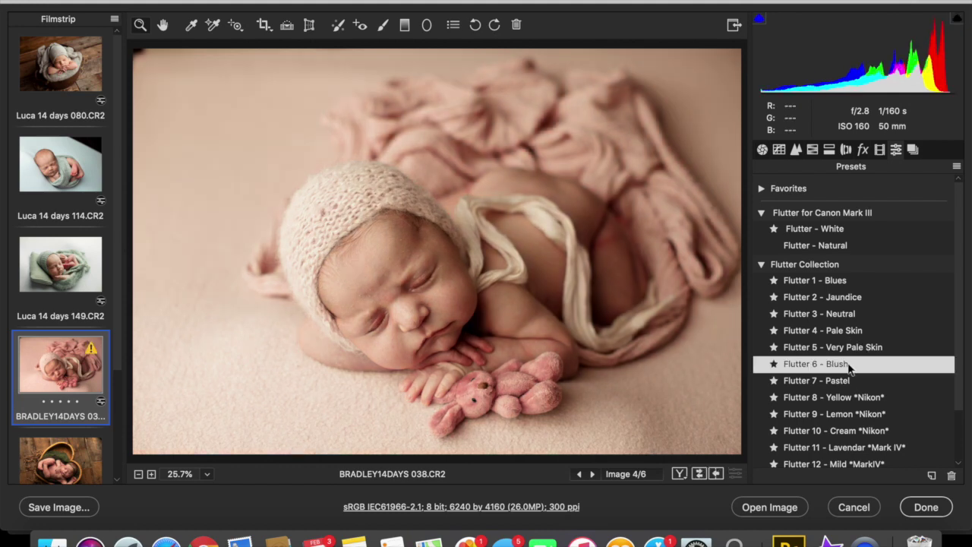
Try Flutter 7 - Pastel on the pink-blanket newborn photo with the exposure raised to +0.65
scroll(849, 367, "down", 3)
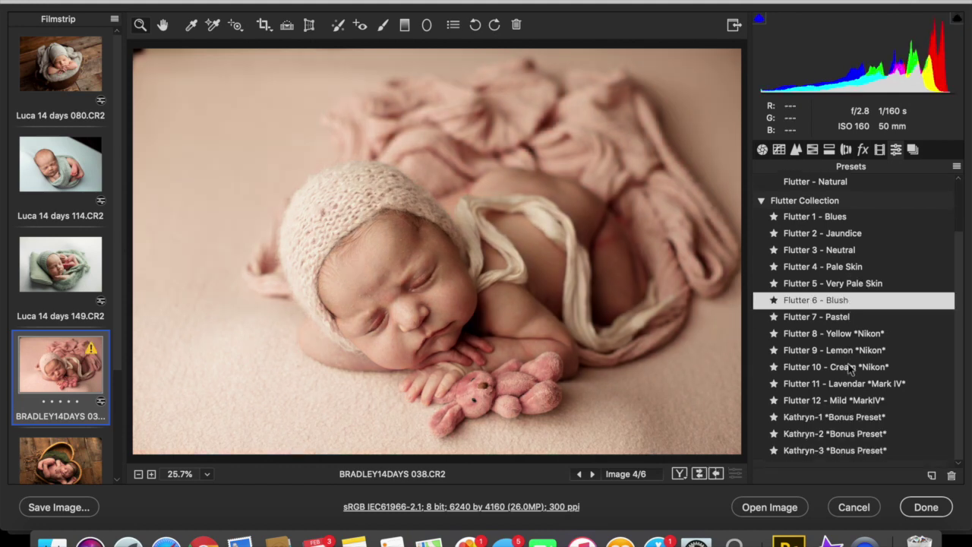
left_click(828, 318)
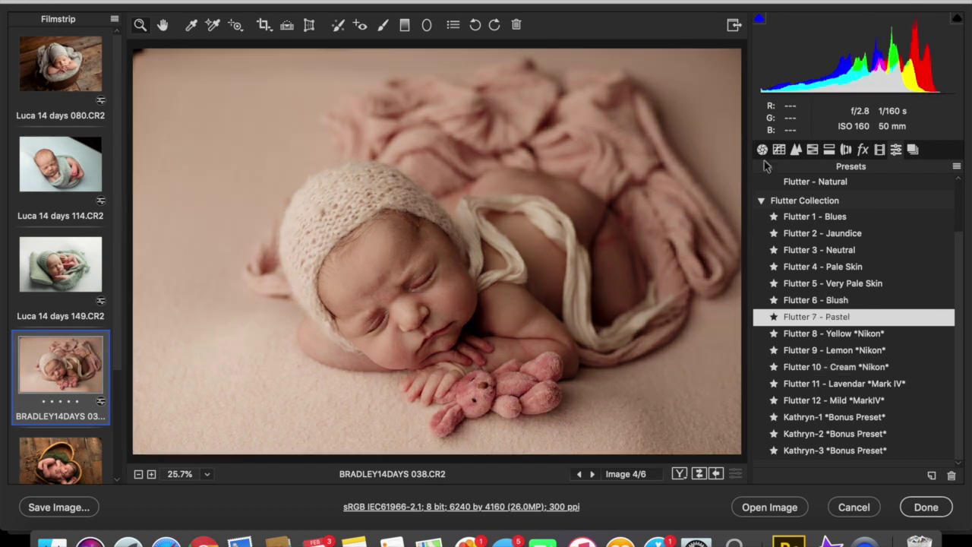
left_click(762, 150)
mouse_move(854, 350)
left_mouse_down()
mouse_move(875, 355)
mouse_move(866, 354)
left_mouse_up()
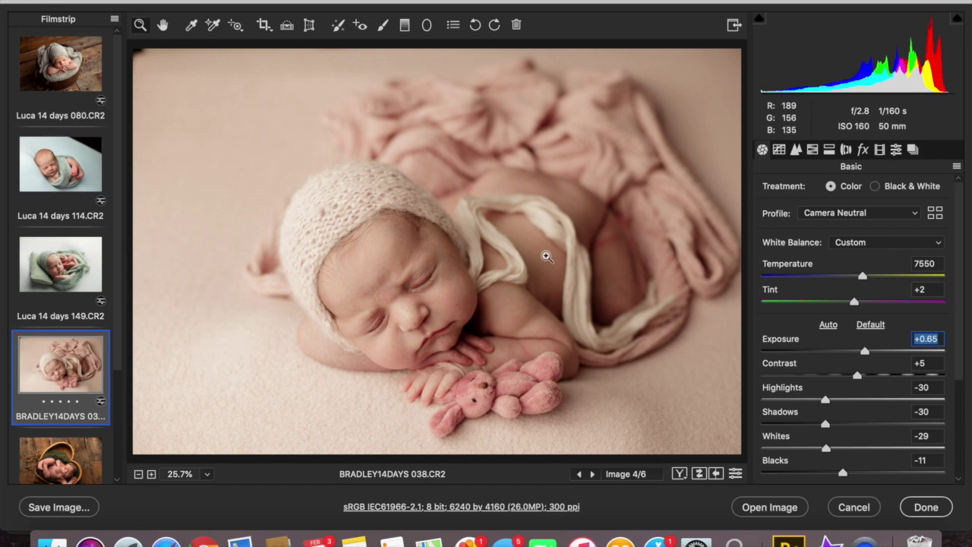
Compare the Blush and Pastel presets on the pink-blanket newborn and reapply Flutter 6 - Blush
left_click(897, 151)
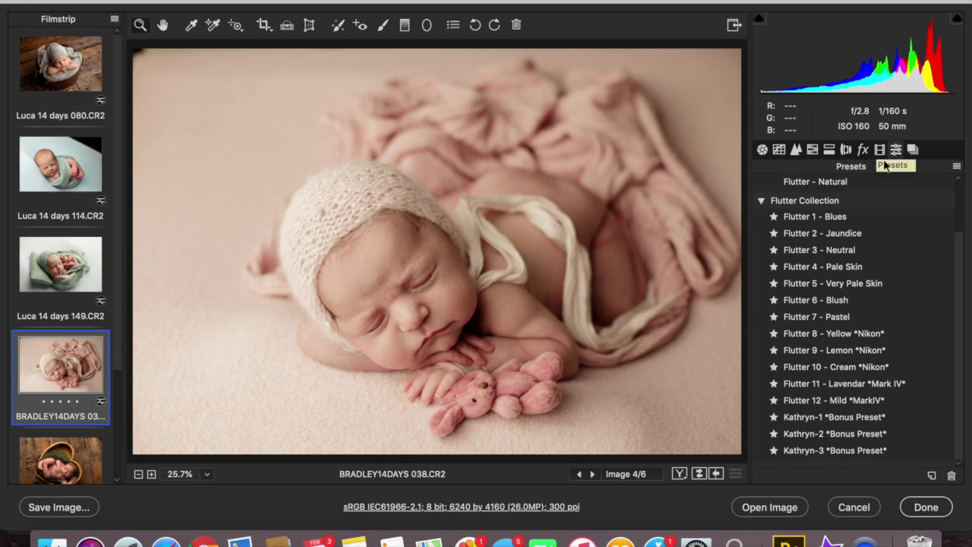
left_click(843, 217)
left_click(836, 301)
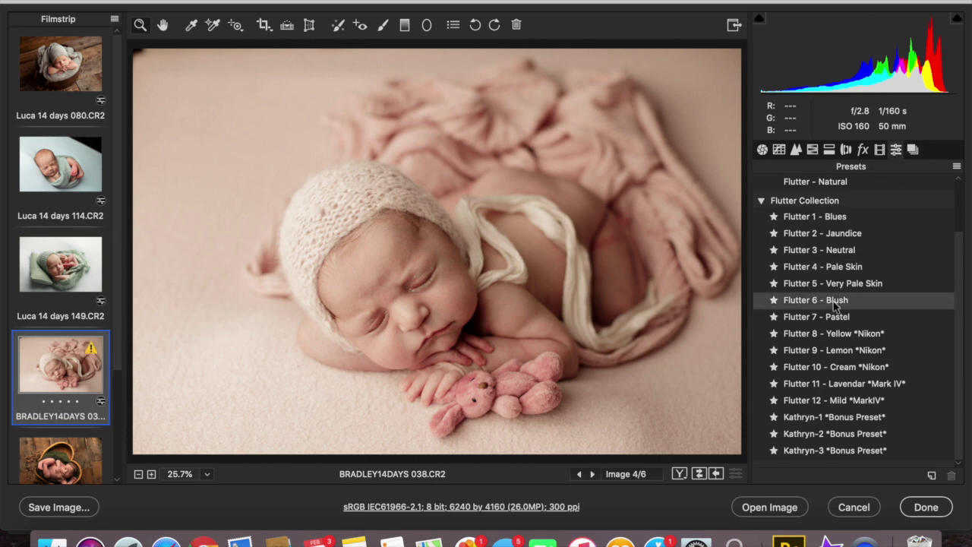
left_click(836, 316)
left_click(838, 300)
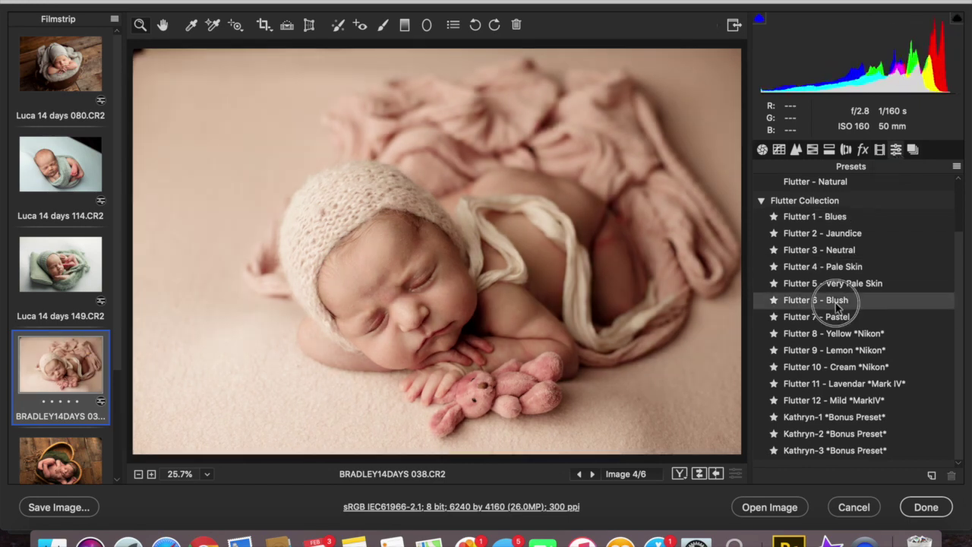
left_click(838, 302)
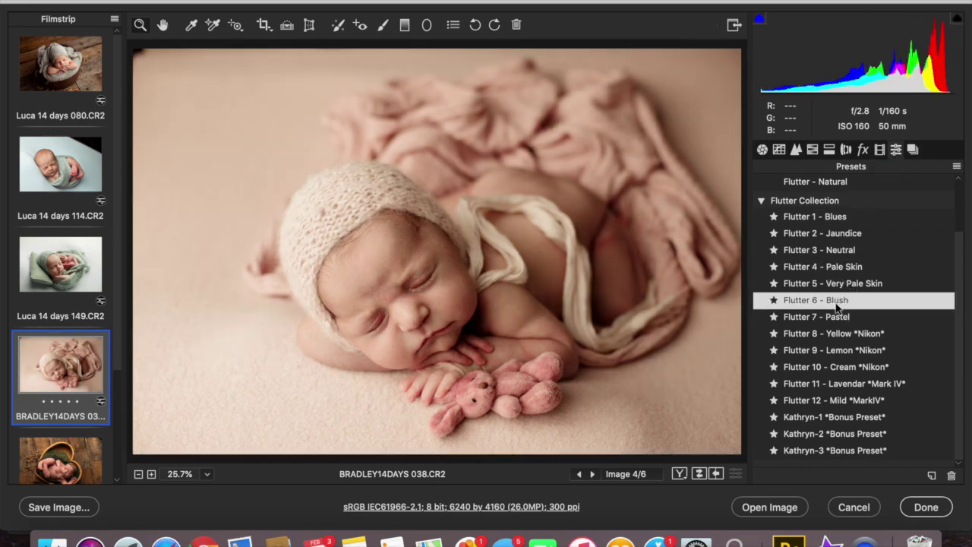
Set the pink-blanket newborn photo's exposure to +0.25, highlights to -40 and tint to 0
left_click(762, 150)
left_click_drag(856, 352, 857, 354)
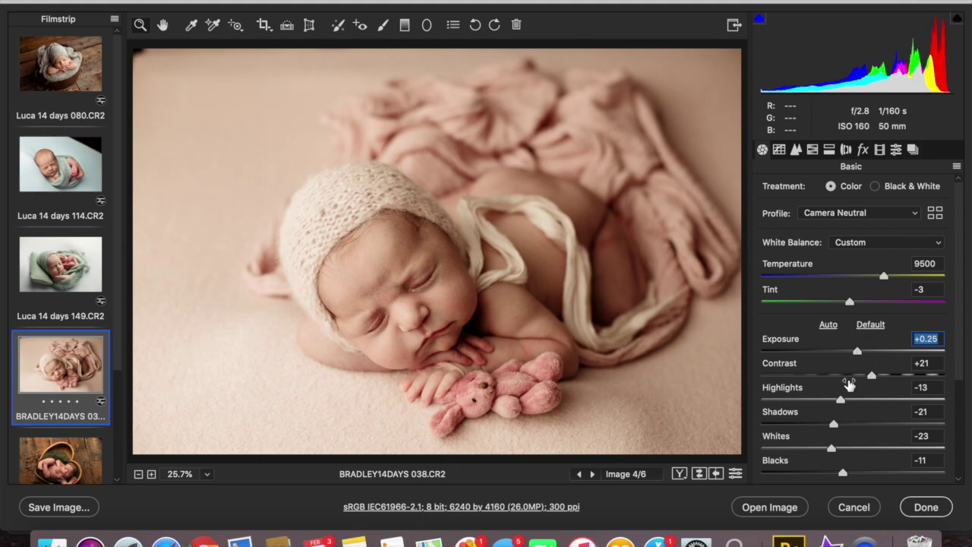
left_click_drag(840, 400, 817, 399)
left_click_drag(849, 304, 852, 304)
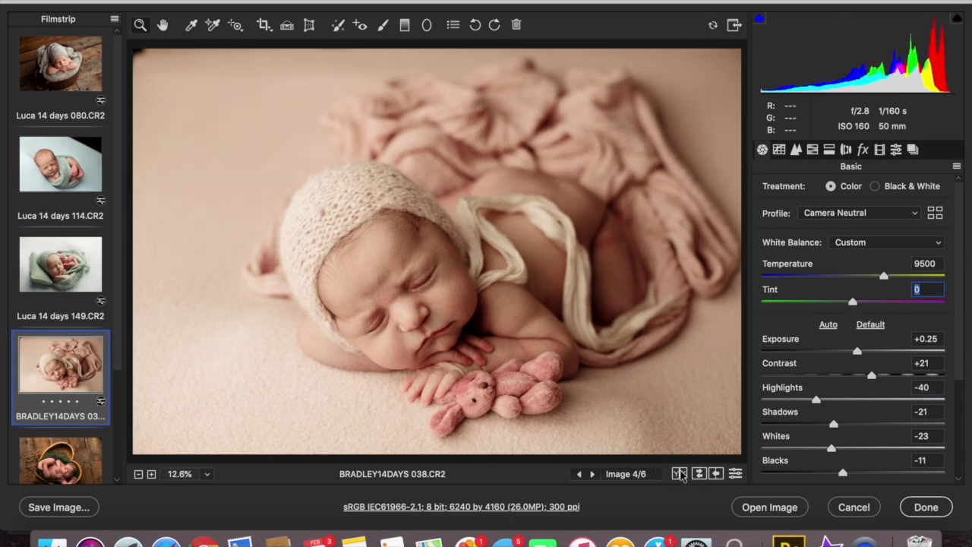
Compare the pink-blanket newborn photo with its original in the before/after views and set its tint to +11
left_click(679, 473)
left_click(680, 474)
left_click(680, 473)
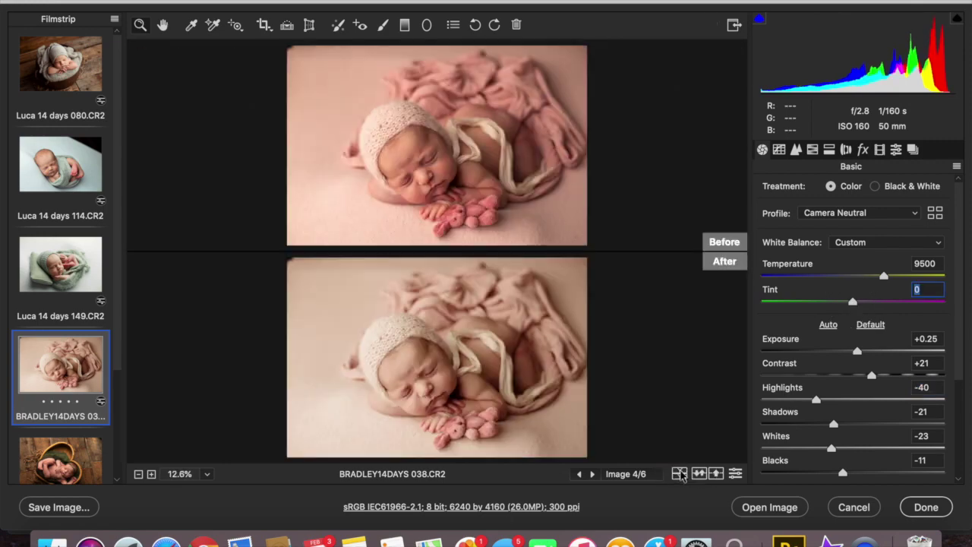
left_click(679, 473)
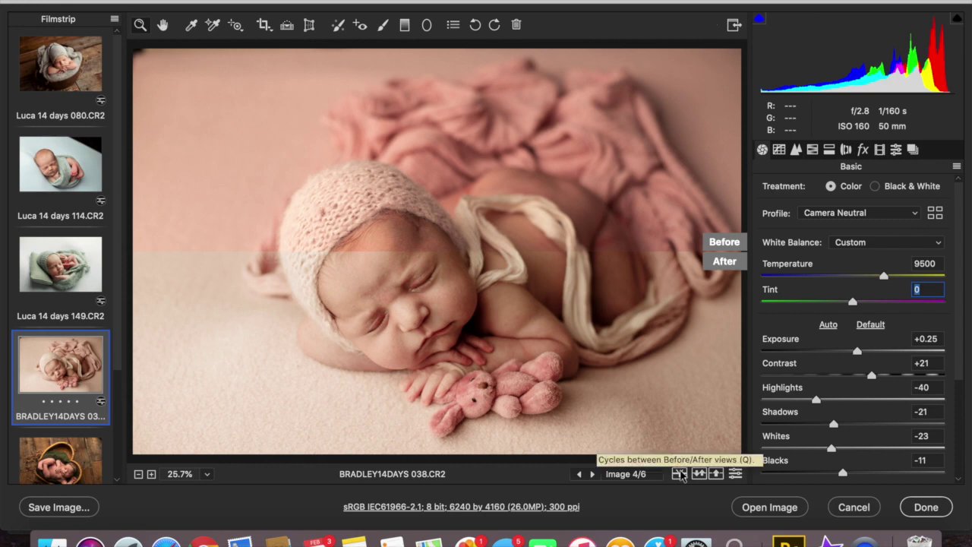
left_click_drag(854, 301, 862, 302)
left_click(680, 473)
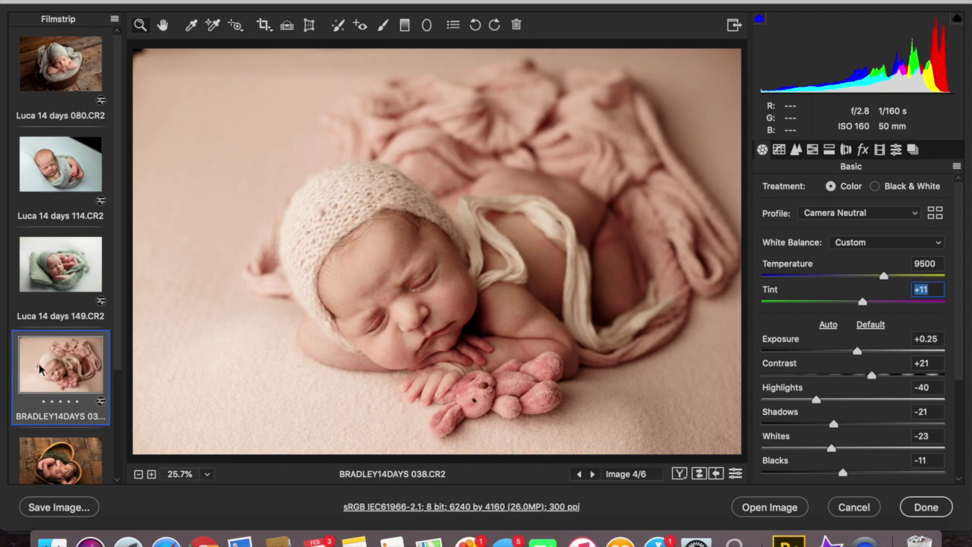
Apply Flutter 11 - Lavendar *Mark IV* to the newborn in the heart-shaped bowl and set the exposure to +0.50
scroll(40, 367, "down", 5)
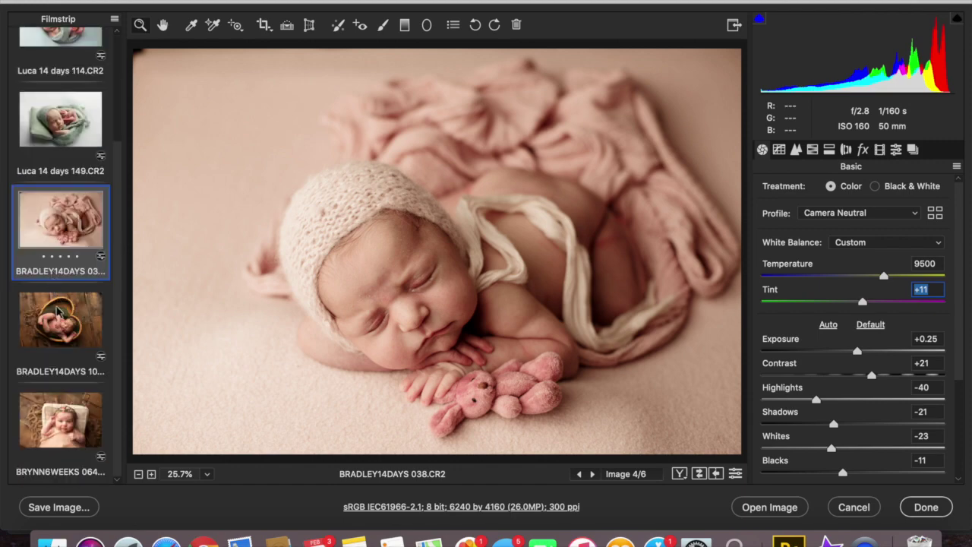
left_click(59, 309)
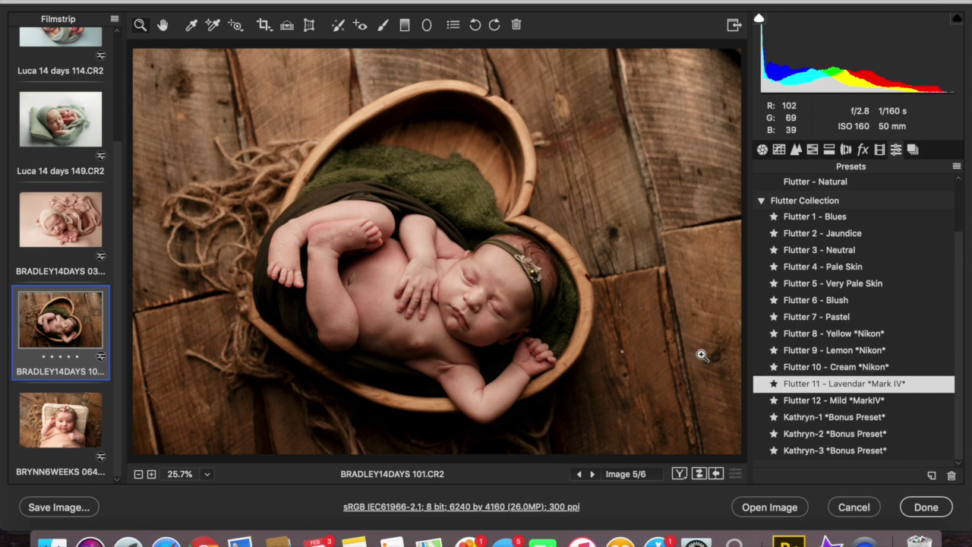
left_click(763, 148)
left_click_drag(860, 356, 862, 355)
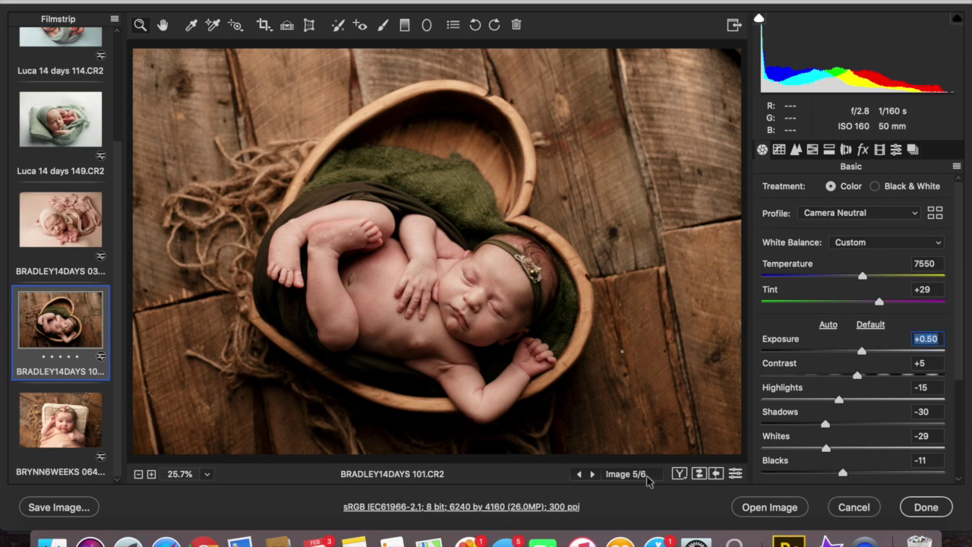
Compare the heart-shaped bowl photo with its original by cycling through the before/after views
left_click(680, 474)
left_click(680, 475)
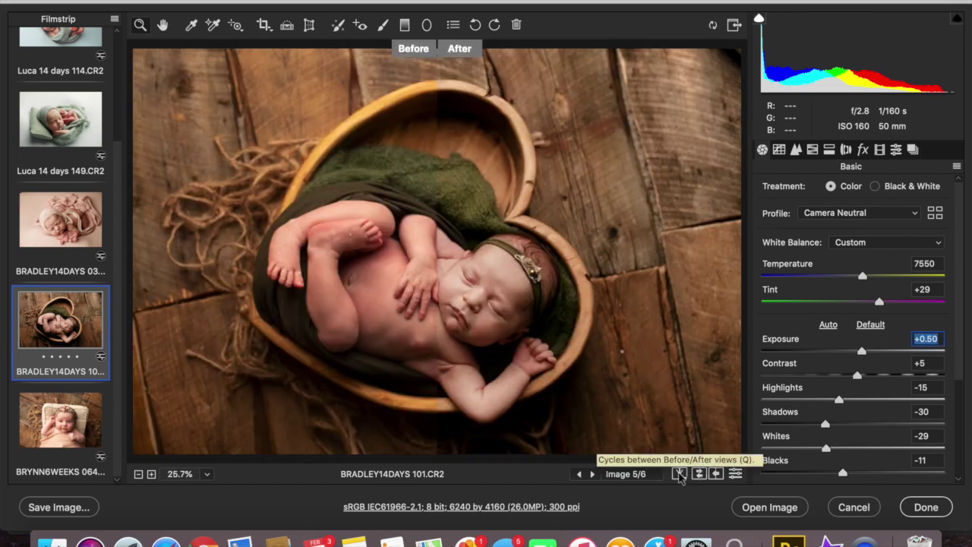
left_click(680, 474)
left_click(680, 474)
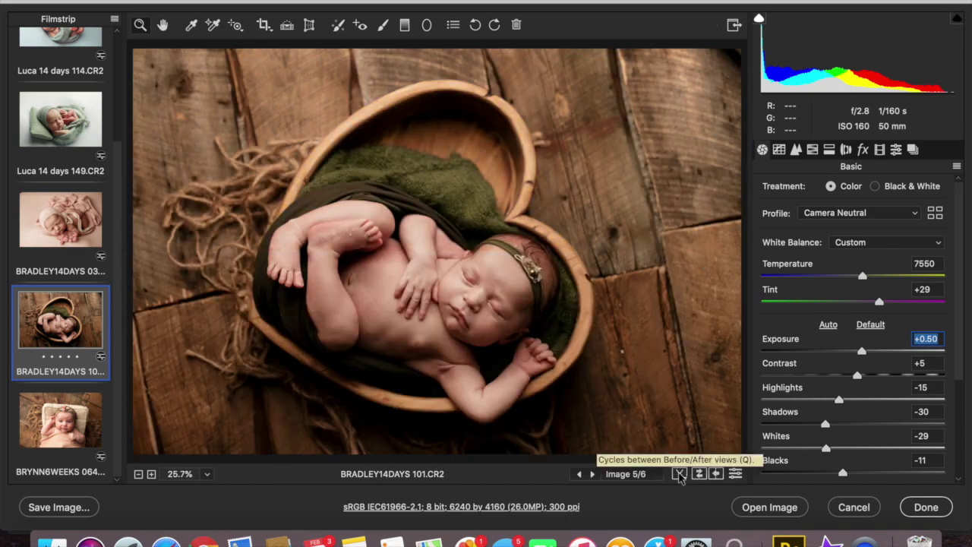
Apply Flutter 7 - Pastel to the last photo, the baby with the flower headband, and fine-tune its white balance
key("Down")
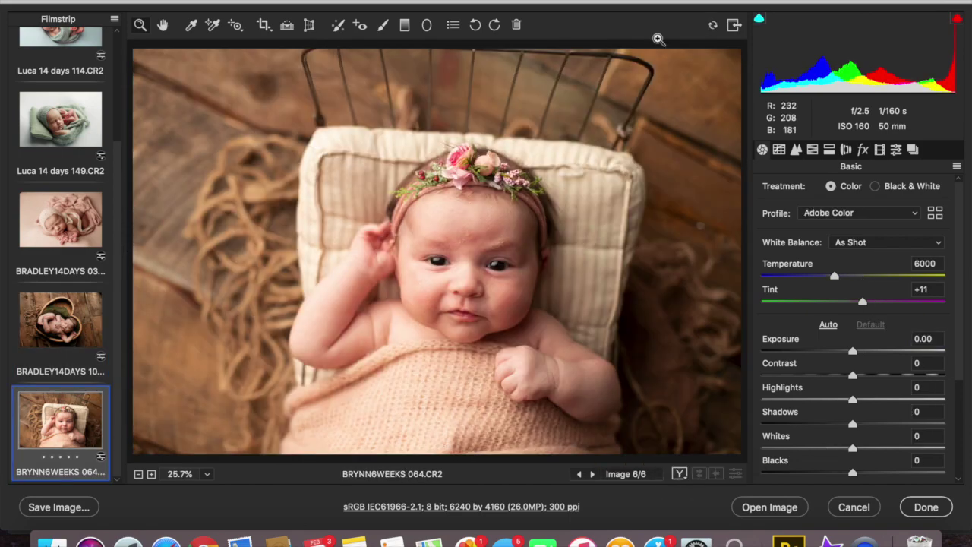
left_click(896, 150)
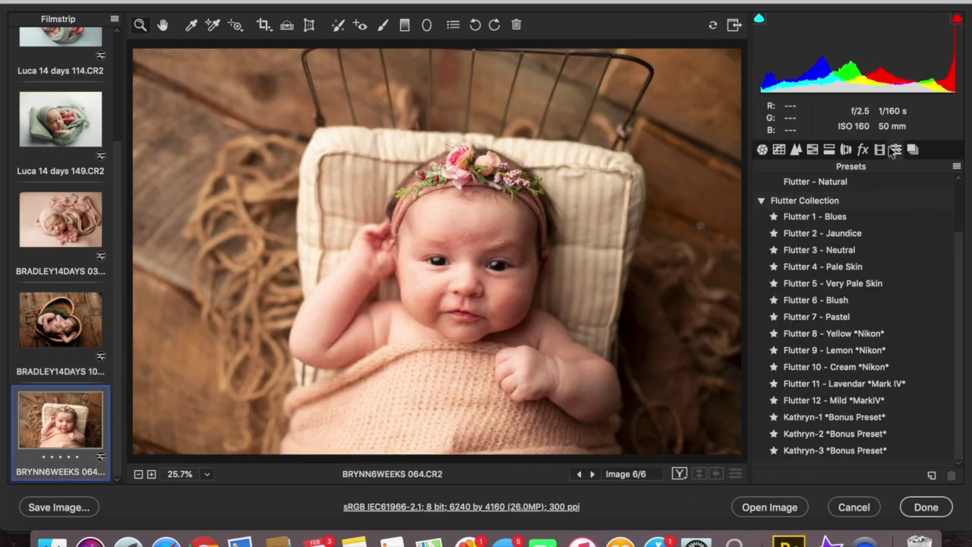
left_click(833, 319)
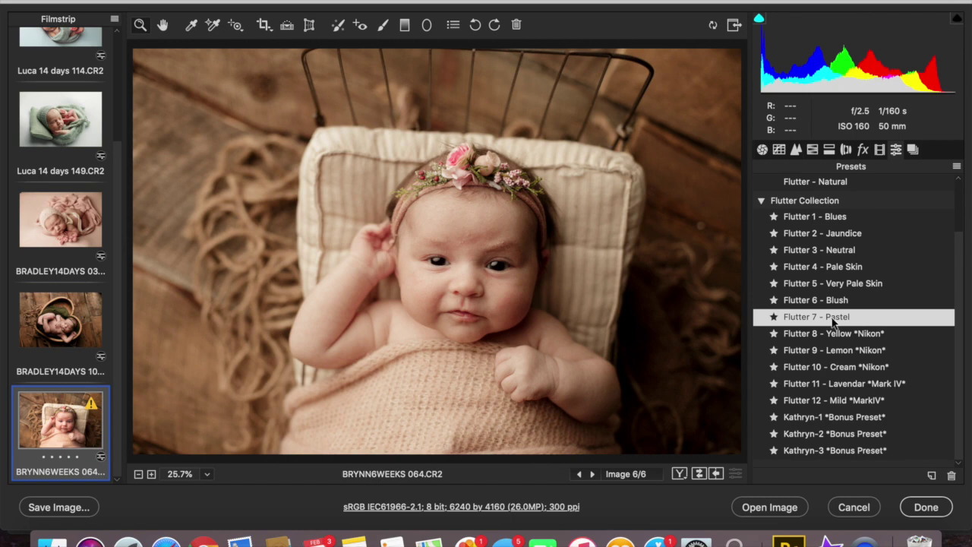
left_click(761, 151)
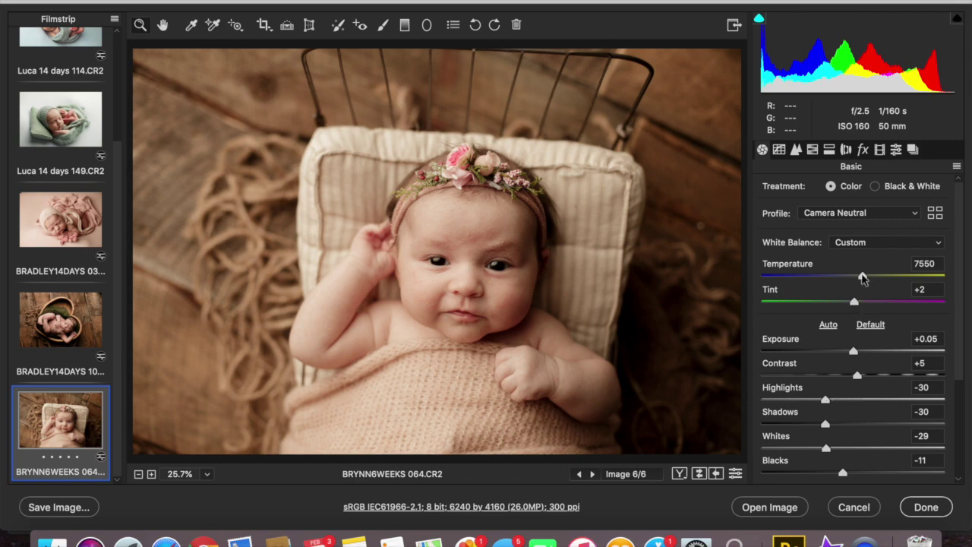
left_click_drag(863, 279, 856, 304)
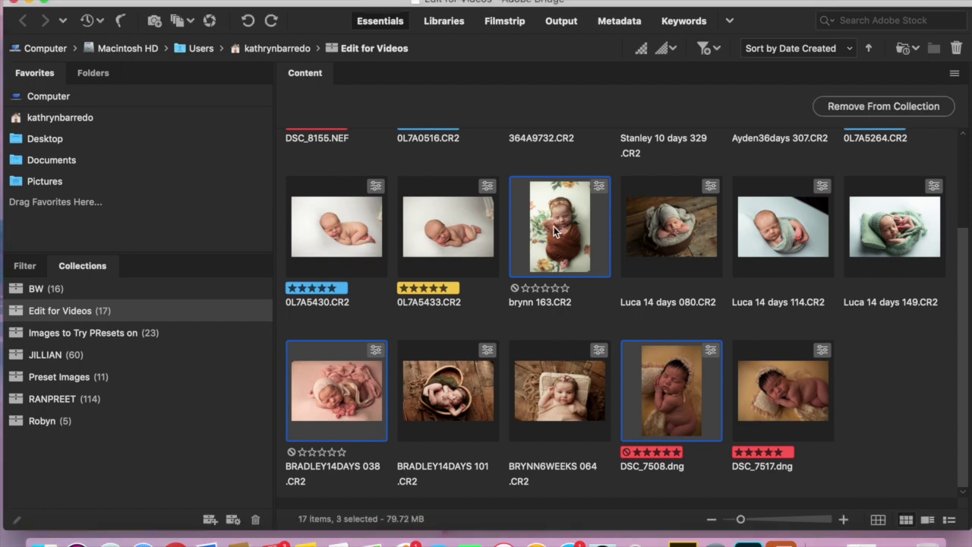
Open the three selected newborn RAW photos from Bridge in Photoshop and bring up the floral-backdrop newborn
double_click(555, 231)
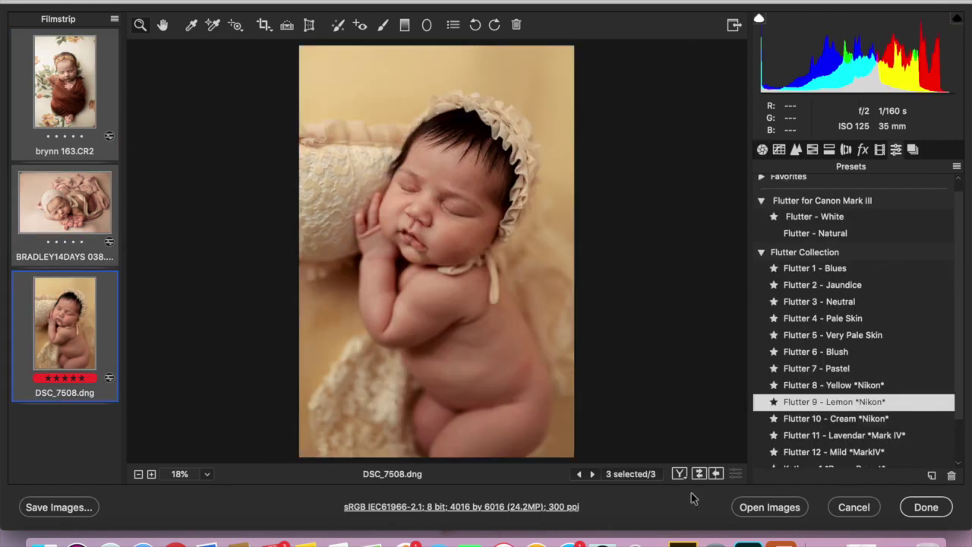
left_click(768, 506)
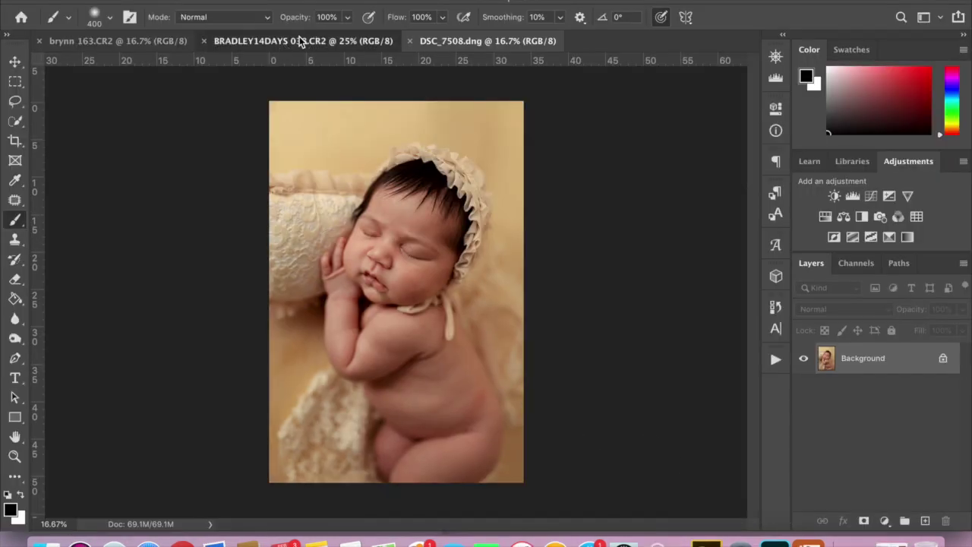
left_click(300, 42)
left_click(152, 45)
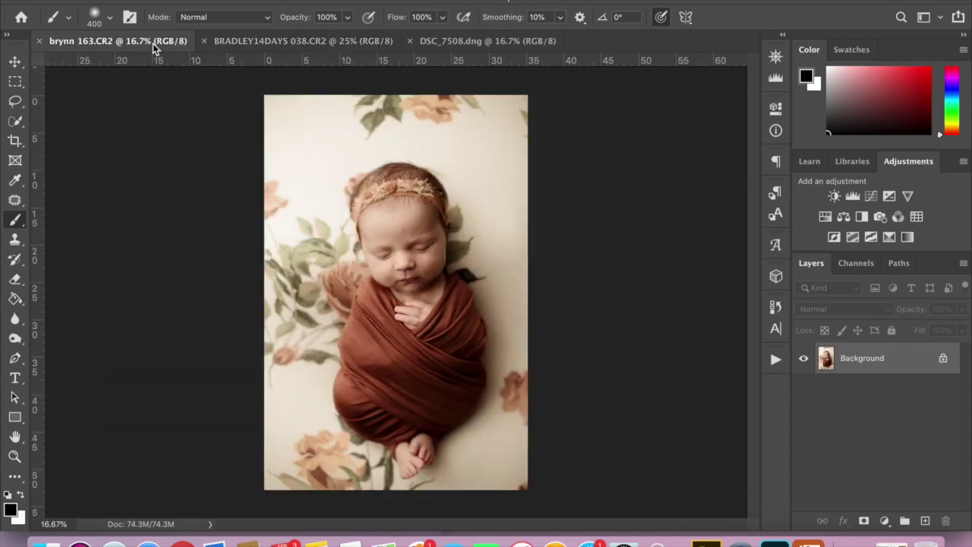
Run the MomTog Refresh & Contrast action on the floral-backdrop newborn, check its effect and flatten the image
left_click(780, 362)
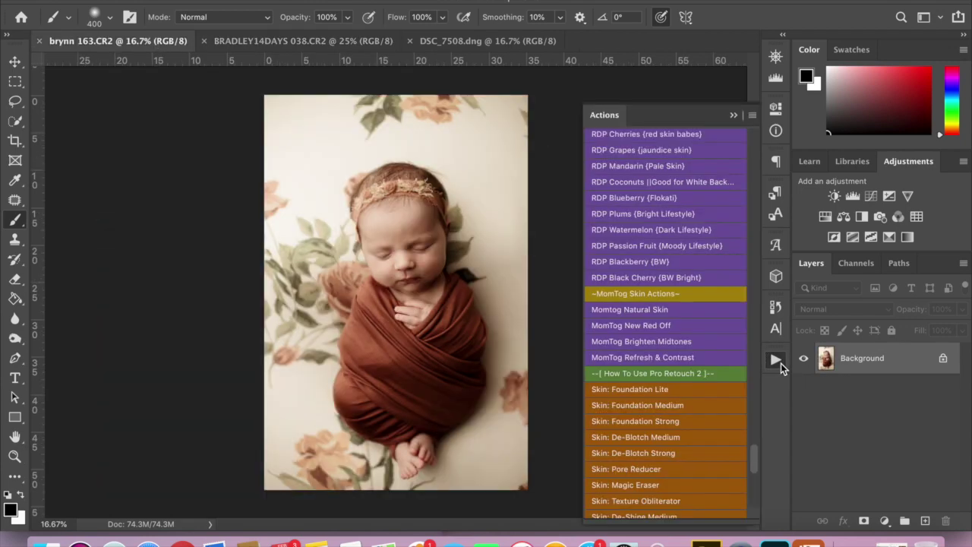
left_click(670, 362)
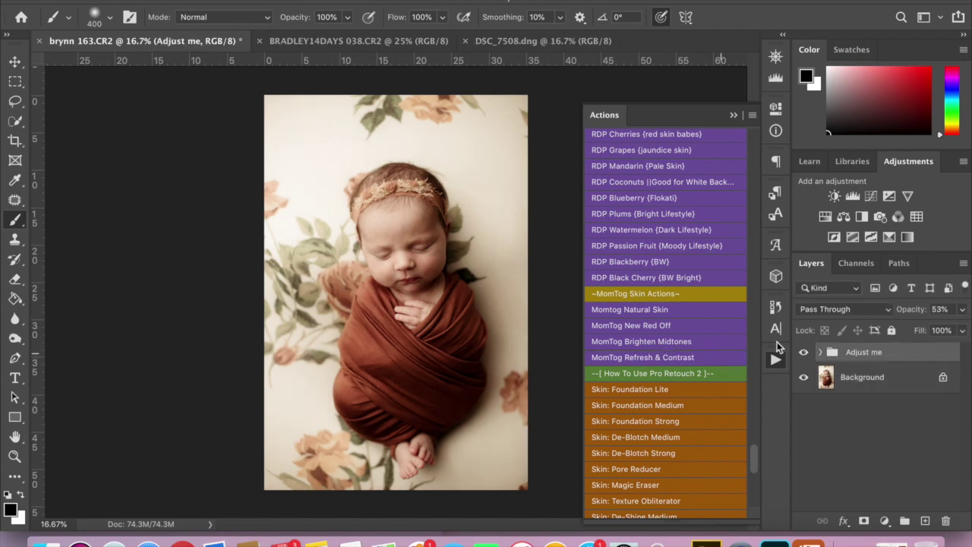
left_click(803, 353)
left_click(804, 353)
scroll(710, 400, "down", 10)
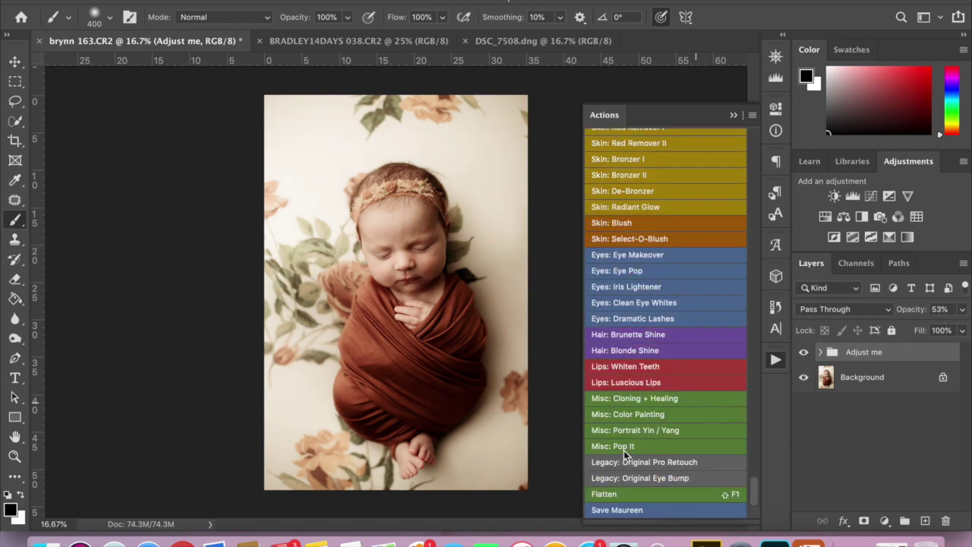
left_click(605, 493)
Run the MomTog Brighten Midtones action on the pink-blanket newborn photo and lower the curves layer's opacity
left_click(315, 40)
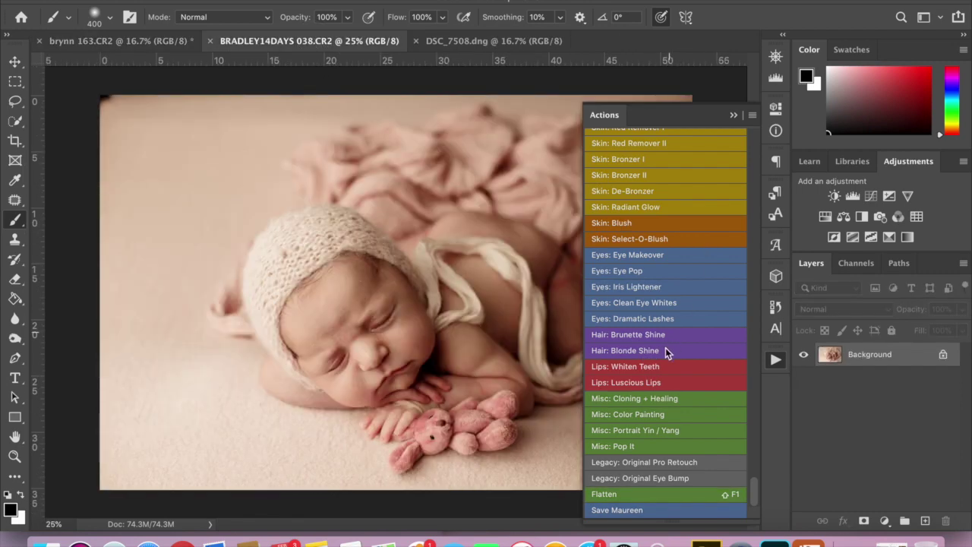
scroll(665, 350, "up", 8)
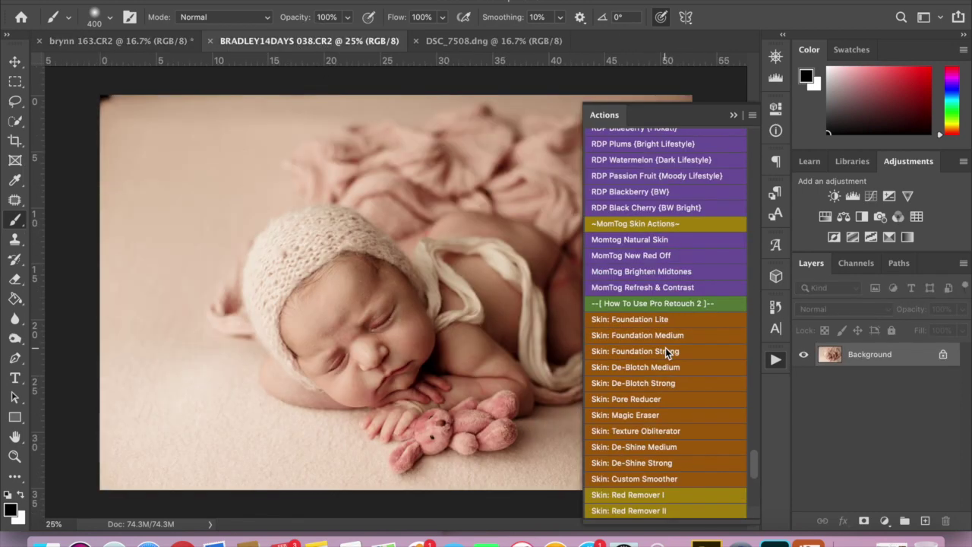
left_click(653, 287)
left_click(962, 309)
left_click_drag(961, 328, 901, 328)
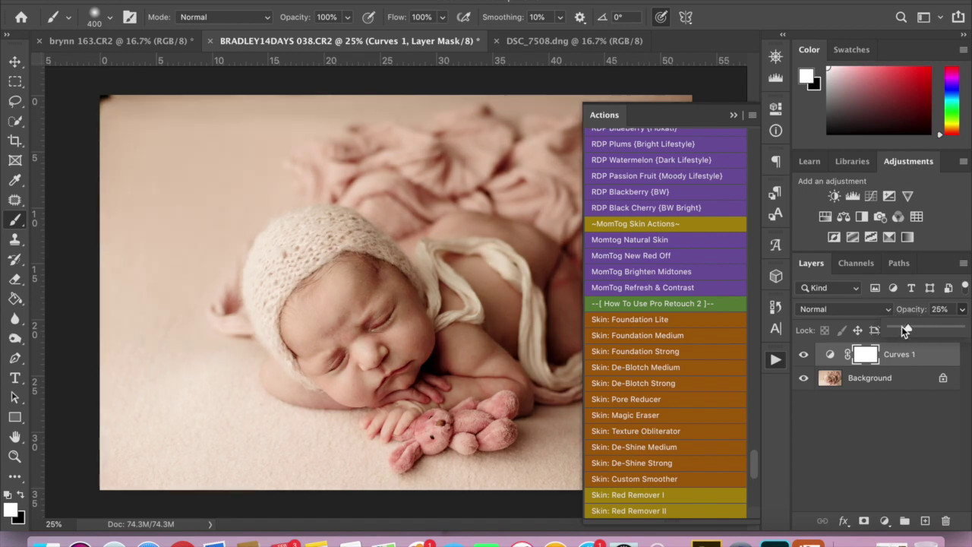
Check the curves layer's effect on the pink-blanket newborn by toggling its visibility, and flatten the image
left_click(803, 355)
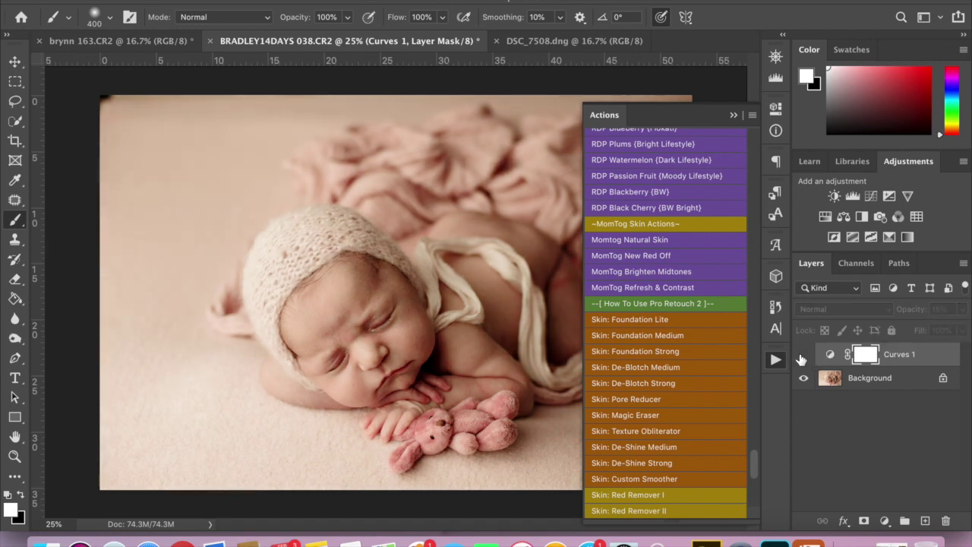
scroll(661, 372, "down", 6)
scroll(650, 386, "down", 3)
left_click(679, 238)
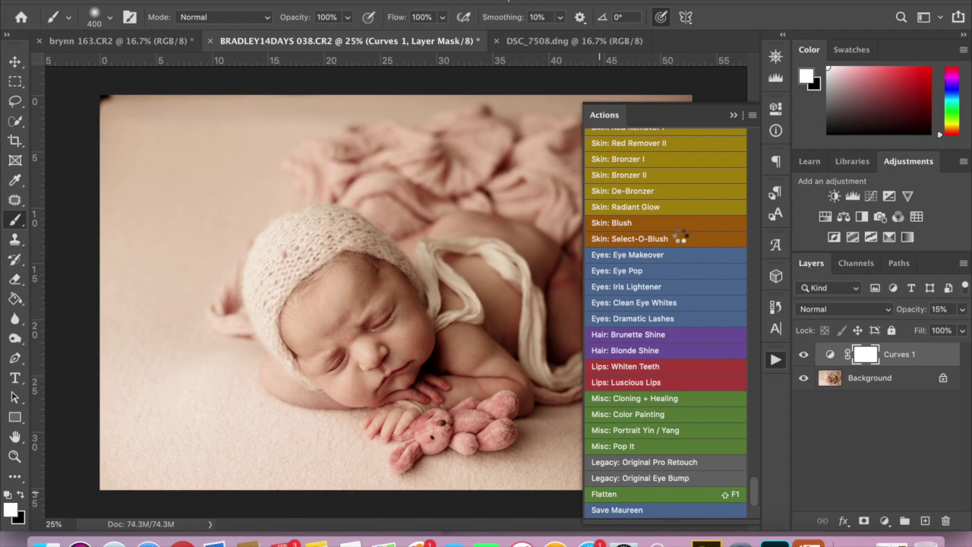
Run the MomTog Refresh & Contrast action on the flattened pink-blanket newborn photo
scroll(681, 235, "up", 10)
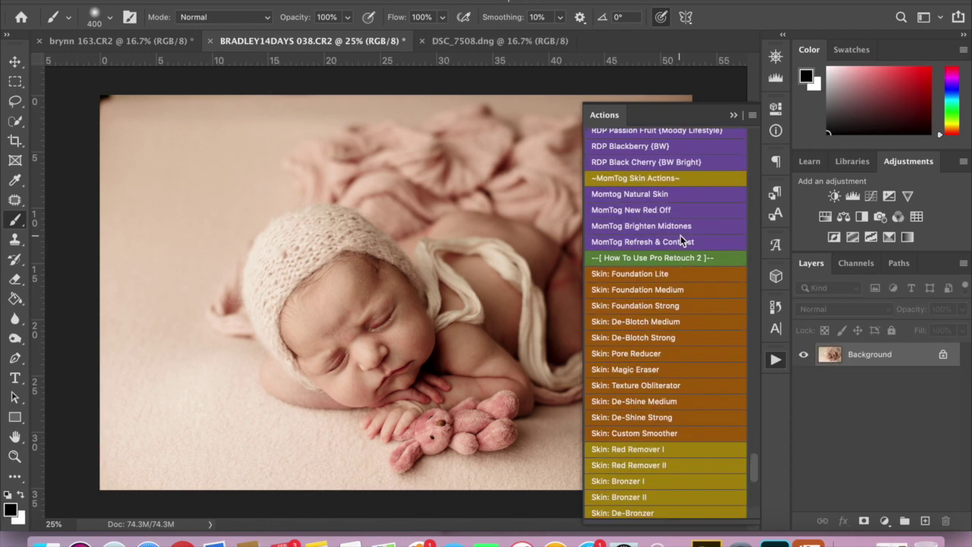
left_click(681, 236)
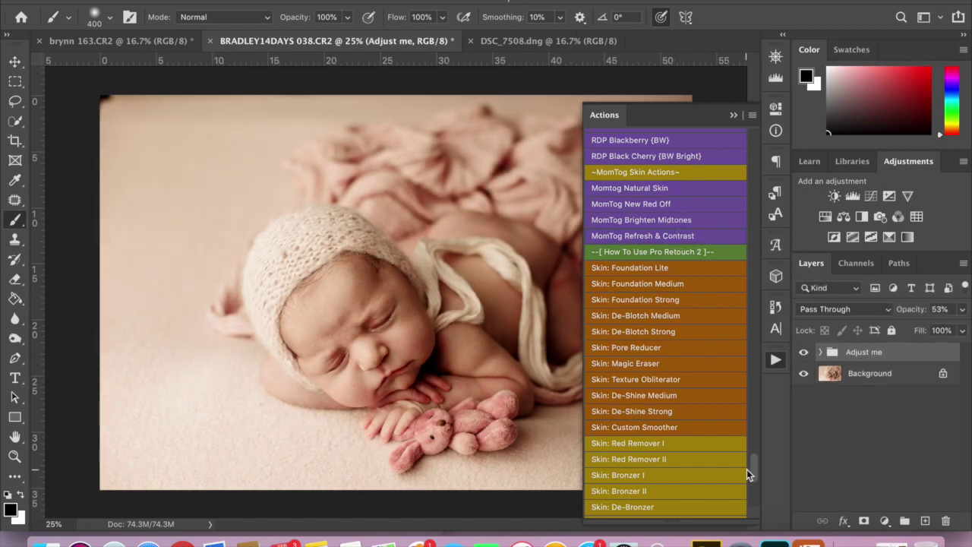
Lower the Adjust me group's opacity to 12% on the pink-blanket newborn photo and check its effect by toggling visibility
left_click(962, 309)
left_click(900, 329)
left_click(734, 115)
left_click(733, 114)
left_click(804, 353)
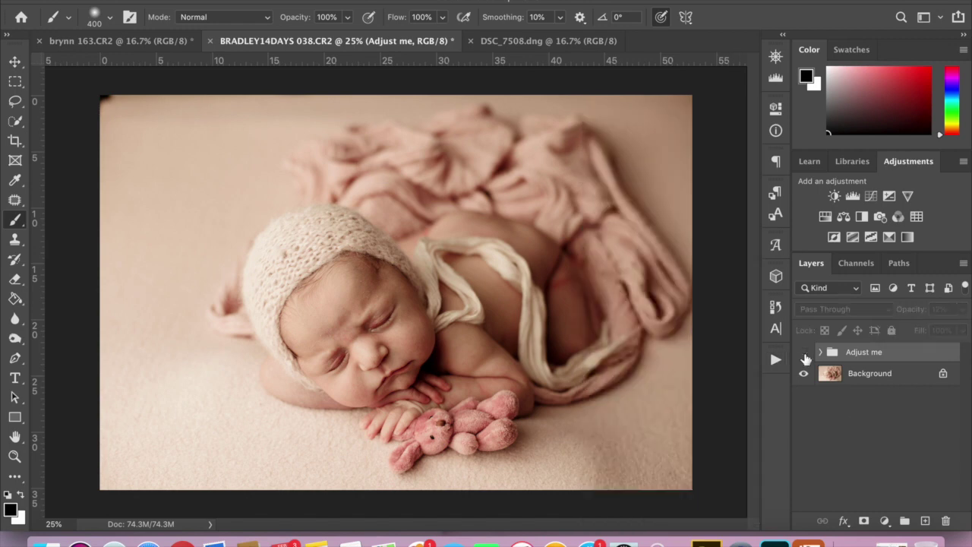
left_click(804, 353)
Flatten the pink-blanket newborn photo with the Flatten action
left_click(775, 359)
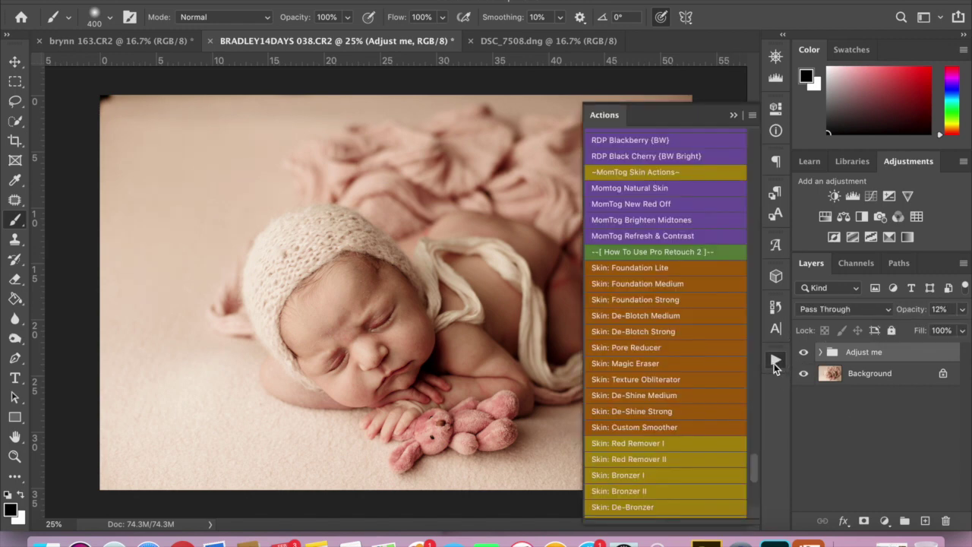
scroll(670, 452, "down", 5)
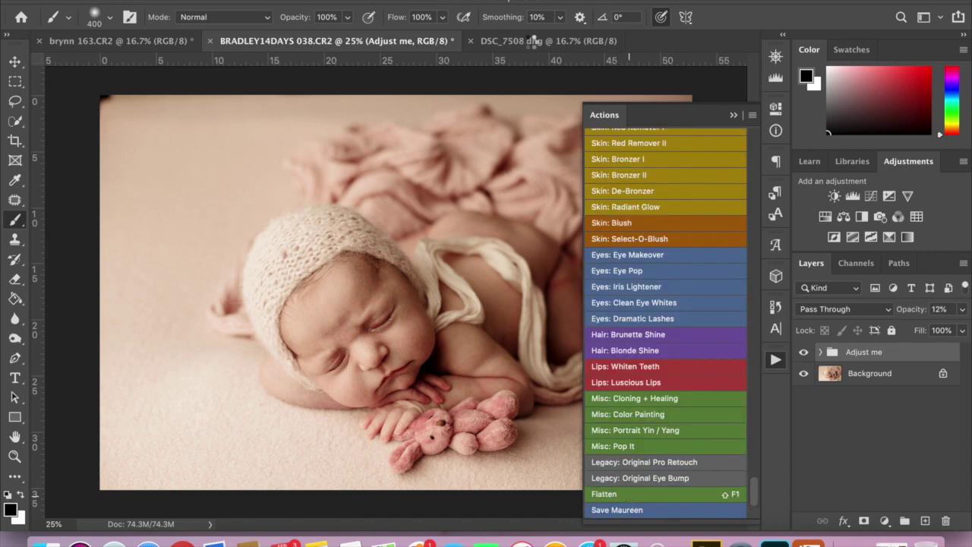
key("shift+F1")
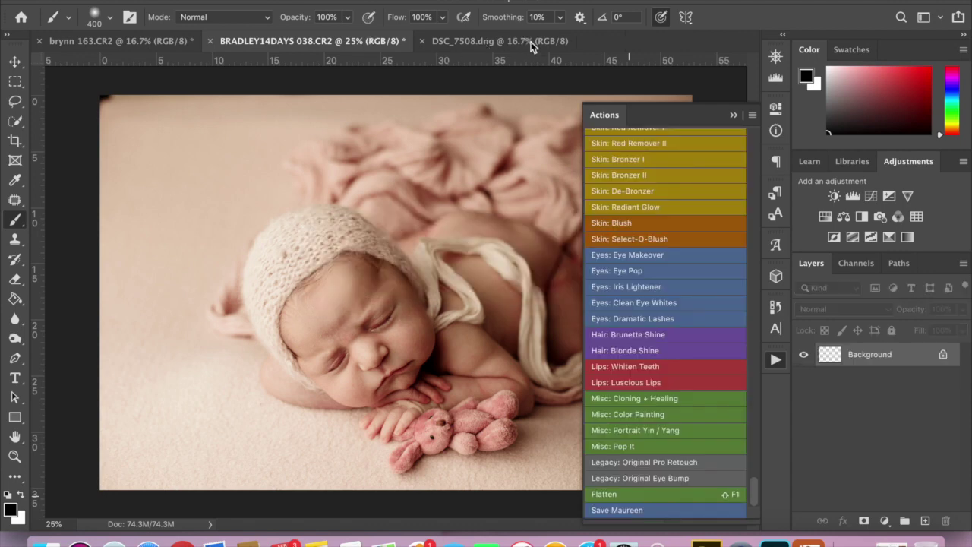
Run MomTog Brighten Midtones on DSC_7508.dng with the curves layer at 55% opacity, and flatten the image
left_click(531, 42)
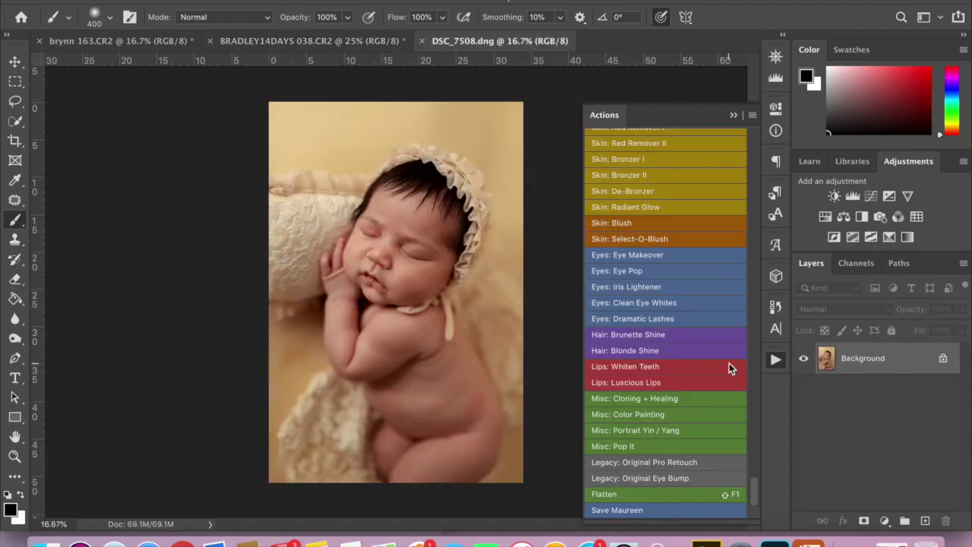
scroll(729, 367, "up", 10)
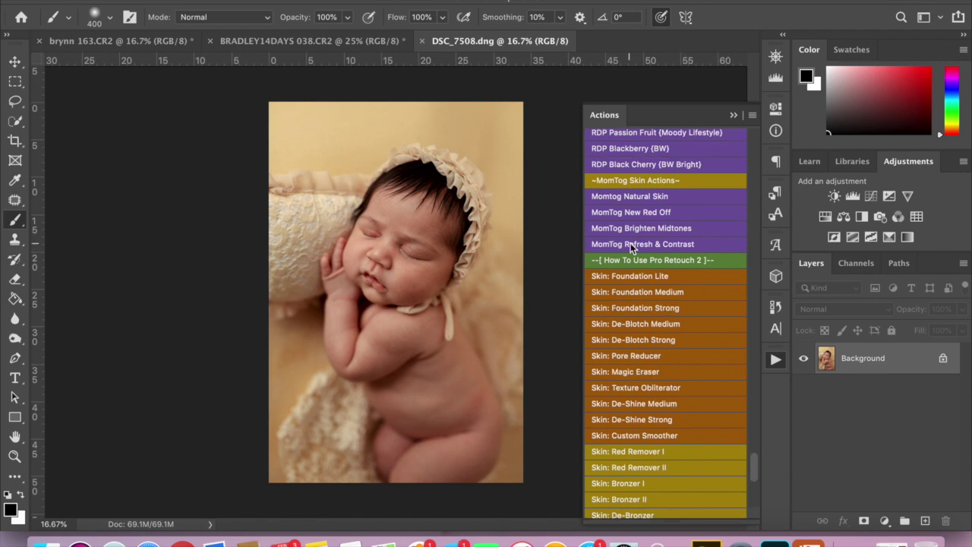
left_click(660, 228)
left_click(962, 309)
left_click_drag(963, 327, 917, 327)
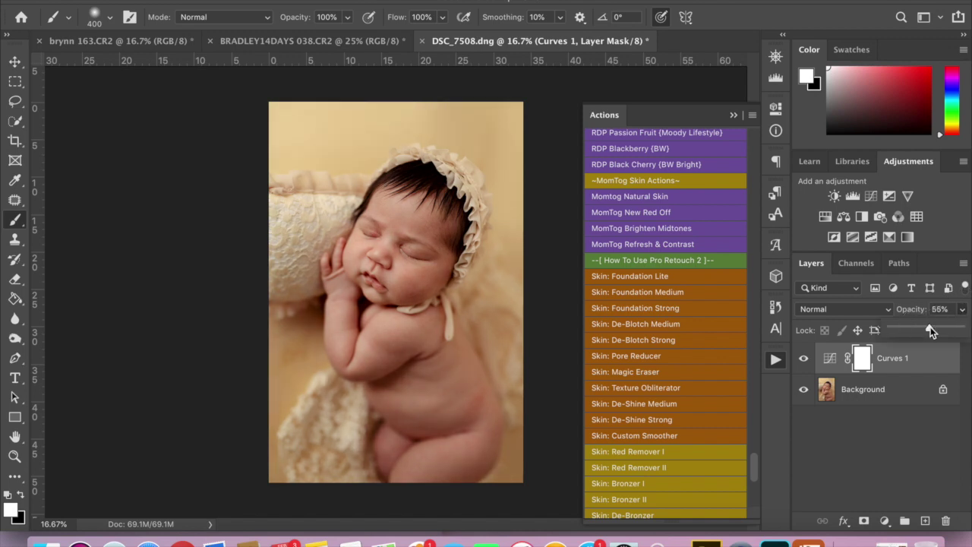
scroll(687, 412, "down", 7)
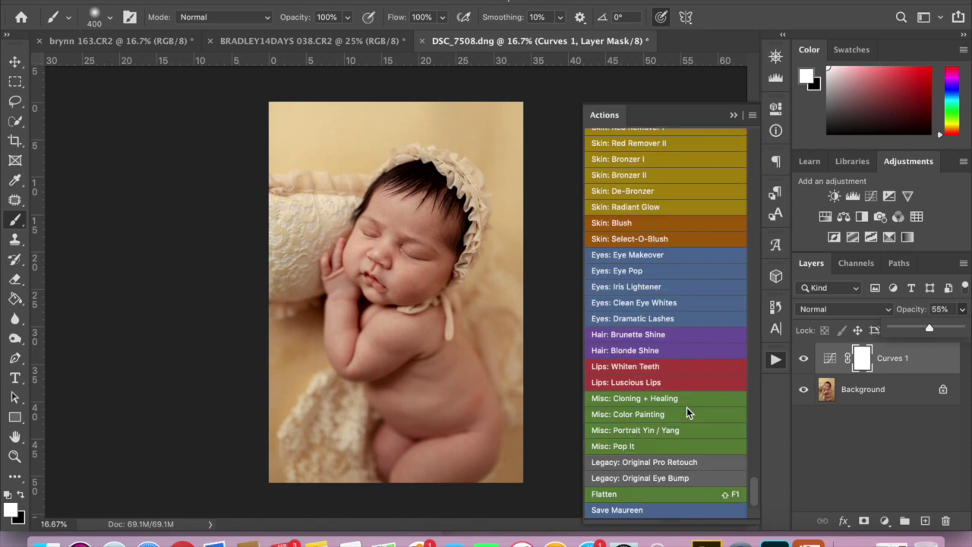
left_click(626, 498)
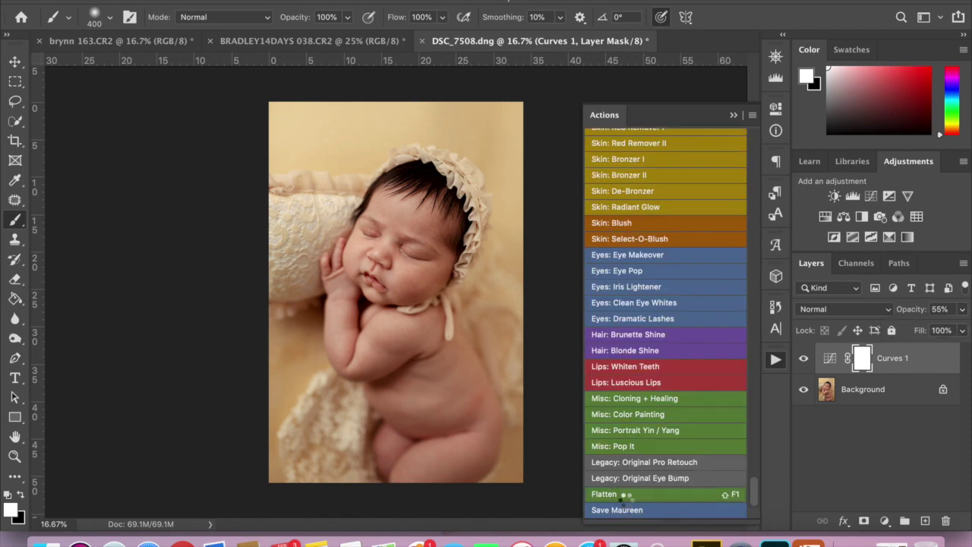
Run MomTog Refresh & Contrast on DSC_7508.dng with the Adjust me group at 37% opacity, and flatten the image
scroll(658, 288, "up", 5)
scroll(657, 289, "up", 4)
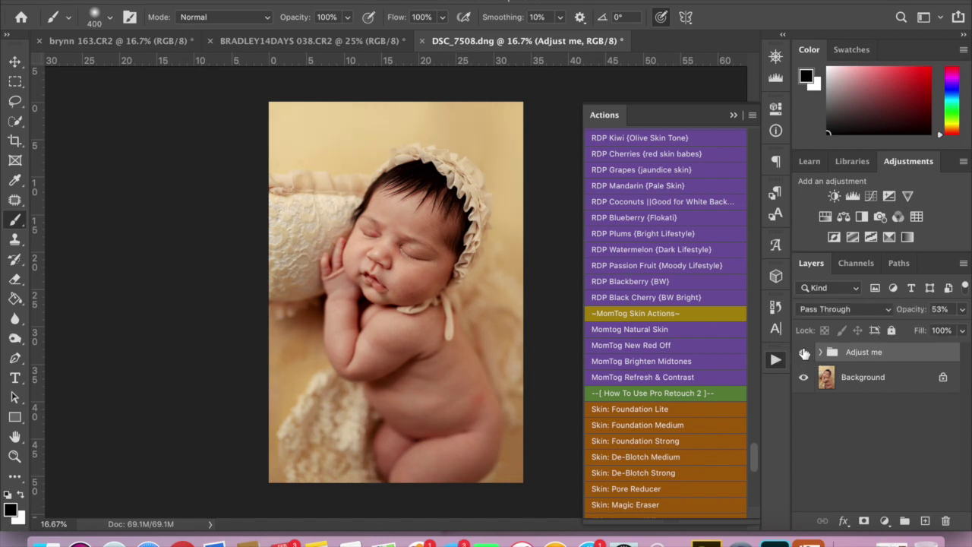
left_click(962, 309)
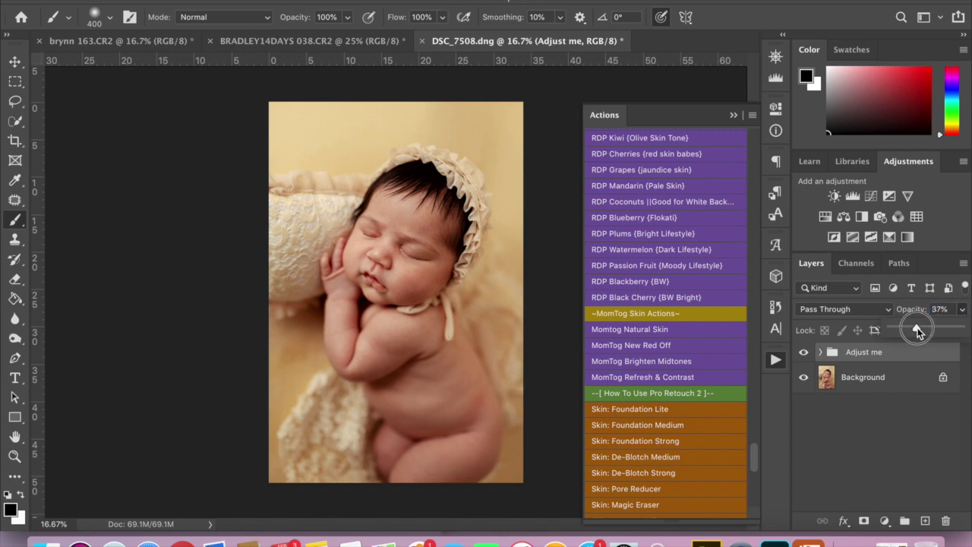
scroll(678, 439, "down", 5)
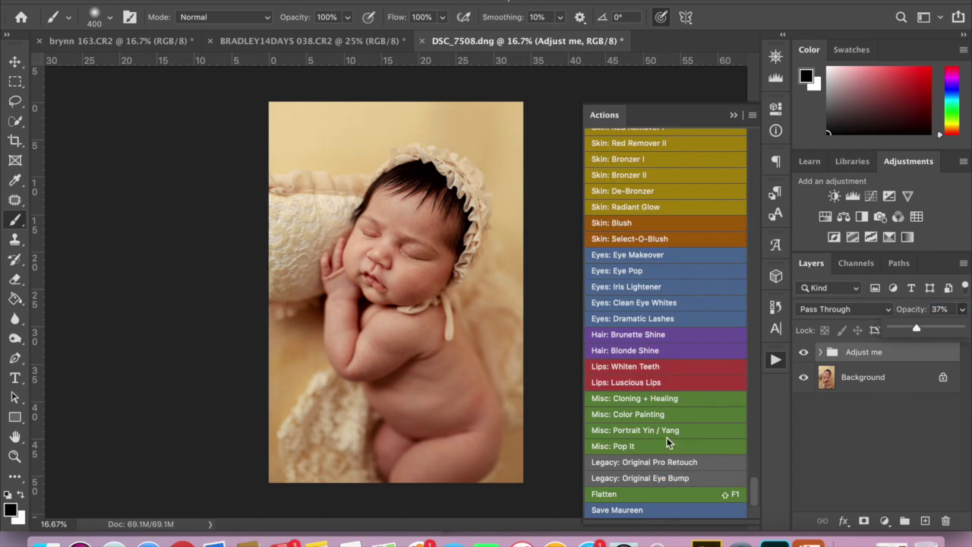
left_click(624, 493)
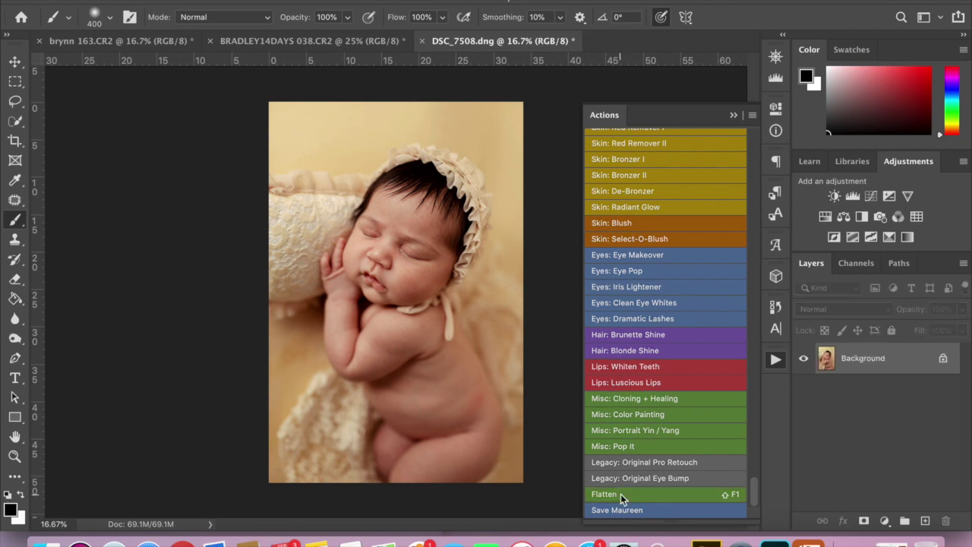
Switch to the floral-backdrop newborn photo and run the Skin: De-Blotch Medium action, continuing past its instructions
scroll(655, 299, "up", 5)
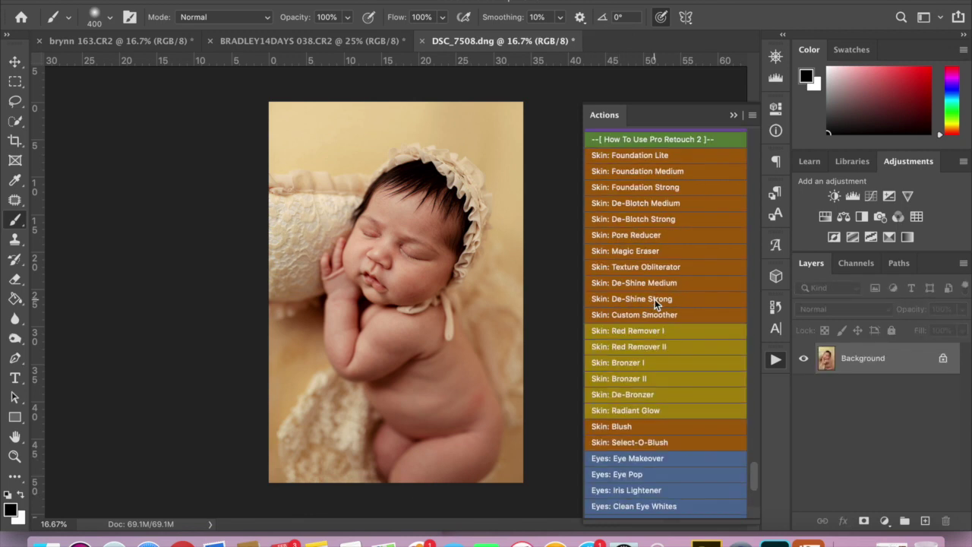
left_click(157, 41)
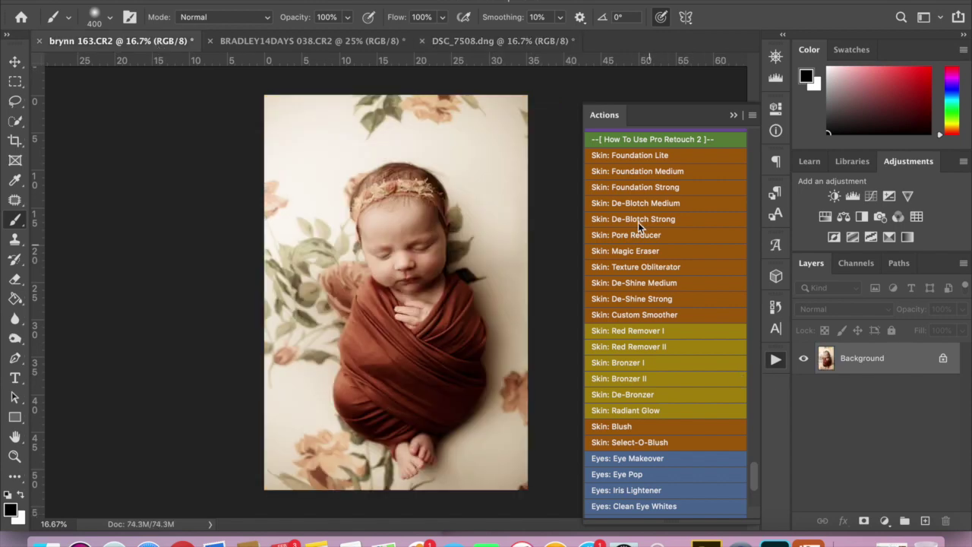
left_click(646, 202)
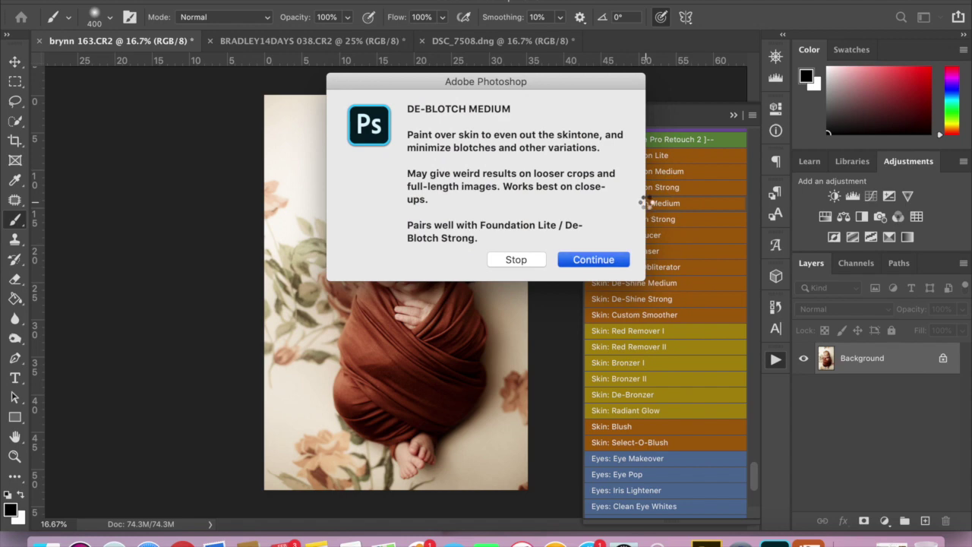
key("Return")
key("ctrl+plus")
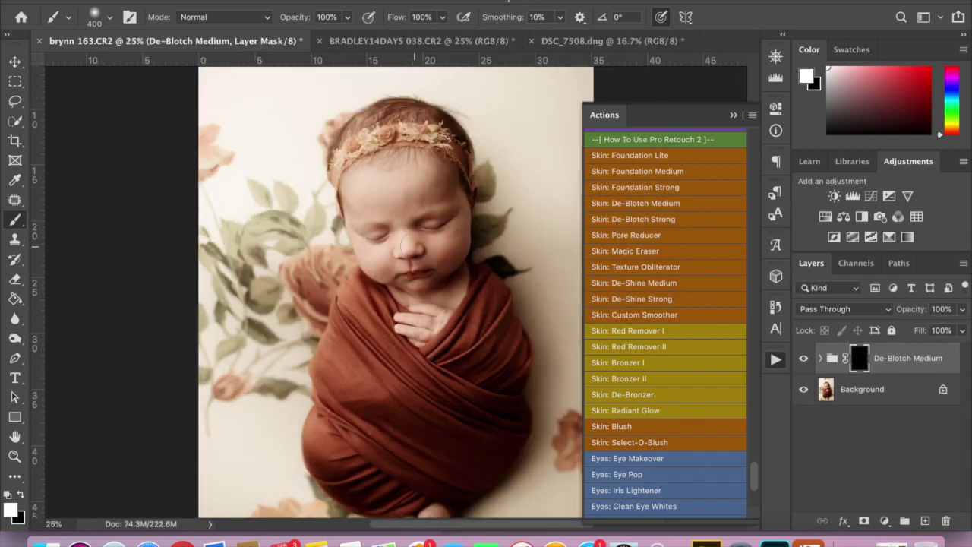
Paint the De-Blotch Medium effect onto the baby's forehead and cheeks, and flatten the image
mouse_move(402, 196)
left_mouse_down()
mouse_move(379, 200)
mouse_move(369, 189)
mouse_move(437, 187)
mouse_move(396, 185)
left_mouse_up()
mouse_move(383, 256)
left_mouse_down()
mouse_move(373, 278)
mouse_move(357, 239)
mouse_move(448, 255)
mouse_move(445, 228)
mouse_move(445, 260)
left_mouse_up()
key("super+minus")
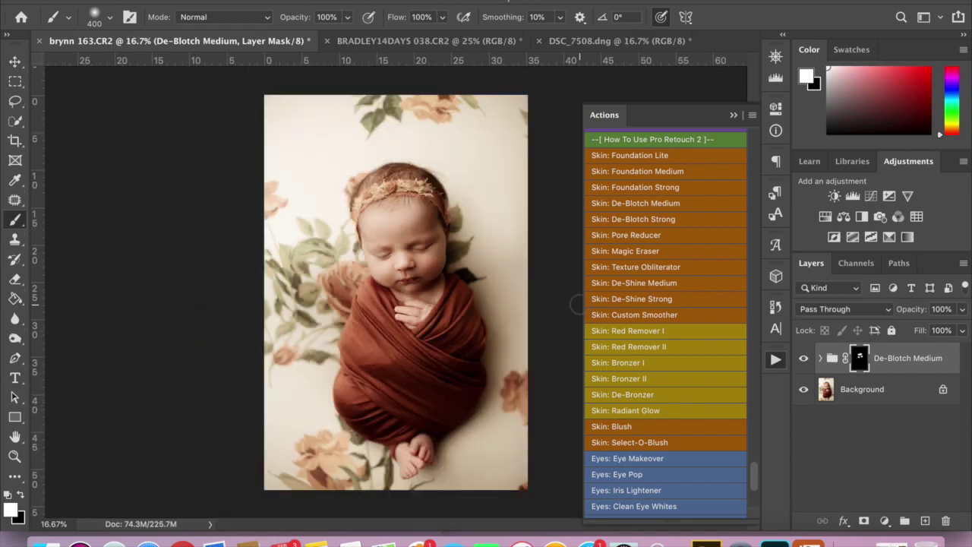
scroll(663, 442, "down", 5)
left_click(629, 494)
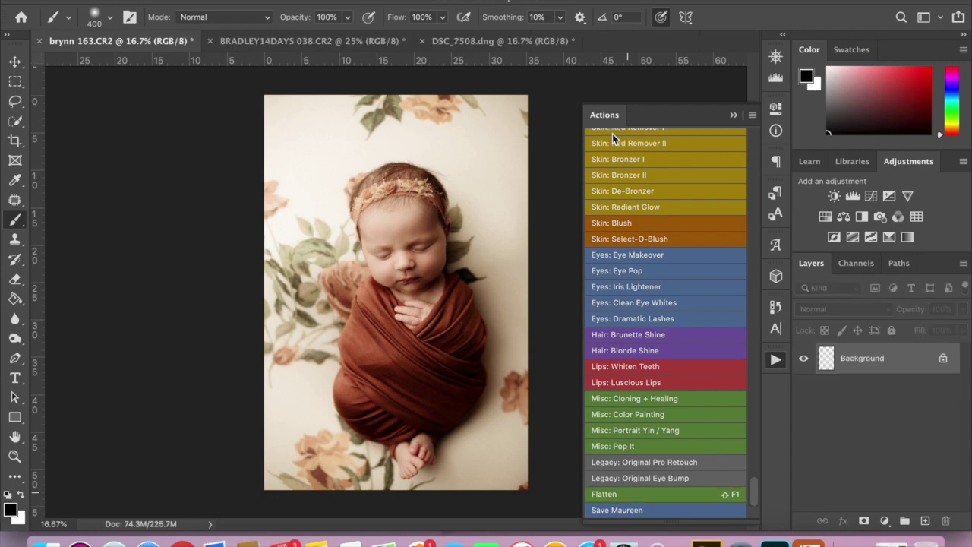
Run the MomTog New Red Off action on the floral-backdrop newborn photo
scroll(642, 239, "up", 4)
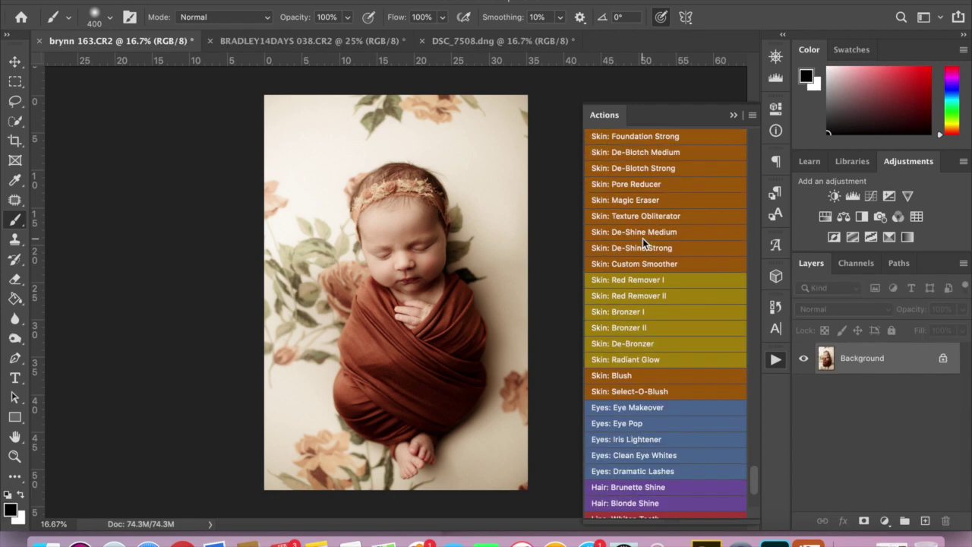
scroll(642, 238, "up", 5)
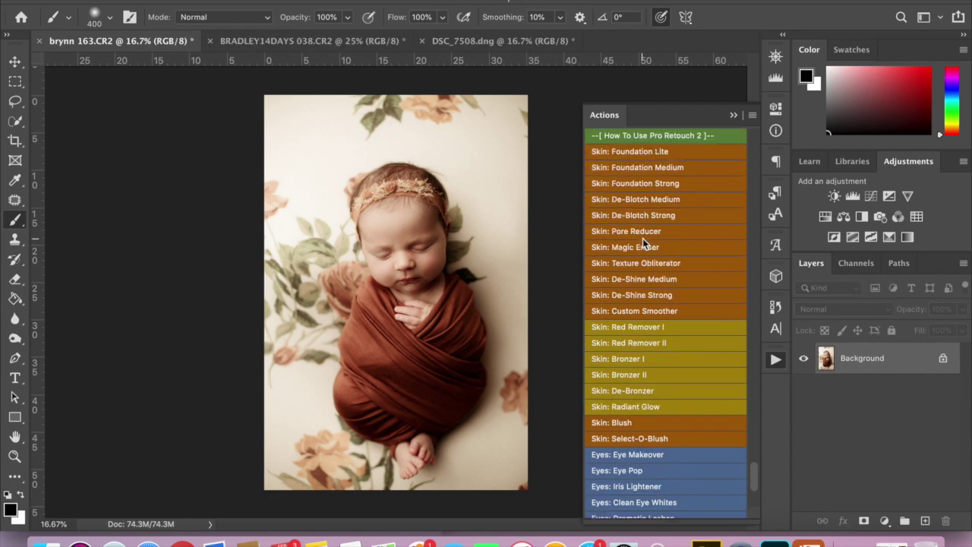
left_click(641, 182)
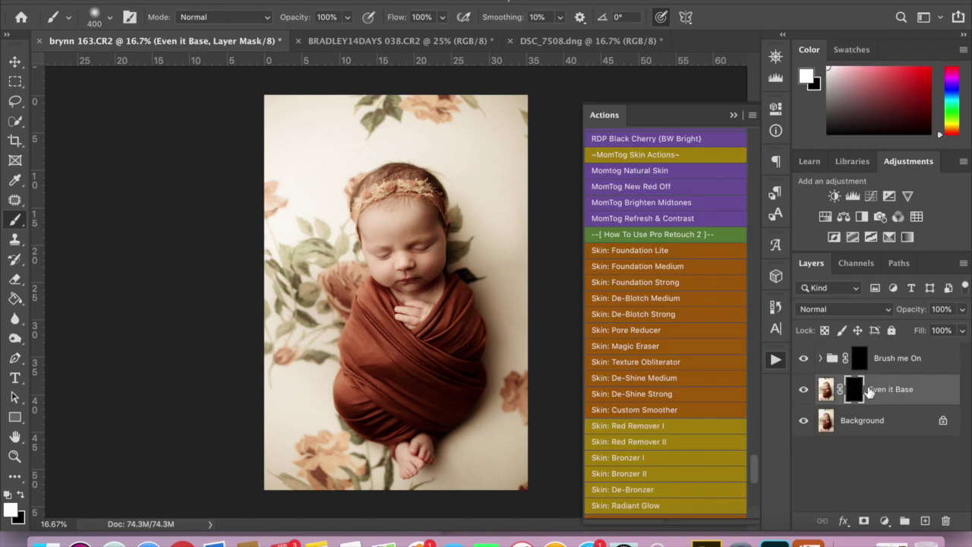
Enlarge the brush to 900 and paint the Even it Base mask over the baby's face and hands
key("bracketright")
key("bracketright")
key("bracketright")
key("bracketright")
key("bracketright")
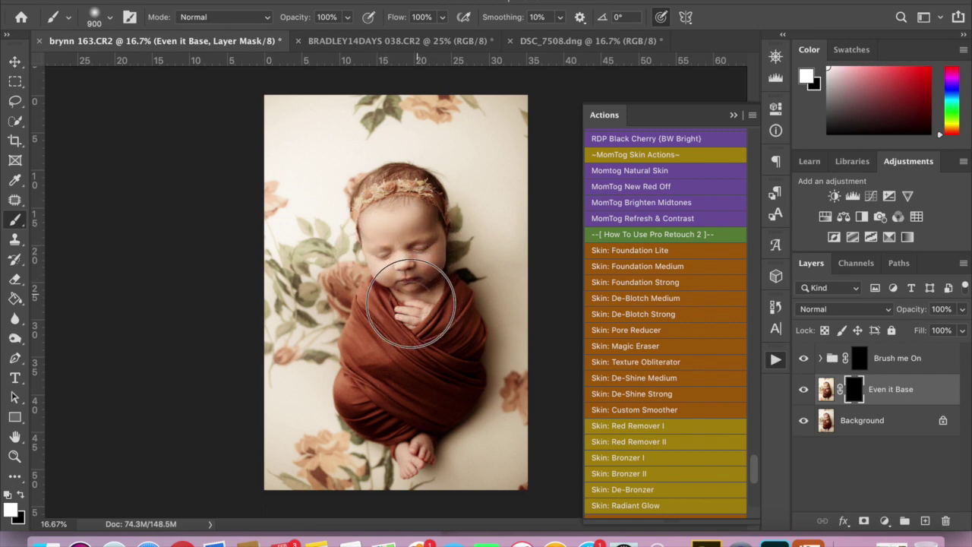
mouse_move(425, 262)
left_mouse_down()
mouse_move(419, 254)
mouse_move(420, 292)
left_mouse_up()
Check the Even it Base layer's effect by toggling its visibility, and flatten the floral-backdrop newborn photo
left_click(804, 390)
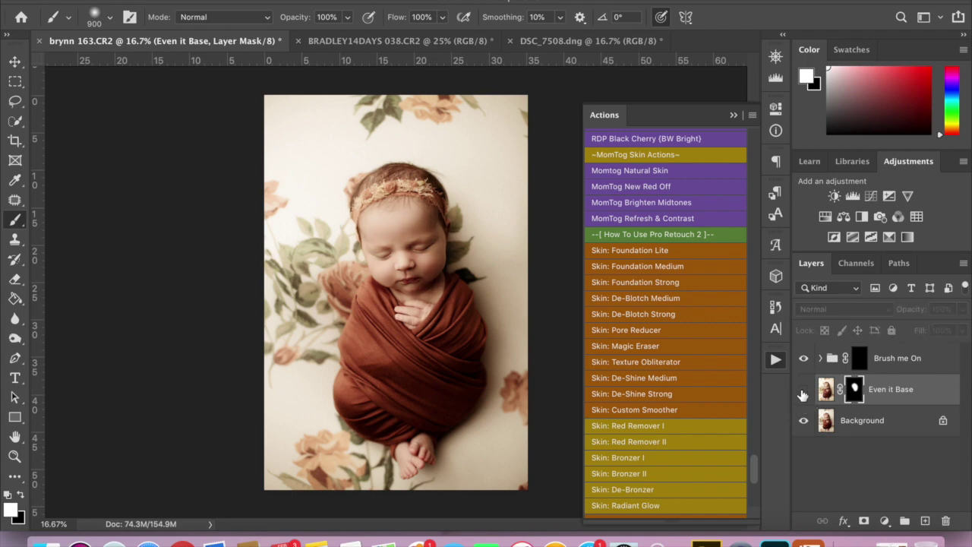
left_click(804, 390)
left_click(804, 390)
left_click(804, 390)
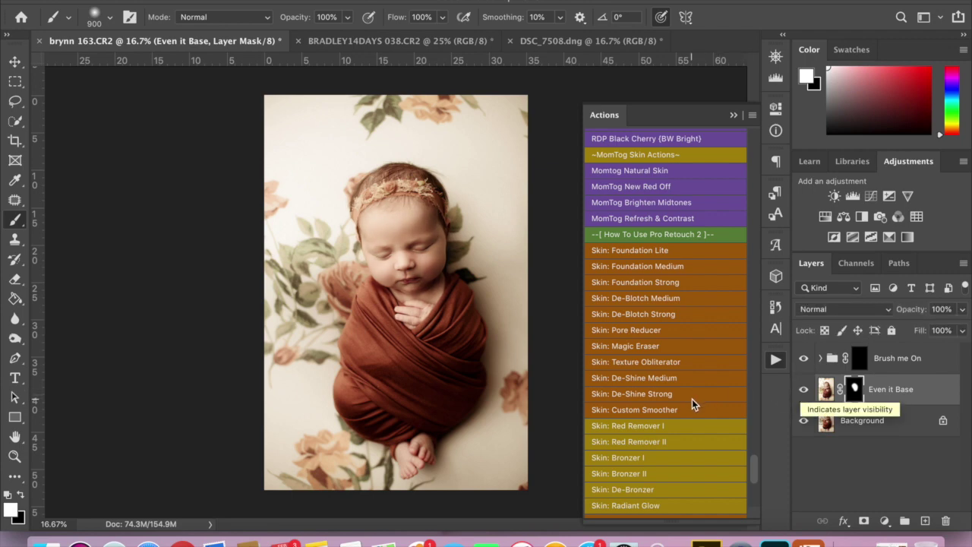
scroll(692, 401, "down", 6)
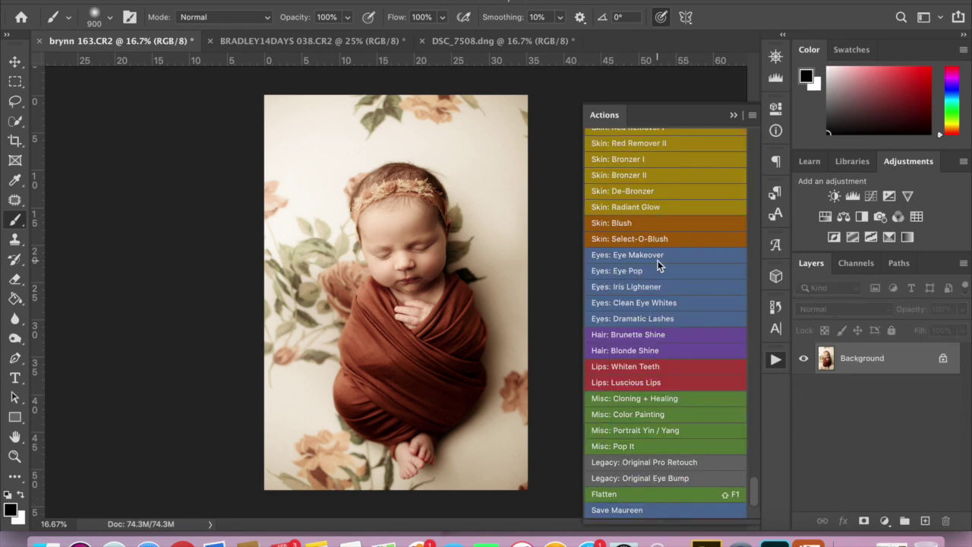
Switch to the pink-blanket newborn photo and run the MomTog New Red Off action on it
left_click(293, 40)
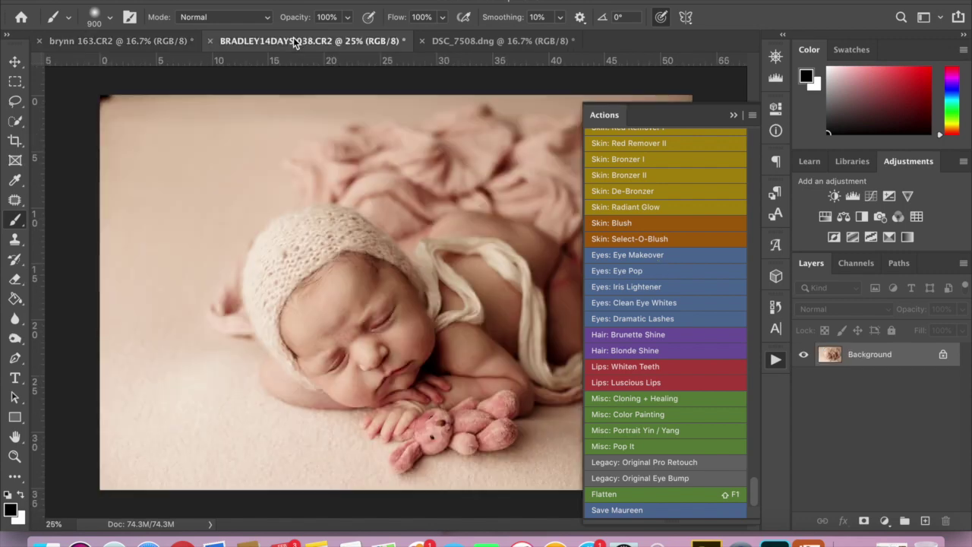
scroll(668, 257, "up", 5)
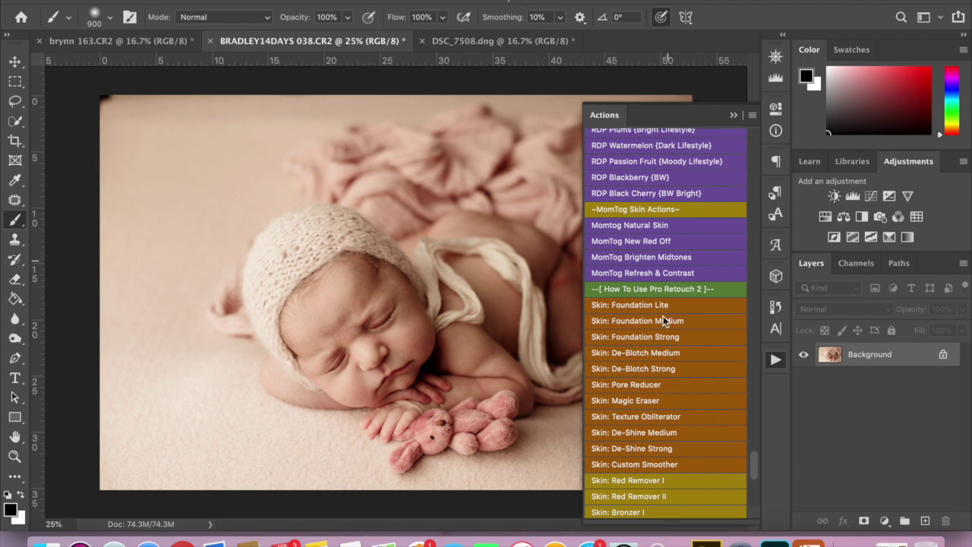
left_click(654, 240)
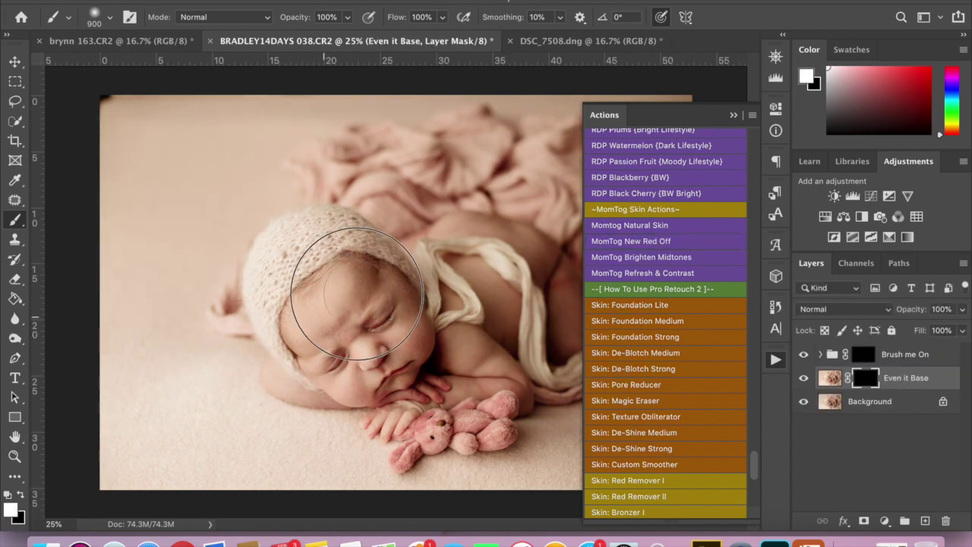
Paint the Even it Base mask over the baby's face, arm and body in the pink-blanket photo
mouse_move(400, 335)
left_mouse_down()
mouse_move(369, 337)
mouse_move(363, 364)
mouse_move(347, 372)
mouse_move(365, 314)
mouse_move(325, 300)
left_mouse_up()
mouse_move(478, 364)
left_mouse_down()
mouse_move(481, 407)
mouse_move(460, 381)
mouse_move(484, 377)
left_mouse_up()
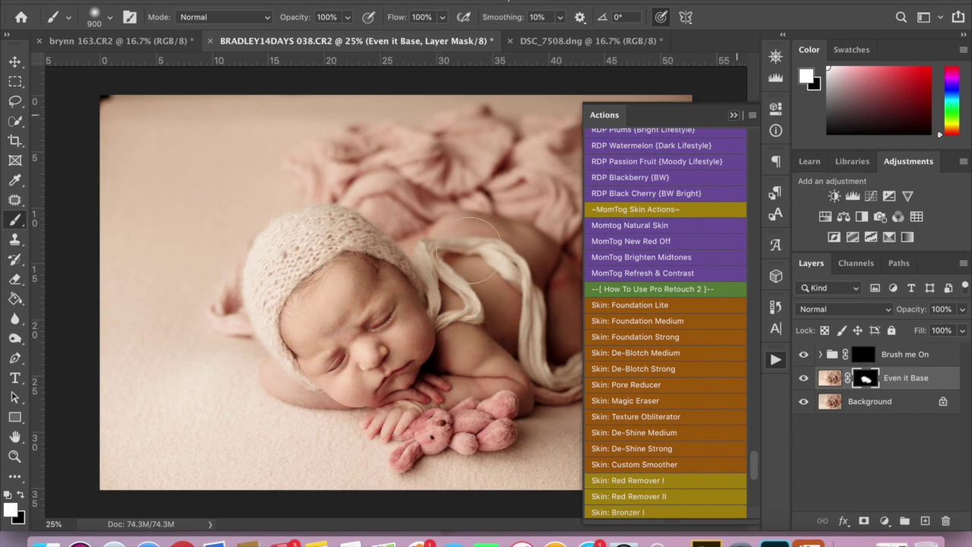
left_click(736, 114)
mouse_move(518, 296)
left_mouse_down()
mouse_move(582, 304)
mouse_move(577, 319)
mouse_move(591, 322)
left_mouse_up()
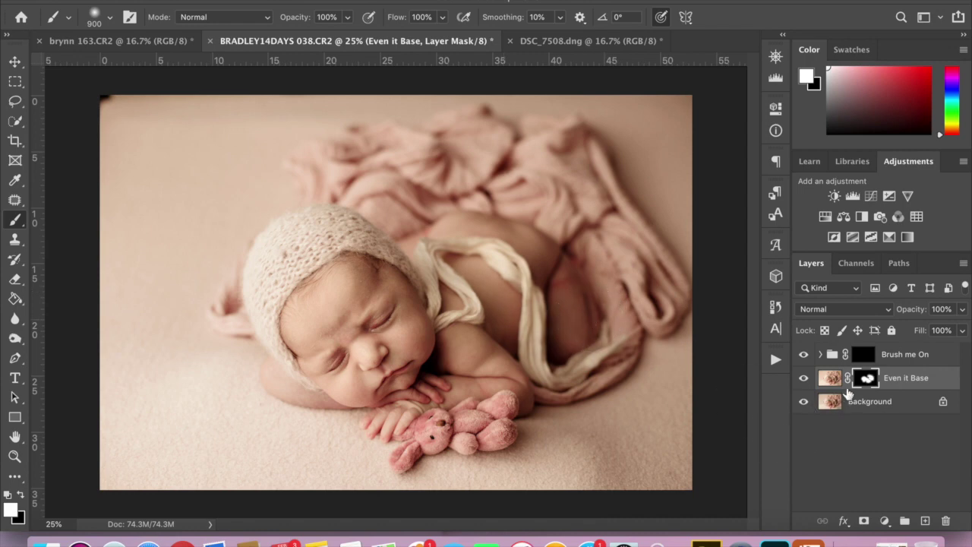
Compare the pink-blanket newborn photo with and without the Even it Base layer, and flatten the image
left_click(803, 379)
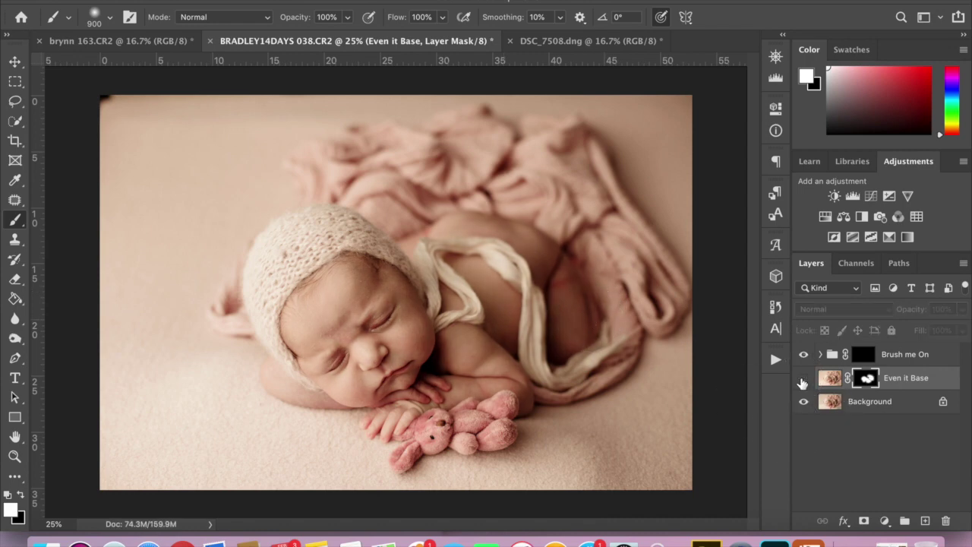
left_click(803, 379)
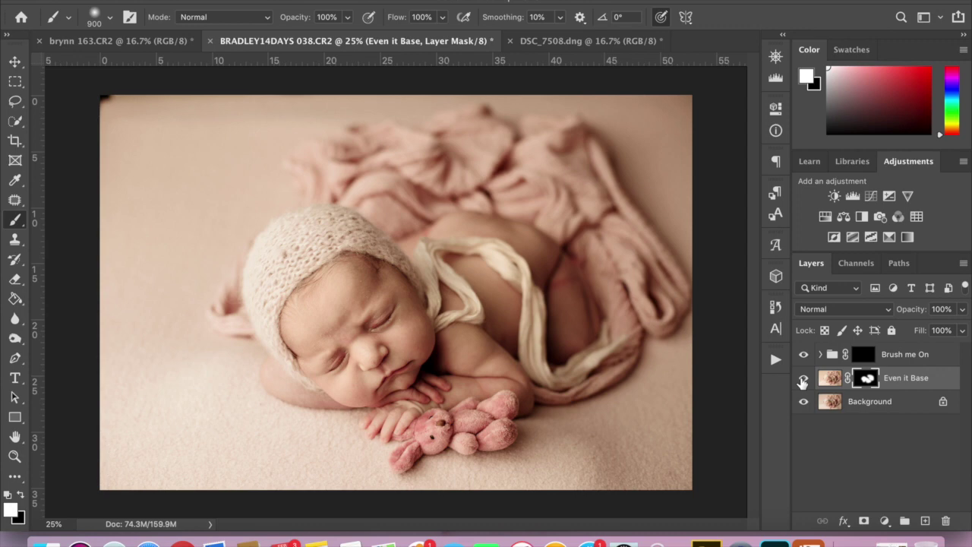
left_click(775, 363)
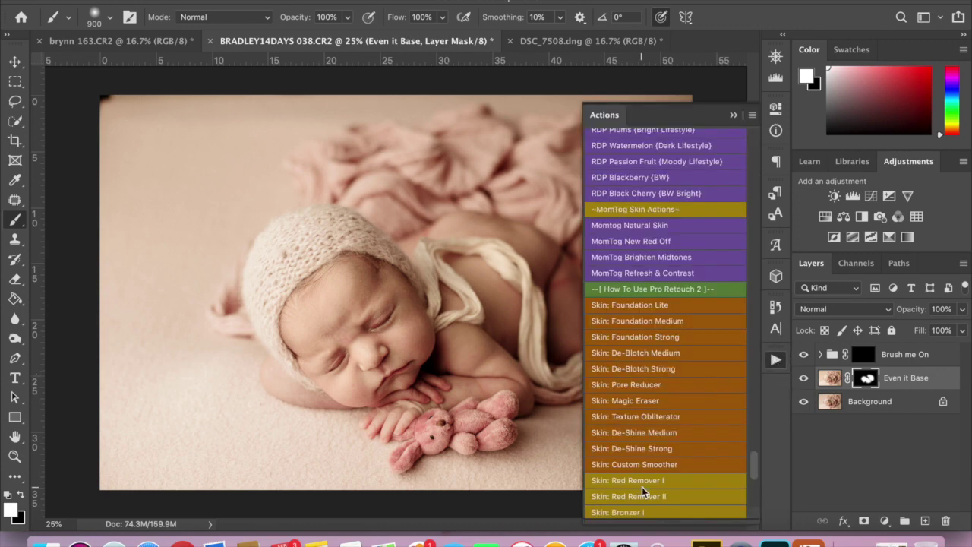
scroll(642, 487, "down", 5)
left_click(621, 499)
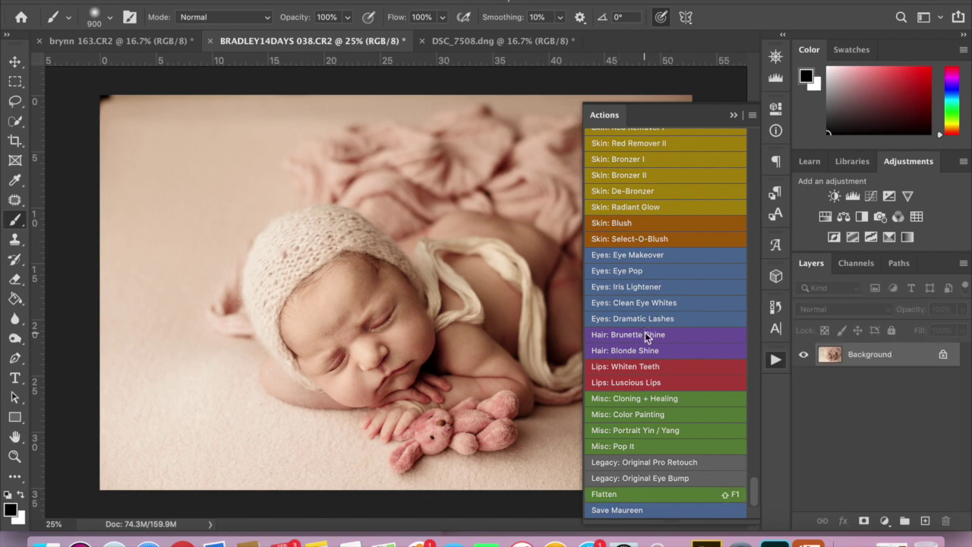
Run the Skin: De-Blotch Strong action on the pink-blanket newborn photo
scroll(645, 332, "up", 6)
scroll(644, 331, "up", 2)
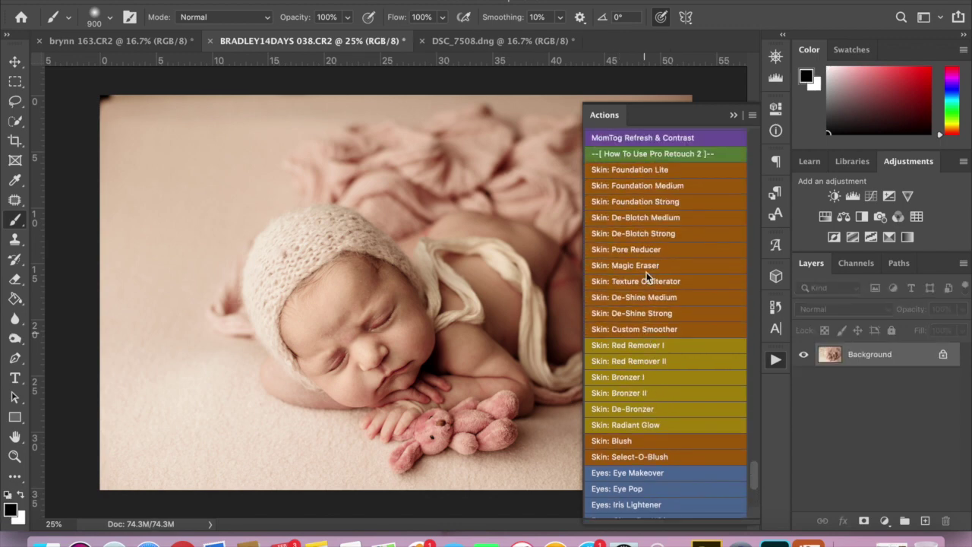
left_click(645, 231)
left_click(607, 261)
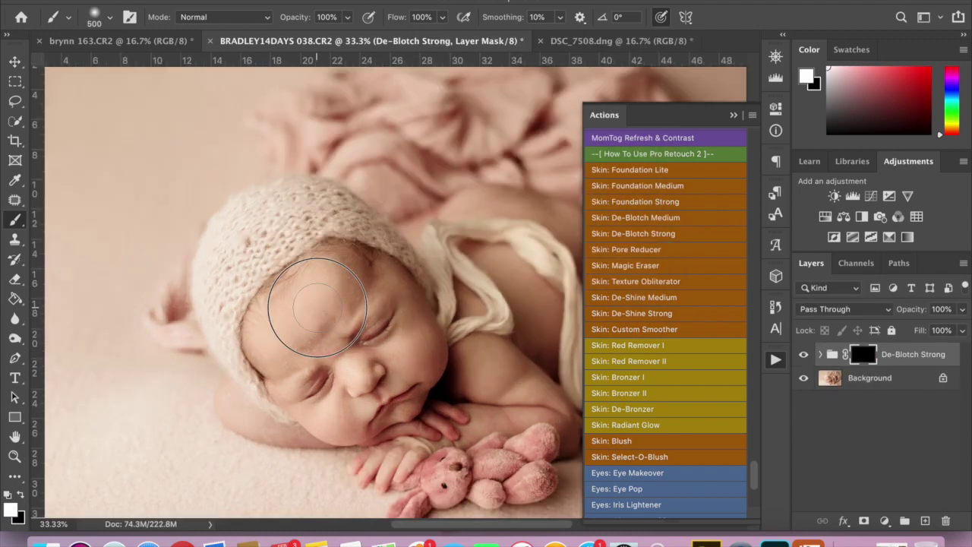
Paint the De-Blotch Strong mask over the baby's forehead, nose and cheeks, reducing the brush size to 175 for smaller areas
mouse_move(318, 307)
left_mouse_down()
mouse_move(325, 303)
mouse_move(314, 301)
mouse_move(314, 282)
mouse_move(348, 283)
mouse_move(423, 319)
mouse_move(402, 328)
mouse_move(417, 366)
left_mouse_up()
mouse_move(331, 411)
left_mouse_down()
mouse_move(321, 397)
mouse_move(317, 406)
mouse_move(334, 393)
mouse_move(341, 412)
left_mouse_up()
key("bracketleft")
key("bracketleft")
key("bracketleft")
key("bracketleft")
key("bracketleft")
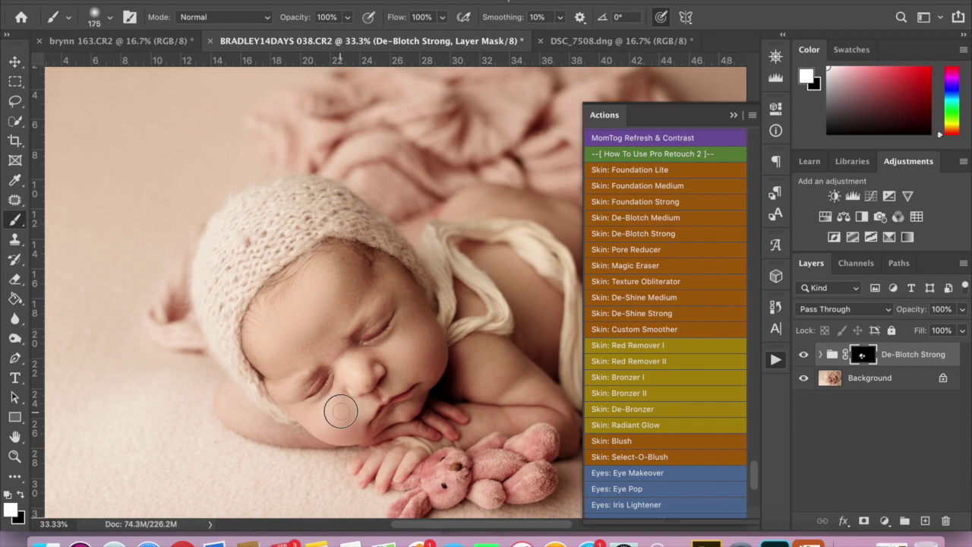
Paint the De-Blotch Strong mask over the baby's body with a size 600 brush
key("super+minus")
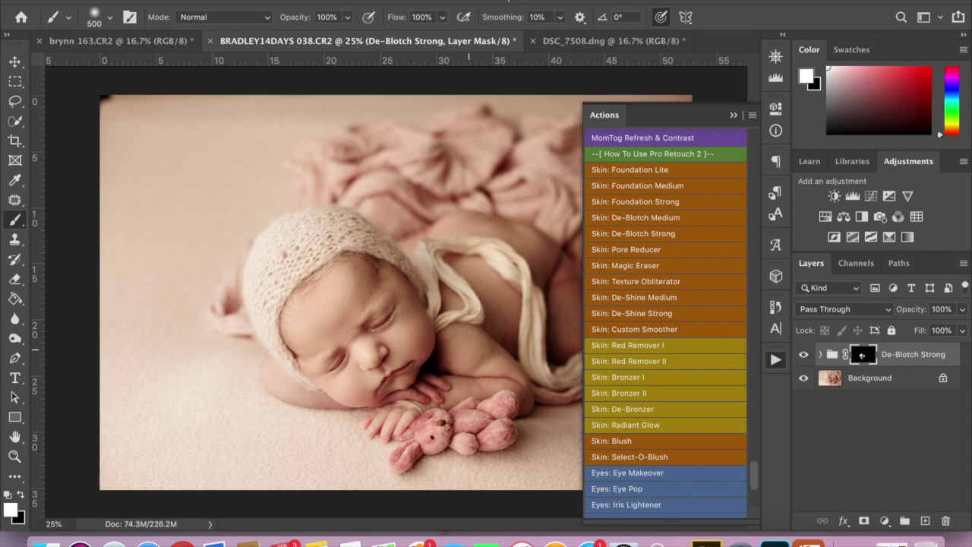
key("bracketright")
left_click_drag(571, 256, 541, 251)
left_click(734, 115)
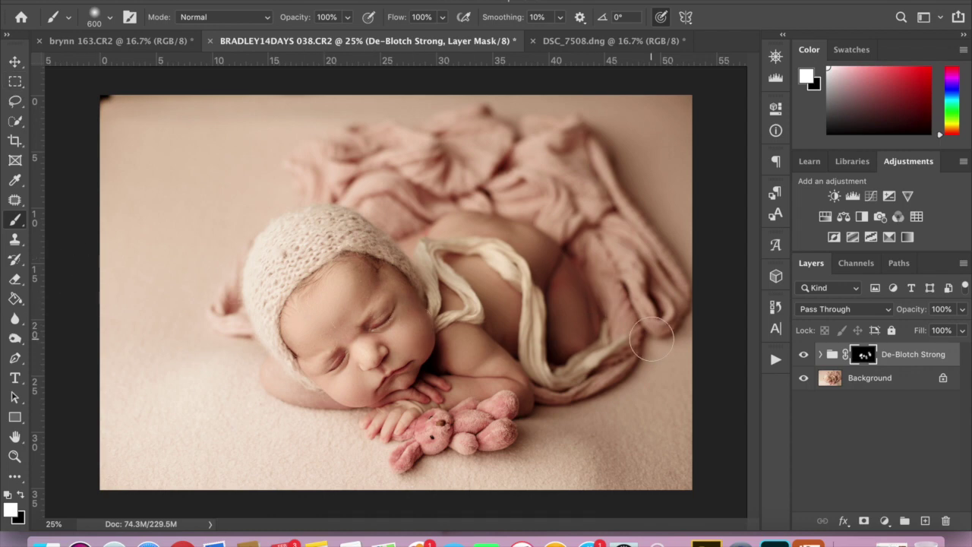
Flatten the pink-blanket newborn photo with the Flatten action
left_click(776, 359)
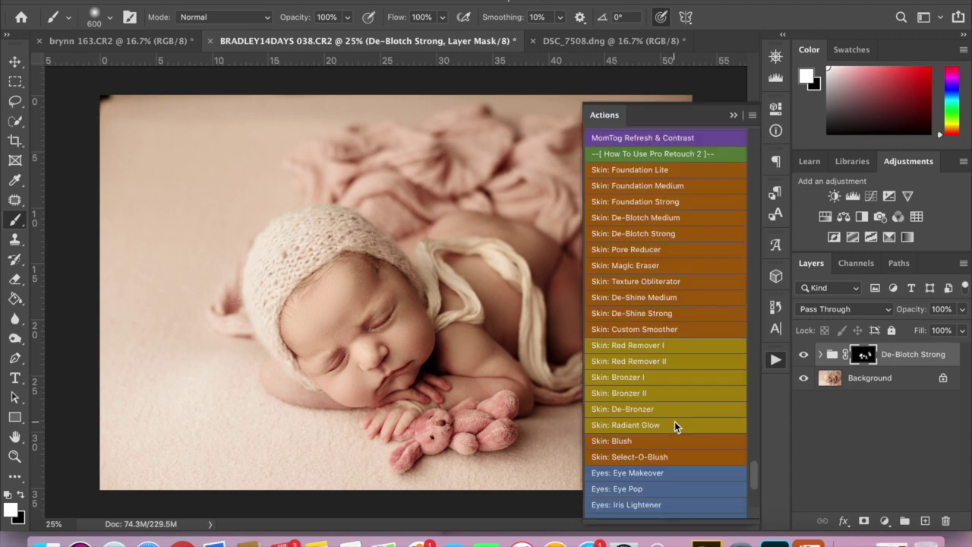
scroll(676, 427, "down", 5)
left_click(627, 494)
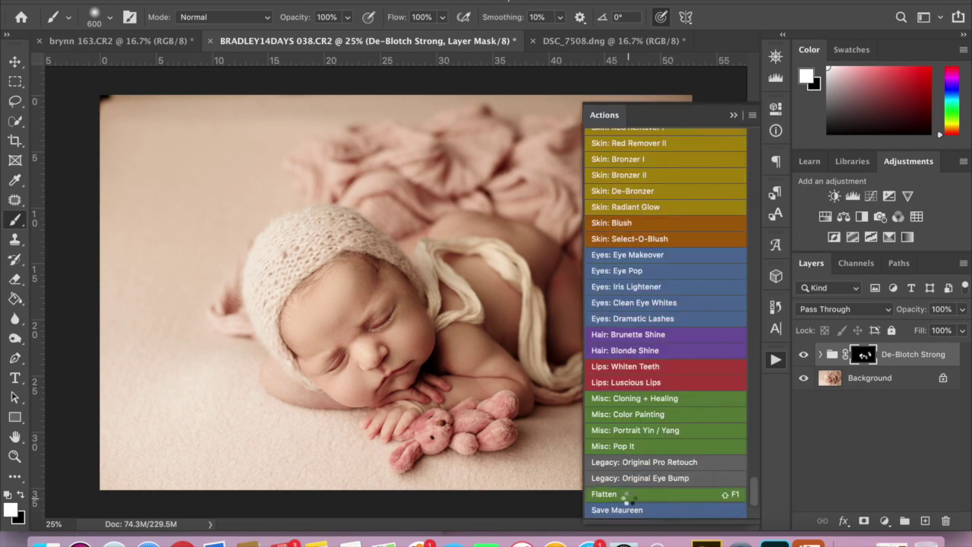
left_click(733, 116)
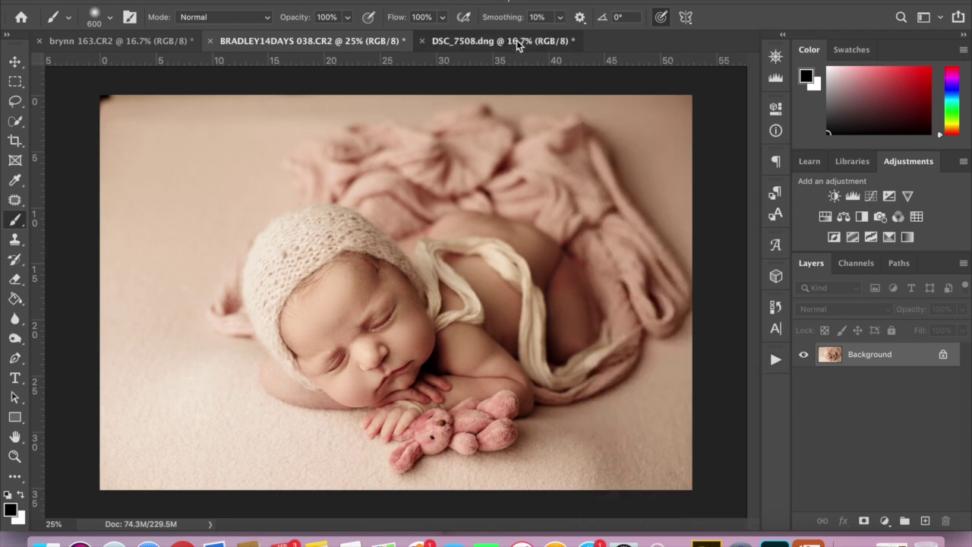
Switch to the DSC_7508.dng newborn photo and run the Skin: De-Blotch Medium action on it
left_click(516, 43)
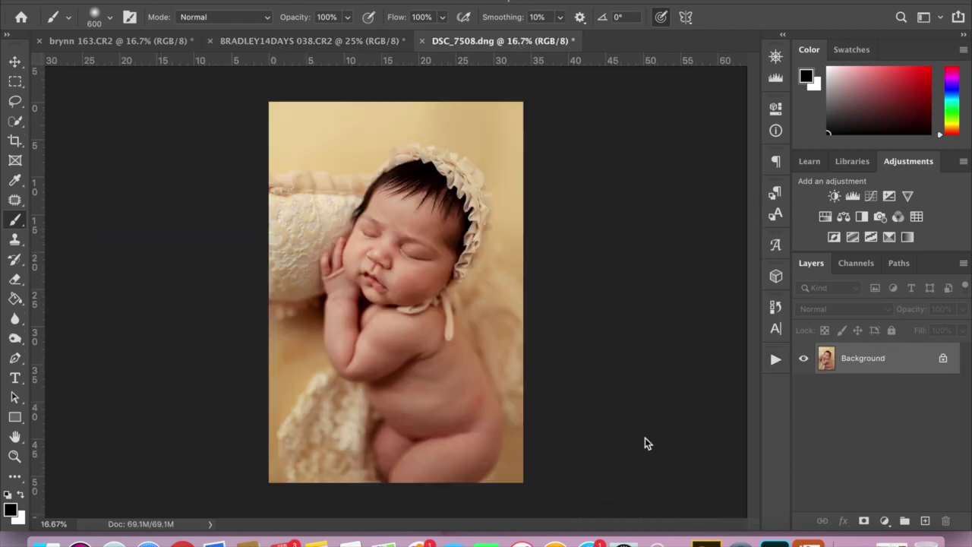
left_click(777, 361)
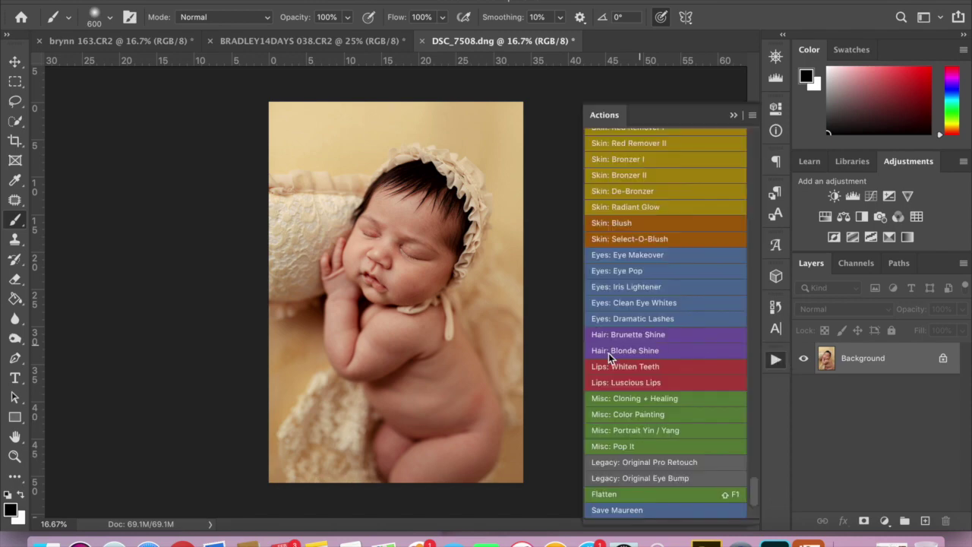
scroll(608, 354, "up", 8)
left_click(642, 305)
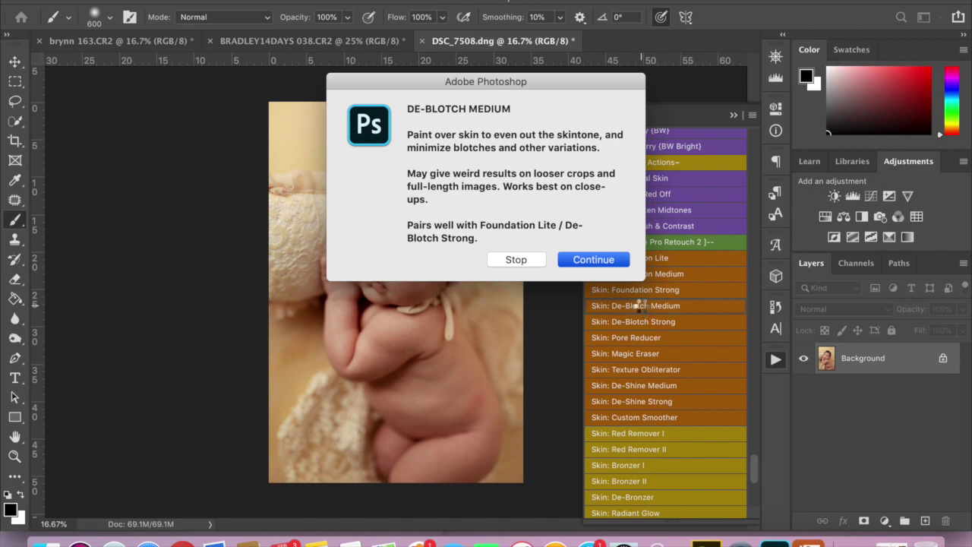
key("Return")
Paint the De-Blotch Medium mask over the baby's face and arm
mouse_move(408, 276)
left_mouse_down()
mouse_move(382, 280)
mouse_move(434, 277)
left_mouse_up()
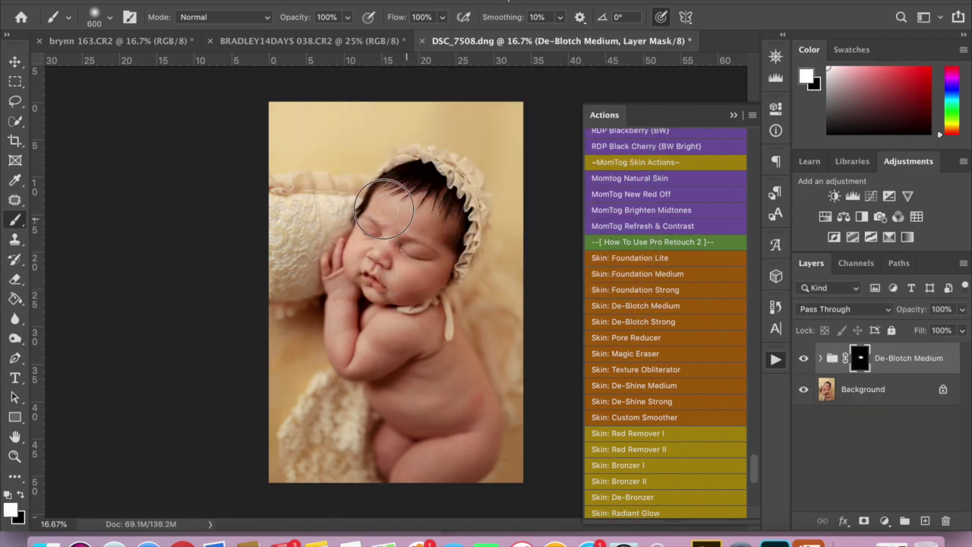
key("super+plus")
key("super+plus")
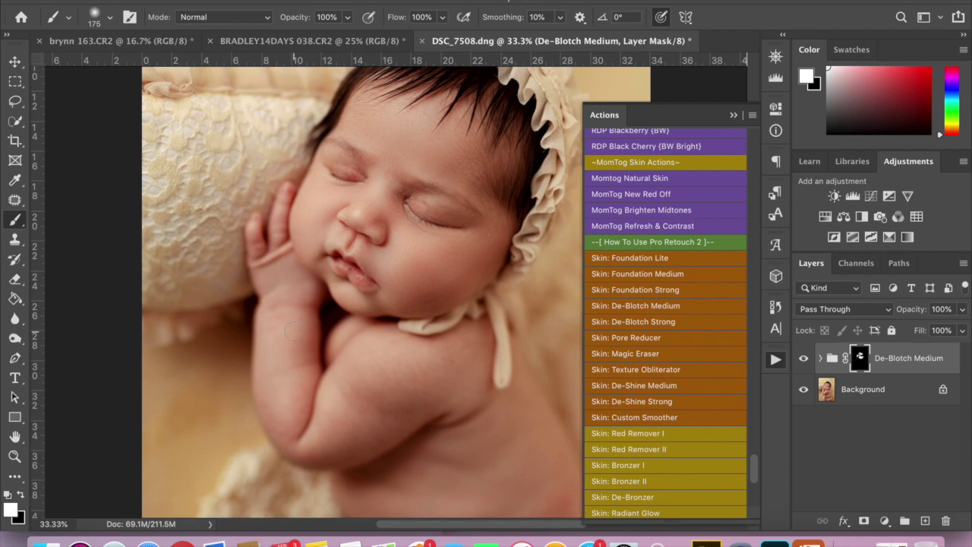
key("bracketright")
key("bracketright")
Paint the De-Blotch Medium mask over the baby's torso and legs with a larger brush, up to size 800
key("super+minus")
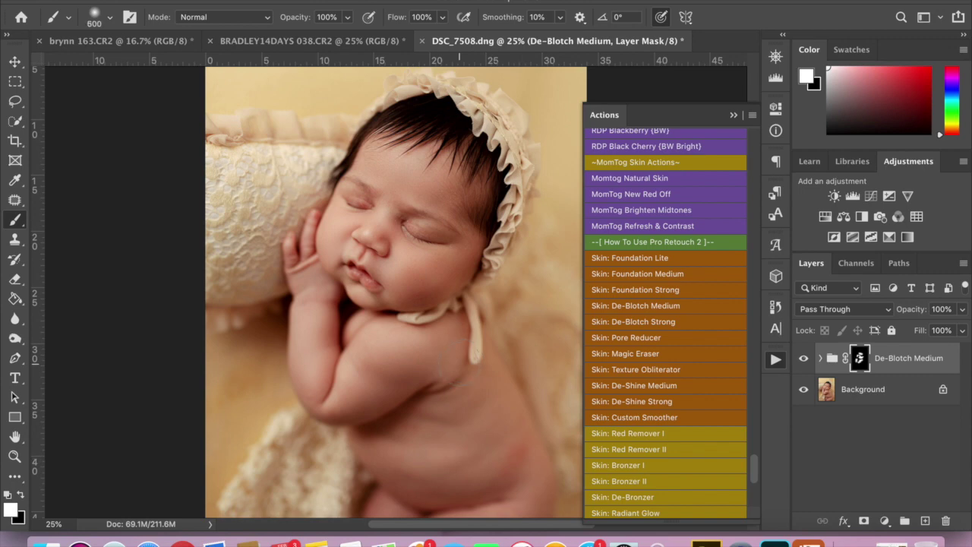
mouse_move(459, 395)
left_mouse_down()
mouse_move(426, 412)
mouse_move(446, 494)
mouse_move(466, 452)
mouse_move(422, 425)
left_mouse_up()
scroll(495, 419, "down", 3)
scroll(494, 420, "right", 1)
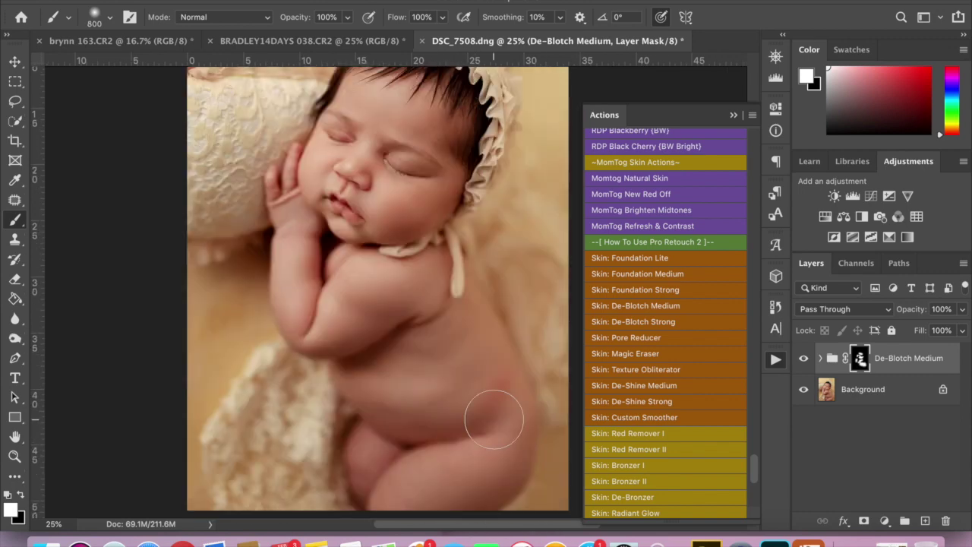
left_click_drag(417, 492, 396, 503)
key("super+minus")
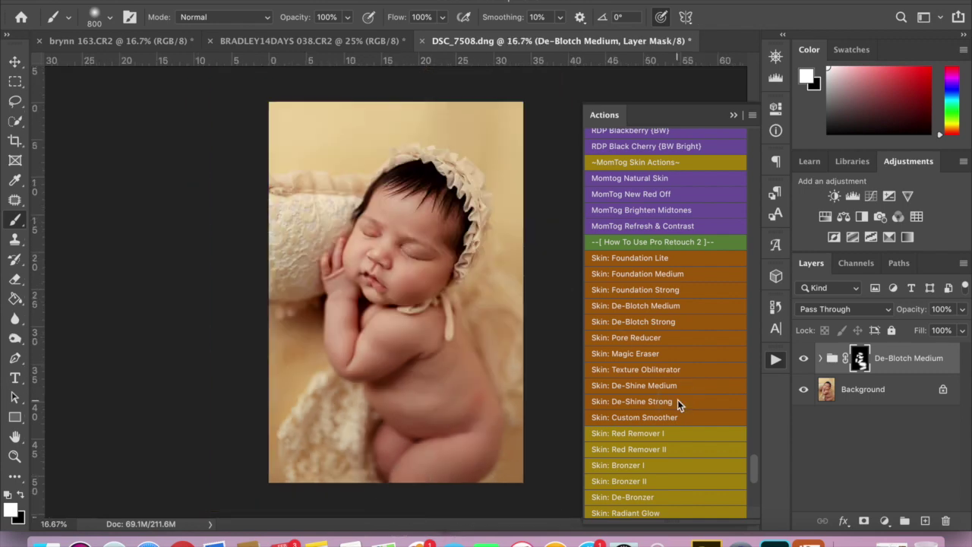
Flatten the DSC_7508.dng photo with the Flatten action
scroll(668, 418, "down", 6)
left_click(620, 494)
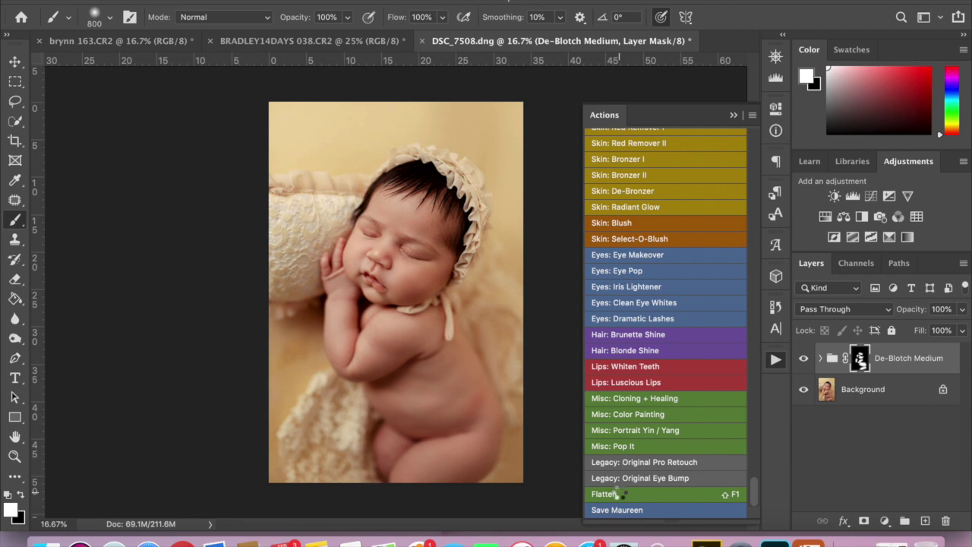
left_click(735, 115)
Examine the retouched skin on the baby's face and arms up close in the DSC_7508.dng photo
key("super+equal")
key("super+equal")
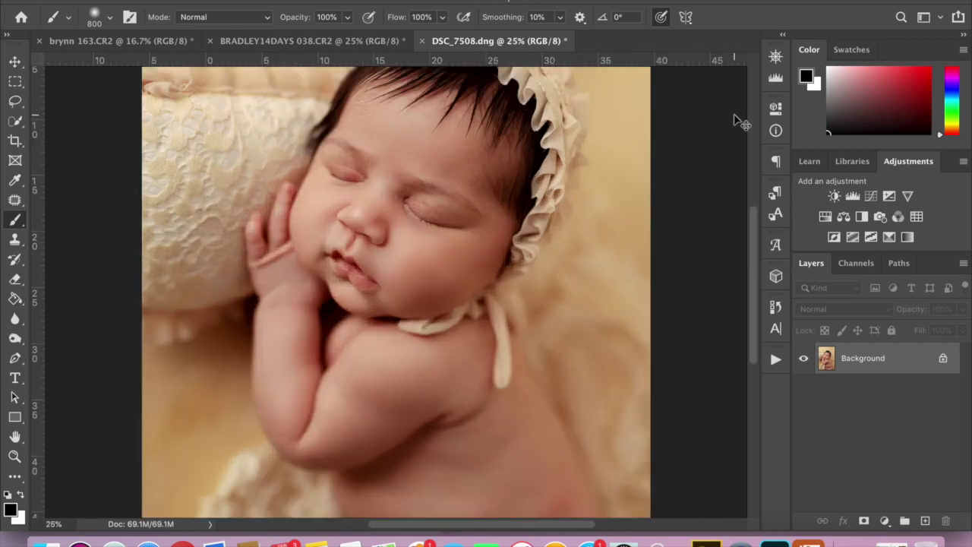
key("super+equal")
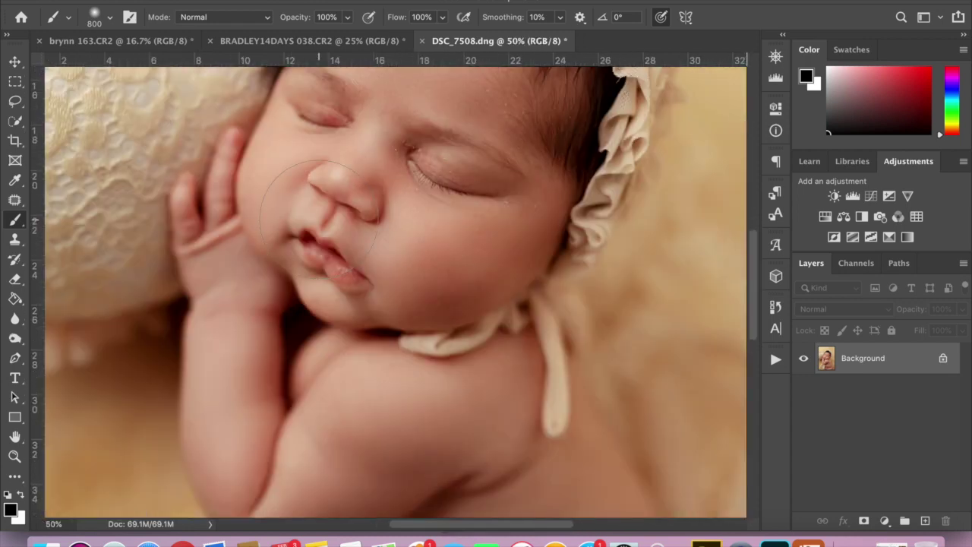
scroll(319, 205, "up", 1)
scroll(426, 228, "up", 3)
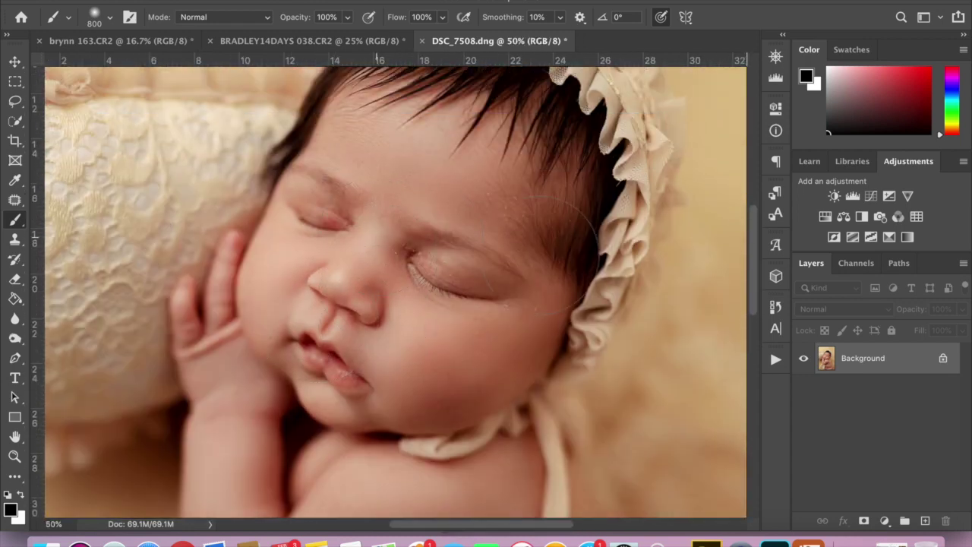
key("super+minus")
key("super+minus")
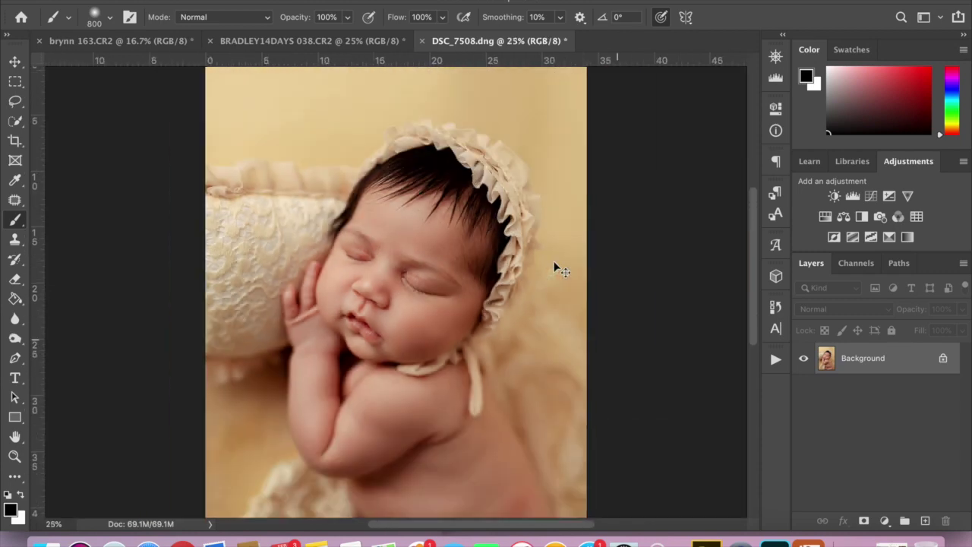
key("super+minus")
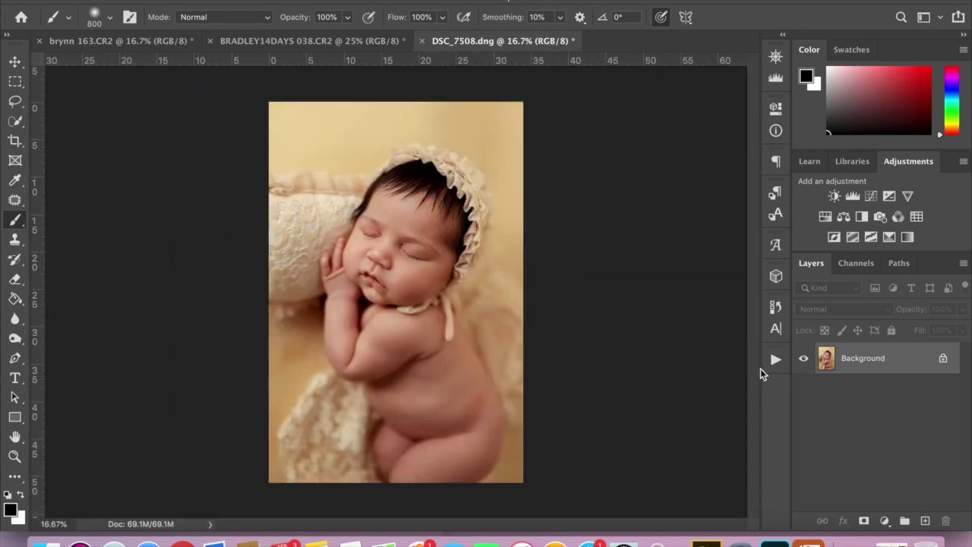